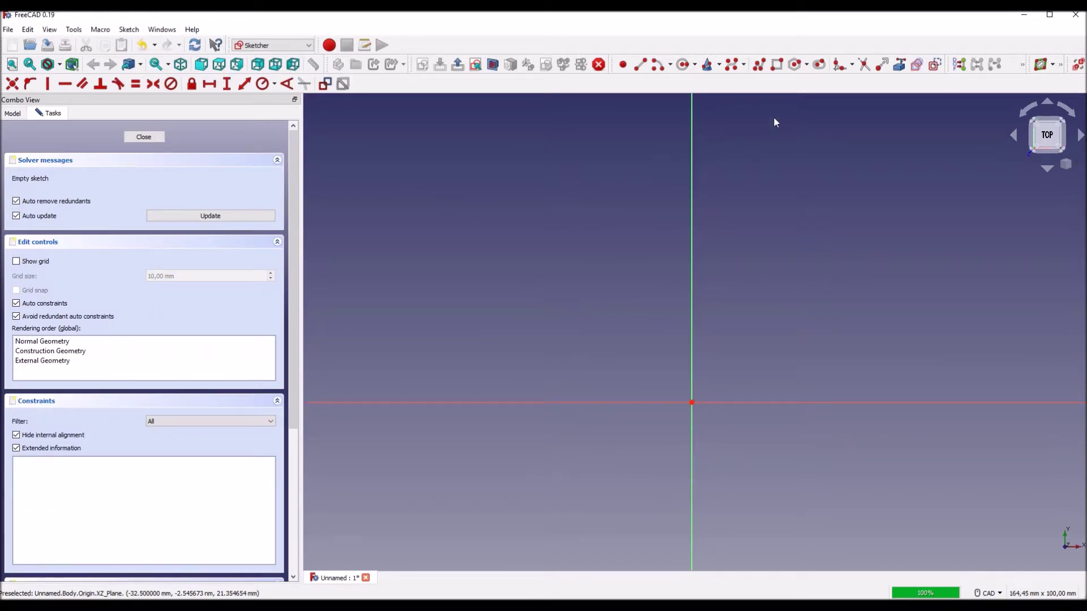
Draw a closed seven-segment polyline from about 48 mm along the horizontal axis, about 24 mm up, through the vertical axis, stepped at the far end
{"action": "left_click", "coordinate": [759, 66]}
{"action": "left_click", "coordinate": [923, 402]}
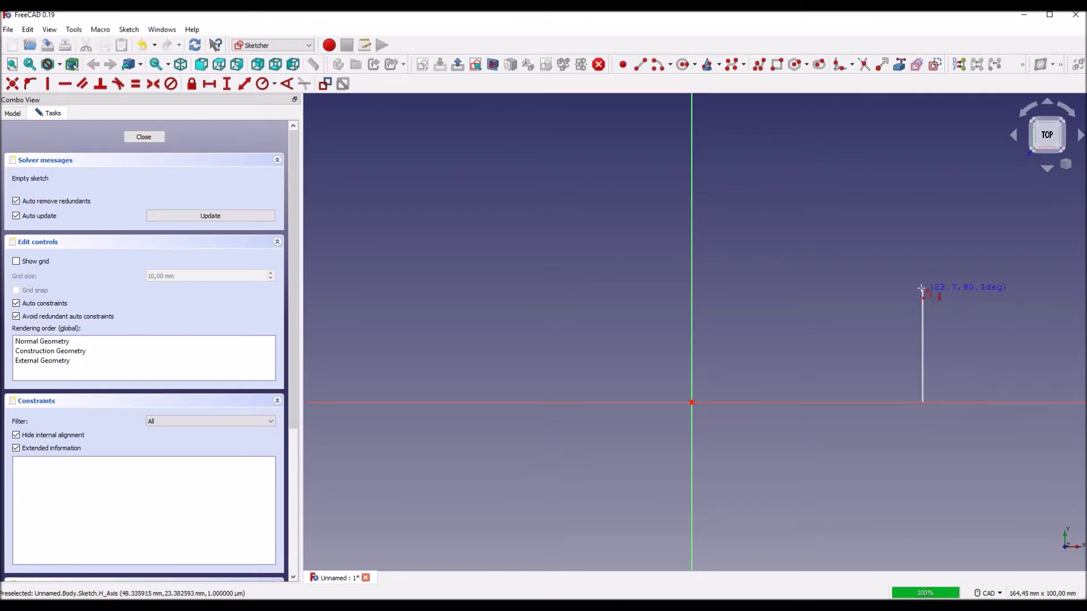
{"action": "left_click", "coordinate": [923, 288]}
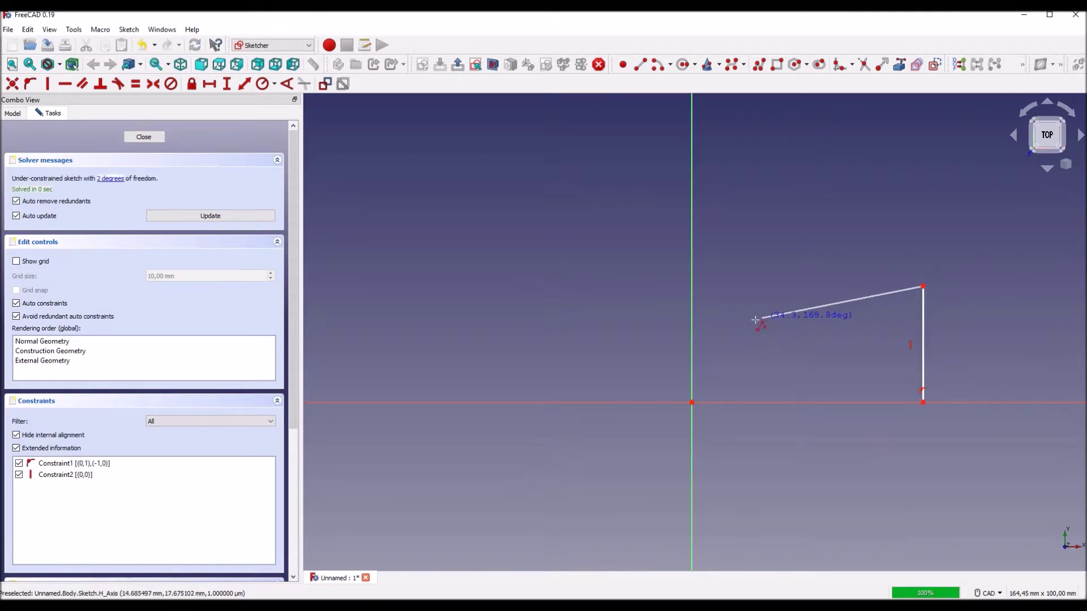
{"action": "left_click", "coordinate": [691, 331]}
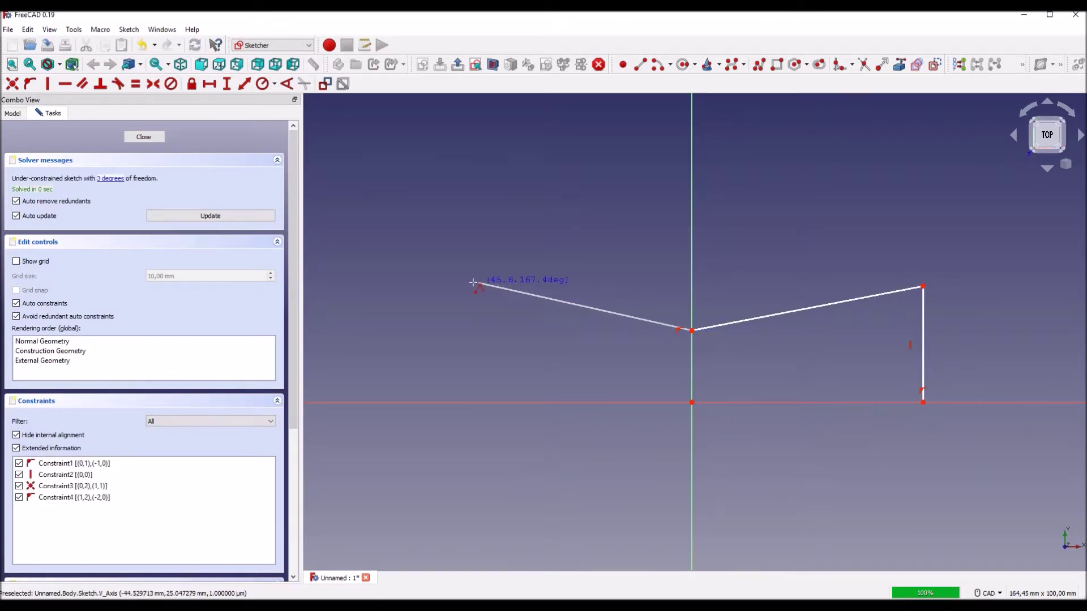
{"action": "left_click", "coordinate": [430, 282]}
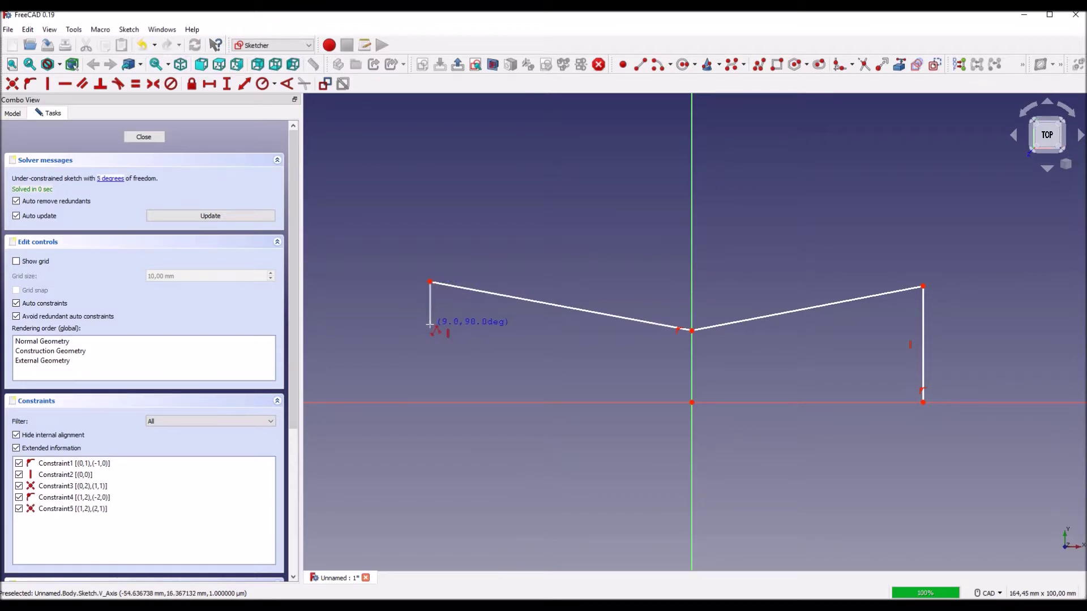
{"action": "left_click", "coordinate": [430, 326]}
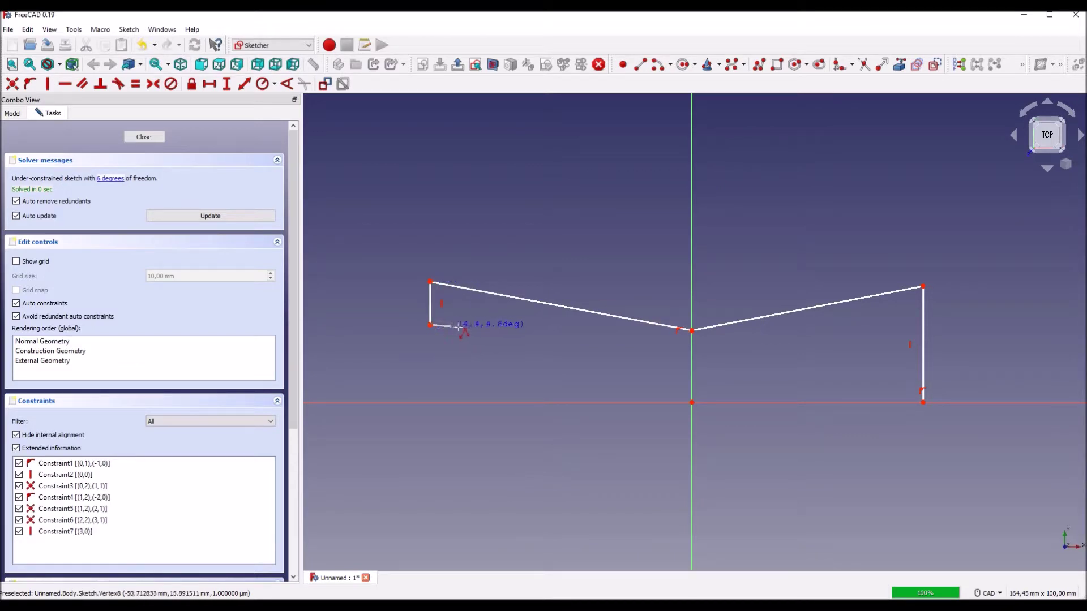
{"action": "left_click", "coordinate": [562, 339]}
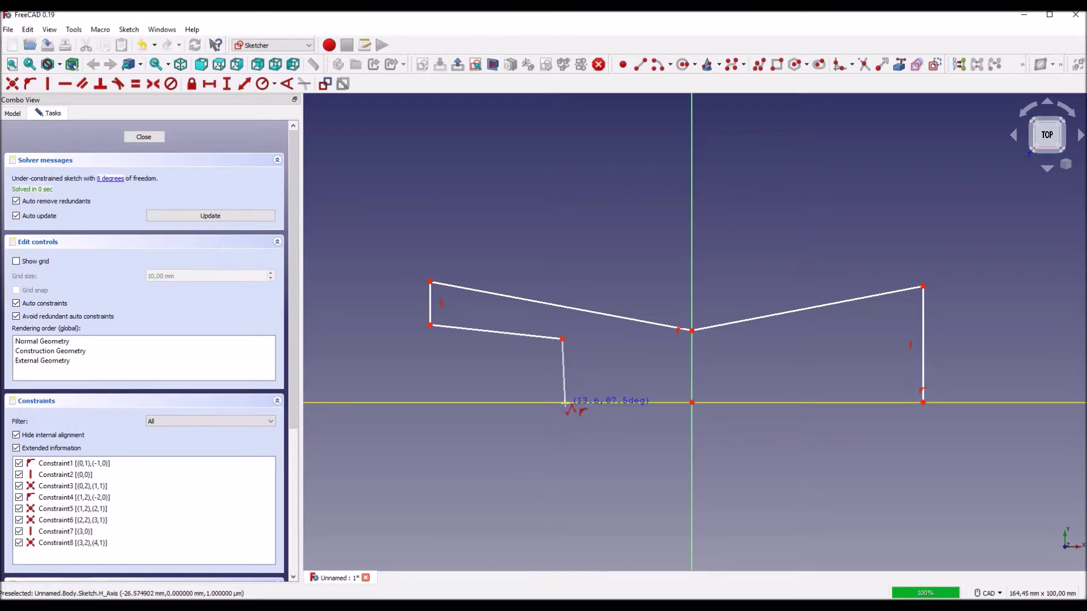
{"action": "left_click", "coordinate": [562, 403]}
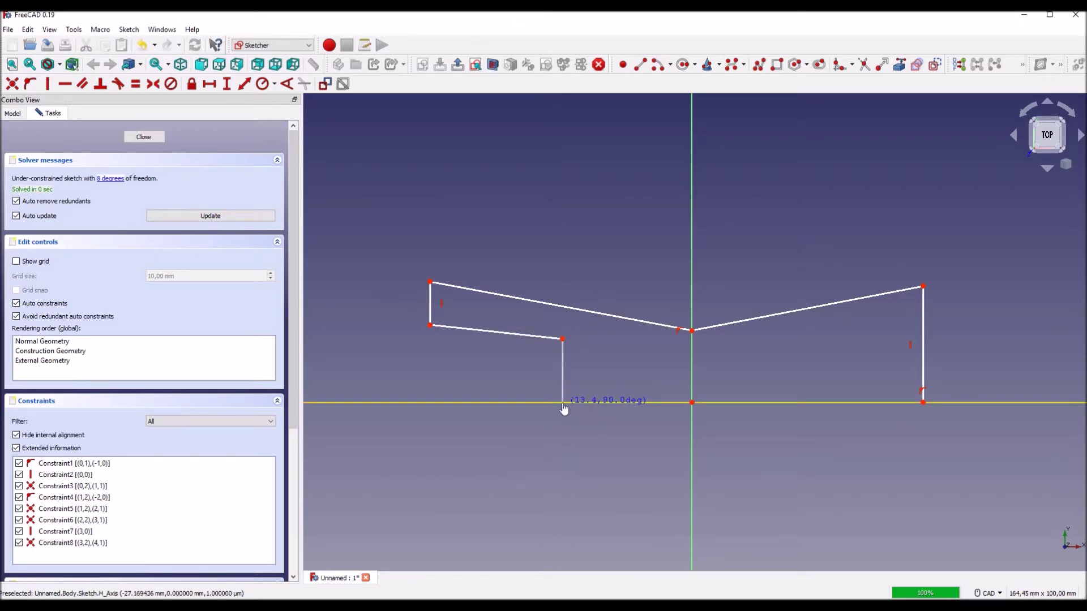
{"action": "left_click", "coordinate": [924, 402]}
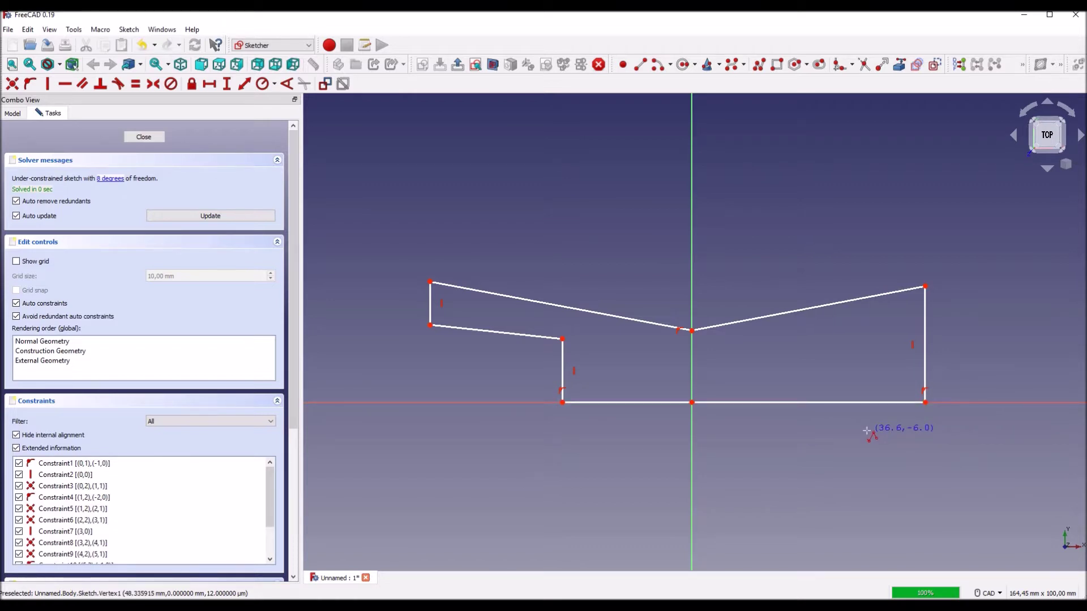
{"action": "key", "text": "Escape"}
Constrain the profile's tall vertical end edge to a length of 40 mm
{"action": "scroll", "coordinate": [956, 352], "scroll_direction": "down", "scroll_amount": 2}
{"action": "middle_click_drag", "start_coordinate": [957, 353], "coordinate": [899, 304]}
{"action": "scroll", "coordinate": [900, 311], "scroll_direction": "up", "scroll_amount": 3}
{"action": "middle_click_drag", "start_coordinate": [847, 382], "coordinate": [951, 391]}
{"action": "scroll", "coordinate": [943, 391], "scroll_direction": "down", "scroll_amount": 1}
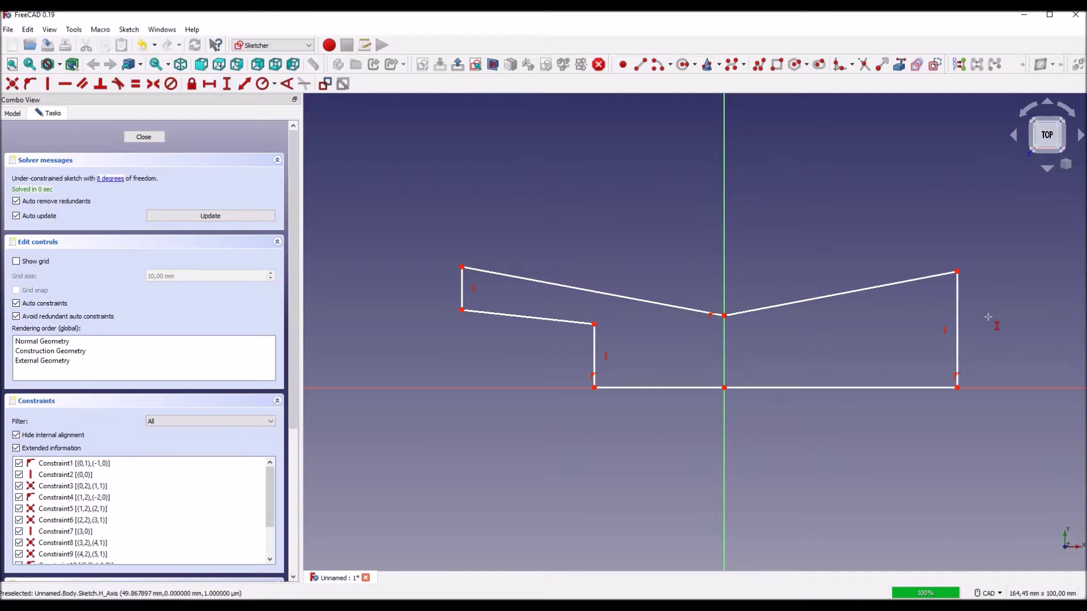
{"action": "left_click", "coordinate": [958, 343]}
{"action": "type", "text": "40mm"}
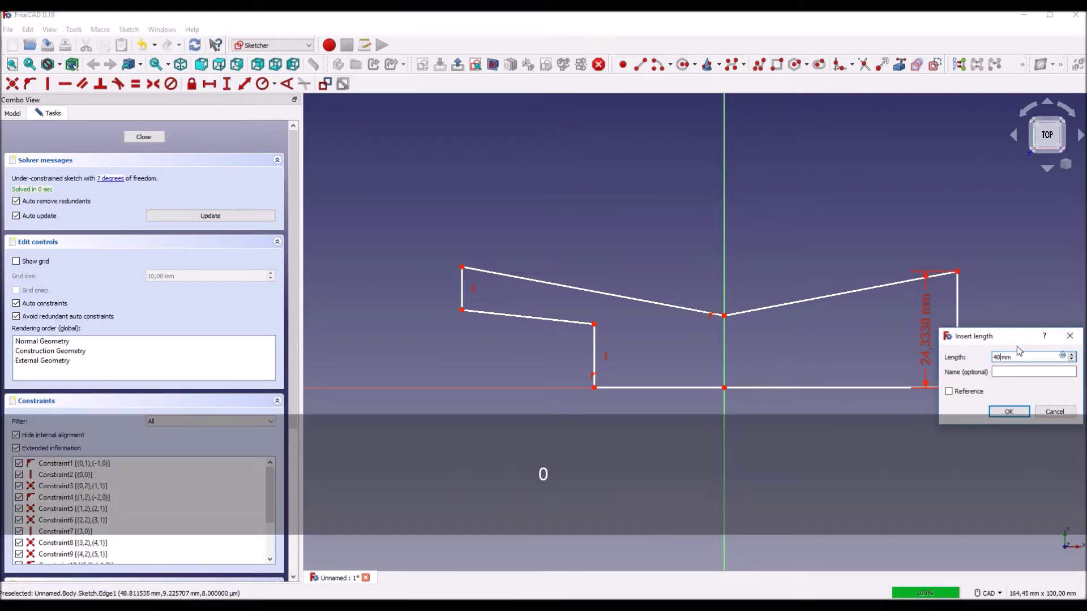
{"action": "key", "text": "Return"}
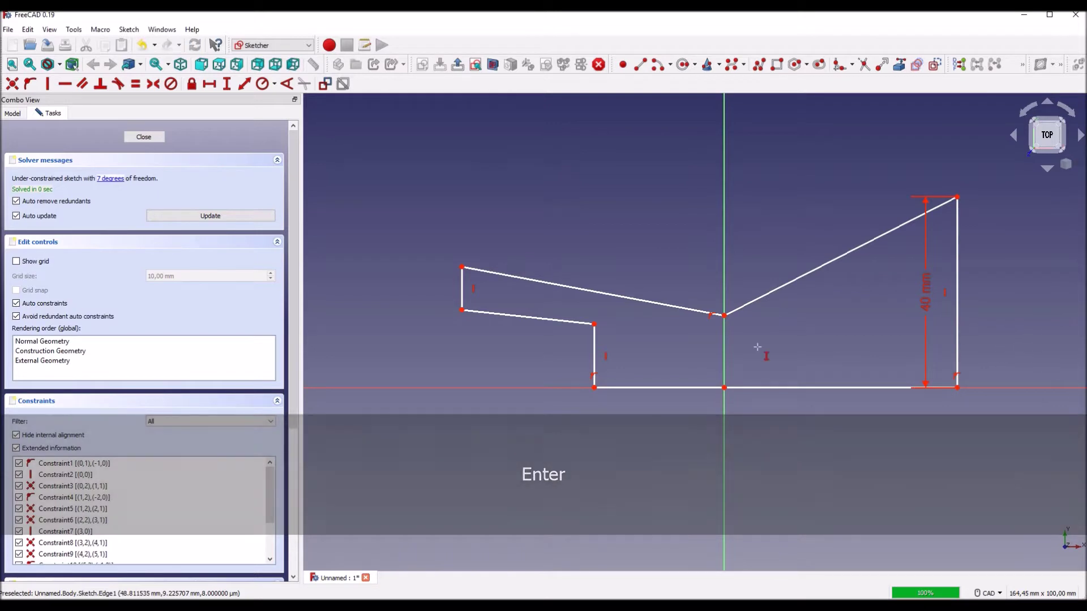
Set the vertical distance from the origin to the profile's vertex on the vertical axis to 23 mm
{"action": "left_click", "coordinate": [724, 388]}
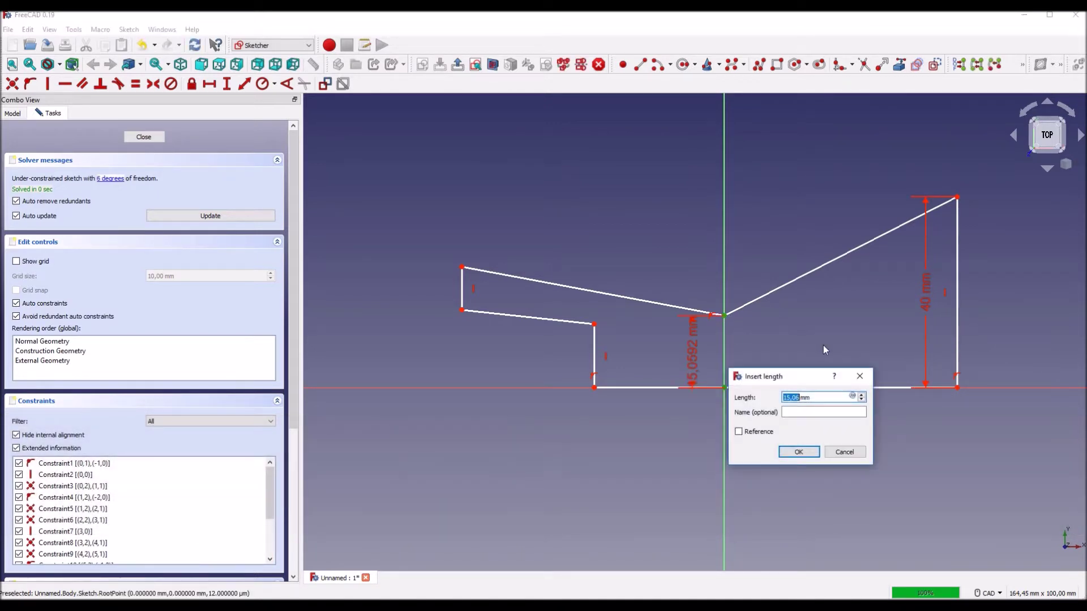
{"action": "type", "text": "23"}
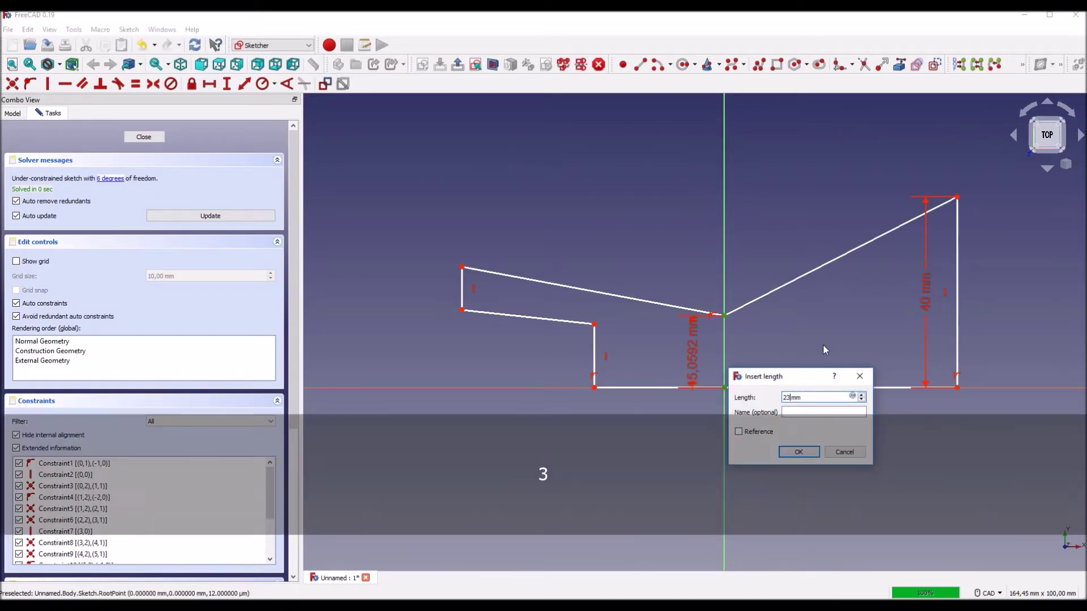
{"action": "key", "text": "Return"}
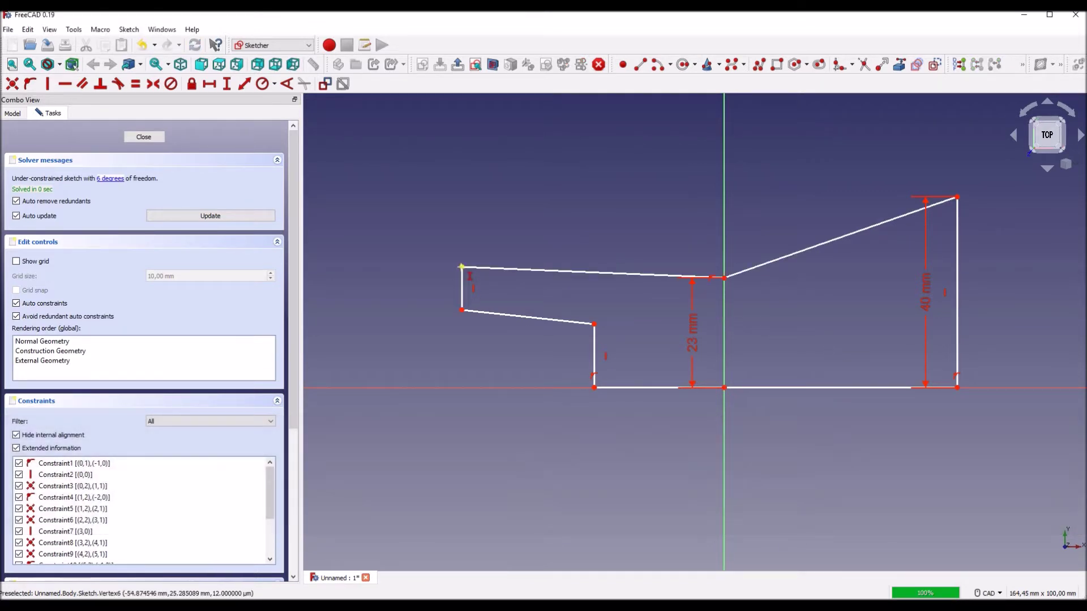
Set the vertical distance from the stepped end's upper corner to the base corner to 55/2 mm
{"action": "left_click", "coordinate": [461, 266]}
{"action": "left_click", "coordinate": [594, 388]}
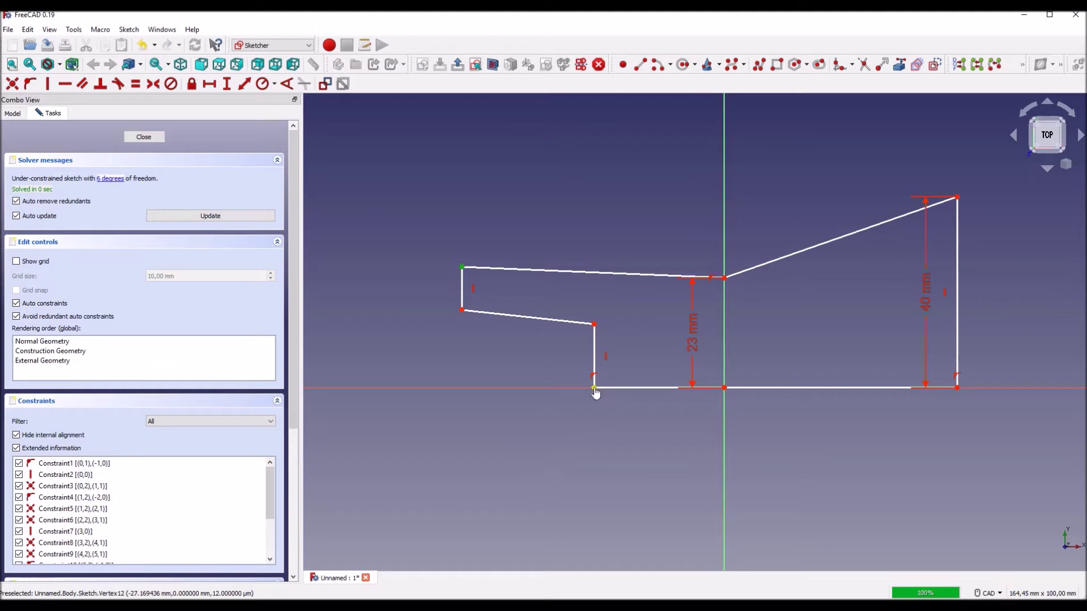
{"action": "type", "text": "i"}
{"action": "type", "text": "55/2"}
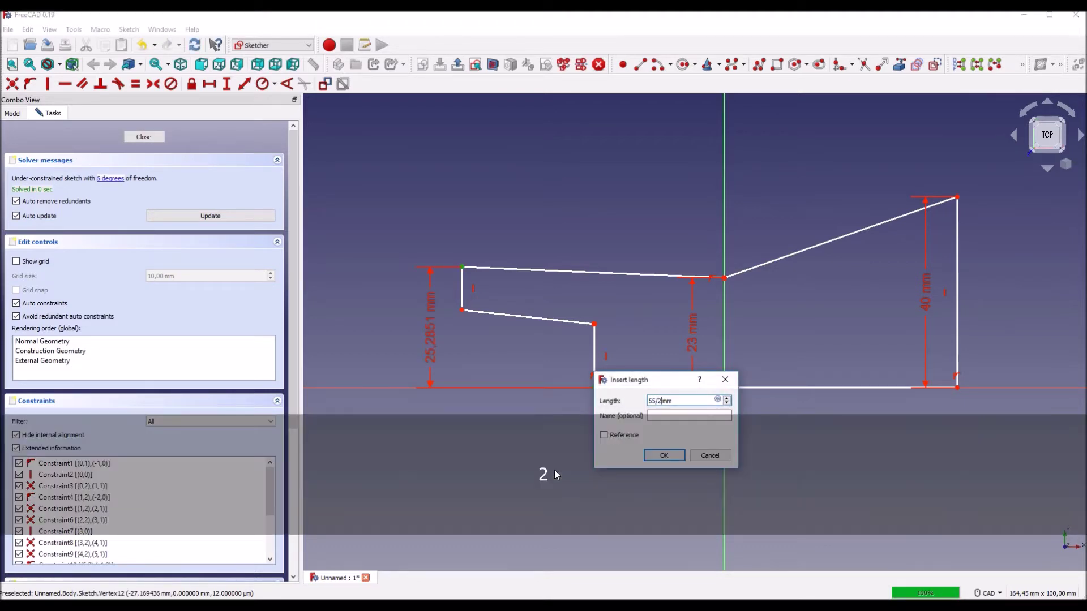
{"action": "key", "text": "Return"}
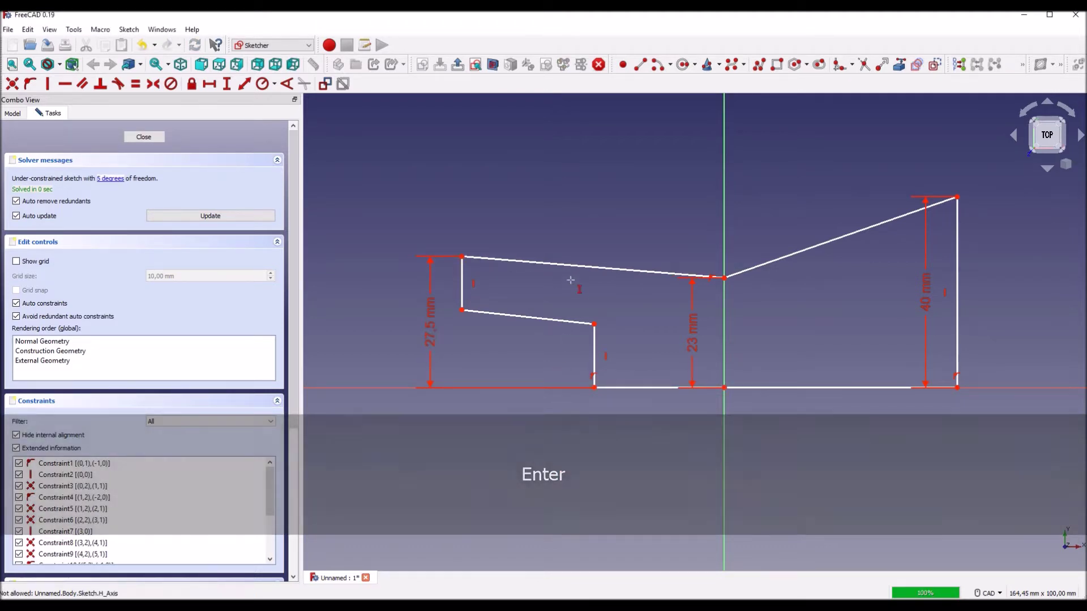
Move the 40 mm dimension outside the profile, beyond the tall vertical edge
{"action": "scroll", "coordinate": [570, 212], "scroll_direction": "down", "scroll_amount": 2}
{"action": "middle_click_drag", "start_coordinate": [618, 463], "coordinate": [569, 449]}
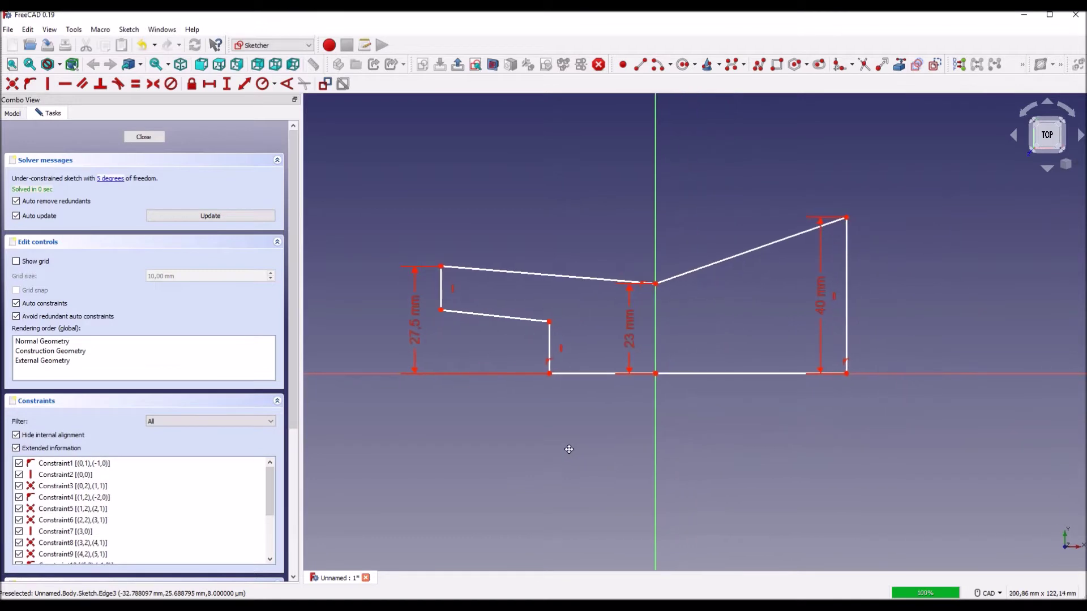
{"action": "left_click_drag", "start_coordinate": [820, 304], "coordinate": [889, 308]}
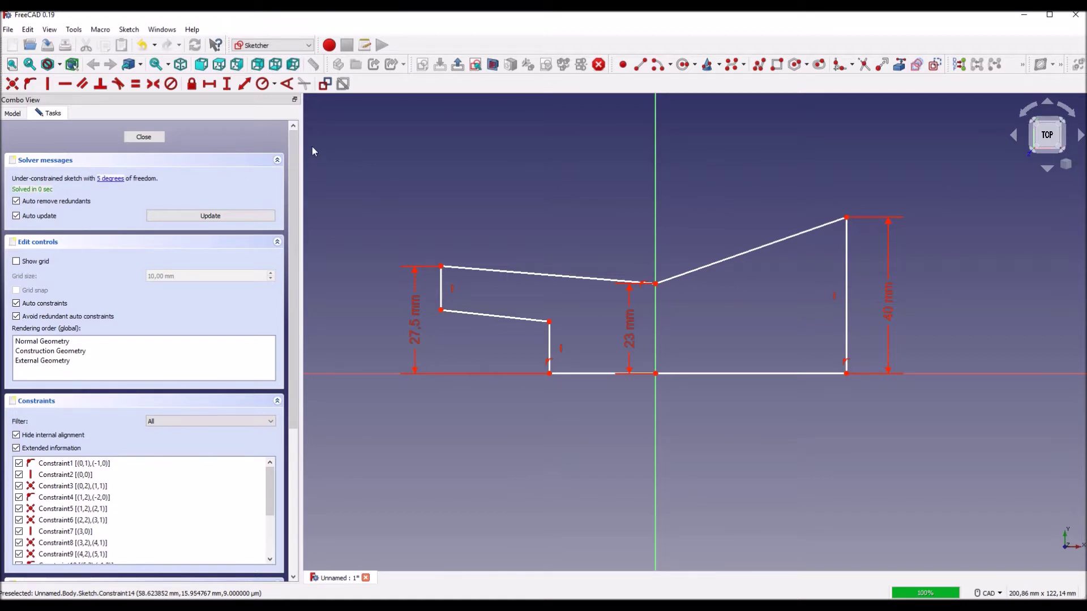
Constrain the horizontal distance from the tall edge's upper corner to the vertex on the vertical axis to 109+100 mm
{"action": "left_click", "coordinate": [209, 83]}
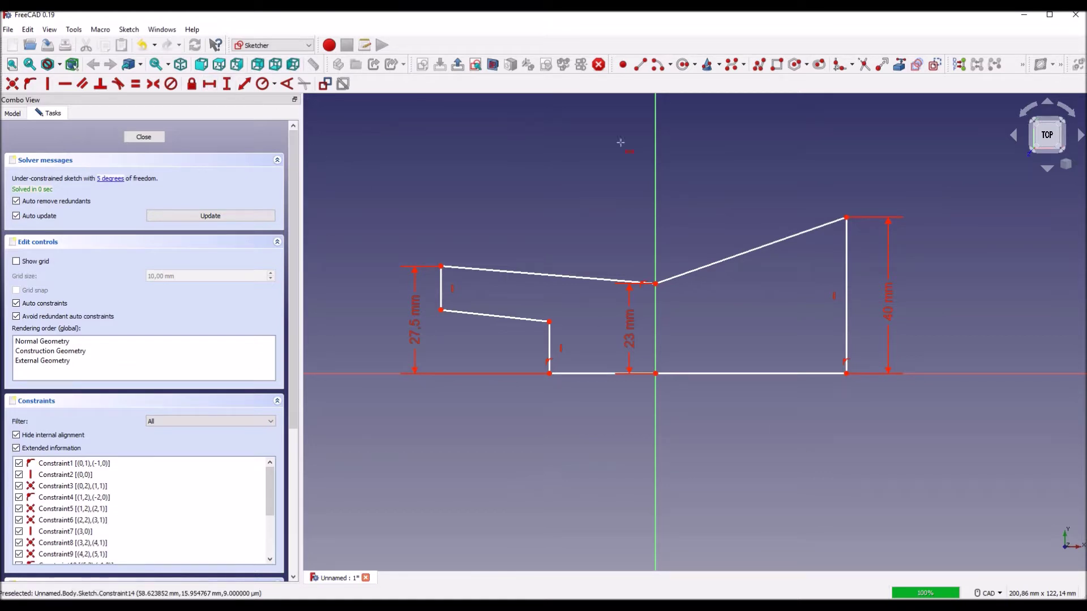
{"action": "left_click", "coordinate": [846, 216]}
{"action": "left_click", "coordinate": [656, 283]}
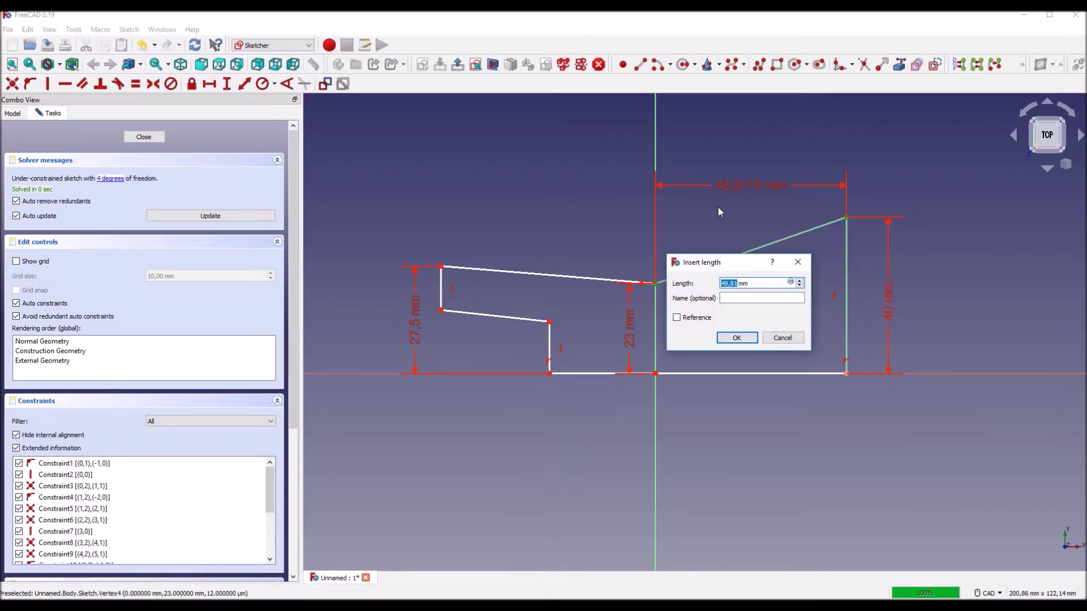
{"action": "type", "text": "109+100"}
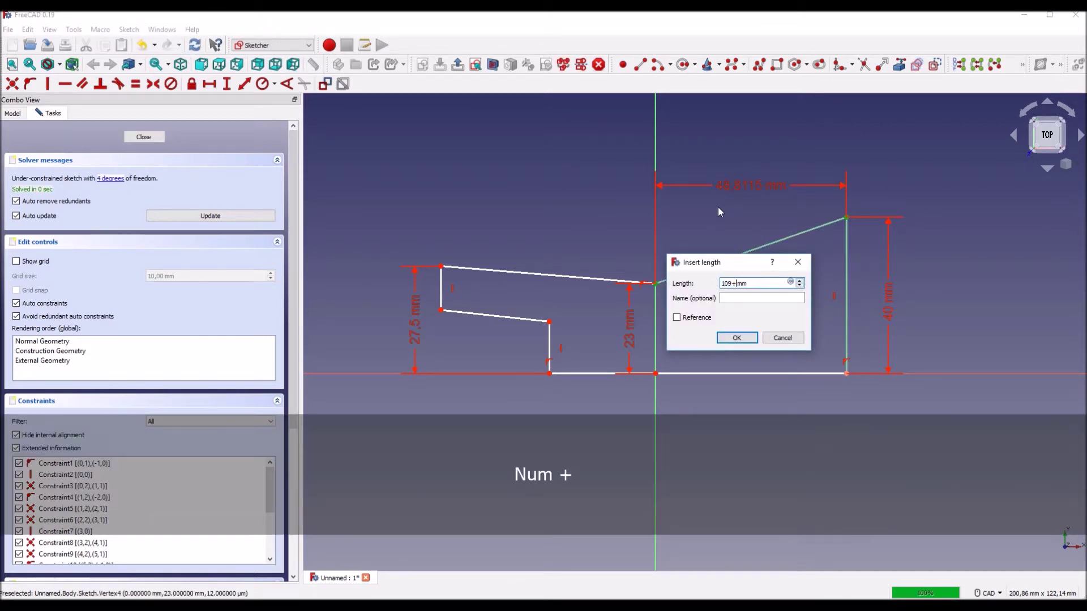
{"action": "key", "text": "Return"}
Set the horizontal distance from the vertex on the vertical axis to the stepped end's upper corner to 78+20+13 mm
{"action": "scroll", "coordinate": [718, 207], "scroll_direction": "down", "scroll_amount": 4}
{"action": "middle_click_drag", "start_coordinate": [781, 319], "coordinate": [665, 340]}
{"action": "scroll", "coordinate": [487, 388], "scroll_direction": "up", "scroll_amount": 1}
{"action": "middle_click_drag", "start_coordinate": [493, 388], "coordinate": [463, 404]}
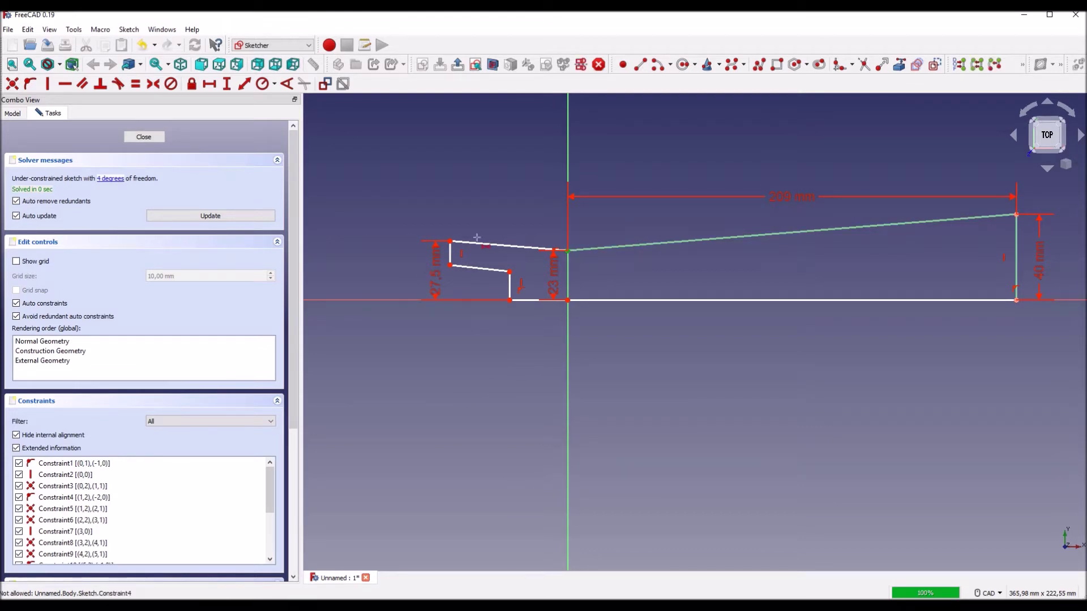
{"action": "left_click", "coordinate": [450, 242]}
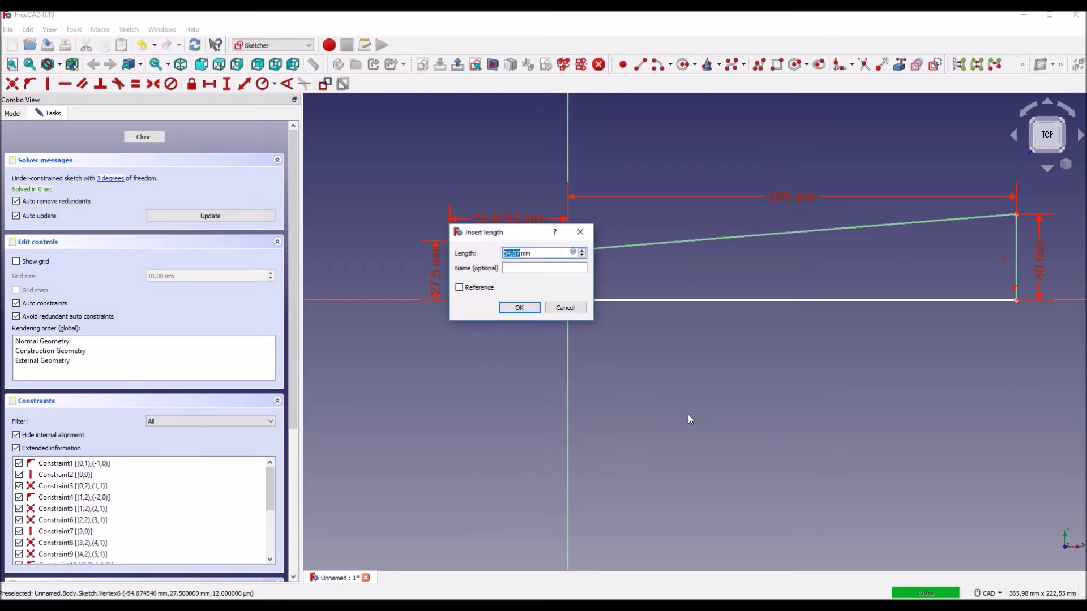
{"action": "type", "text": "78+2"}
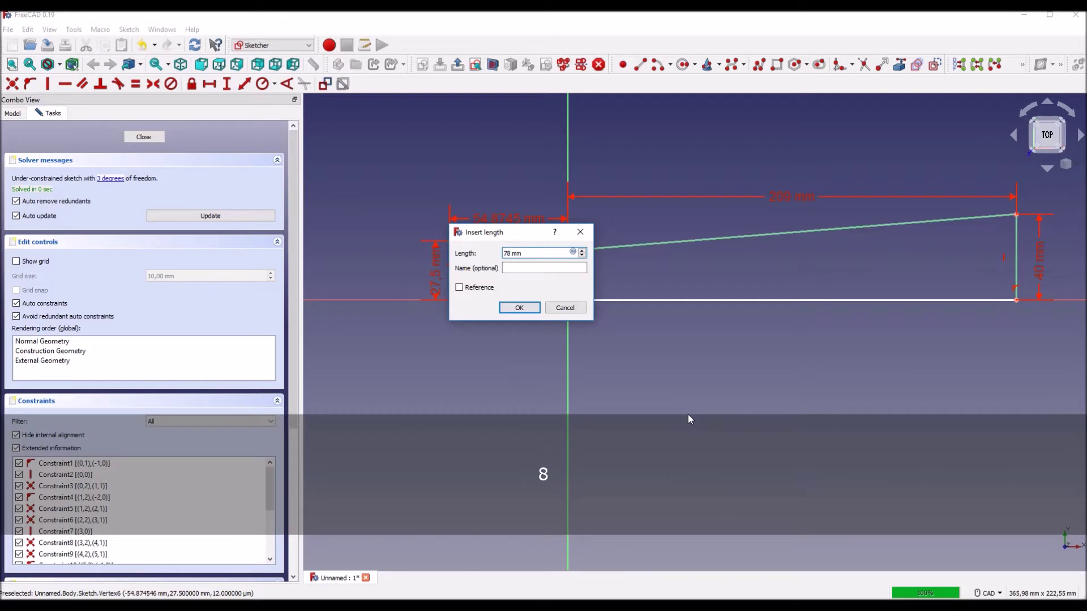
{"action": "type", "text": "0+13"}
{"action": "key", "text": "Return"}
Constrain the short vertical step edge on the horizontal axis to a height of 5 mm
{"action": "scroll", "coordinate": [650, 353], "scroll_direction": "down", "scroll_amount": 3}
{"action": "scroll", "coordinate": [564, 339], "scroll_direction": "up", "scroll_amount": 3}
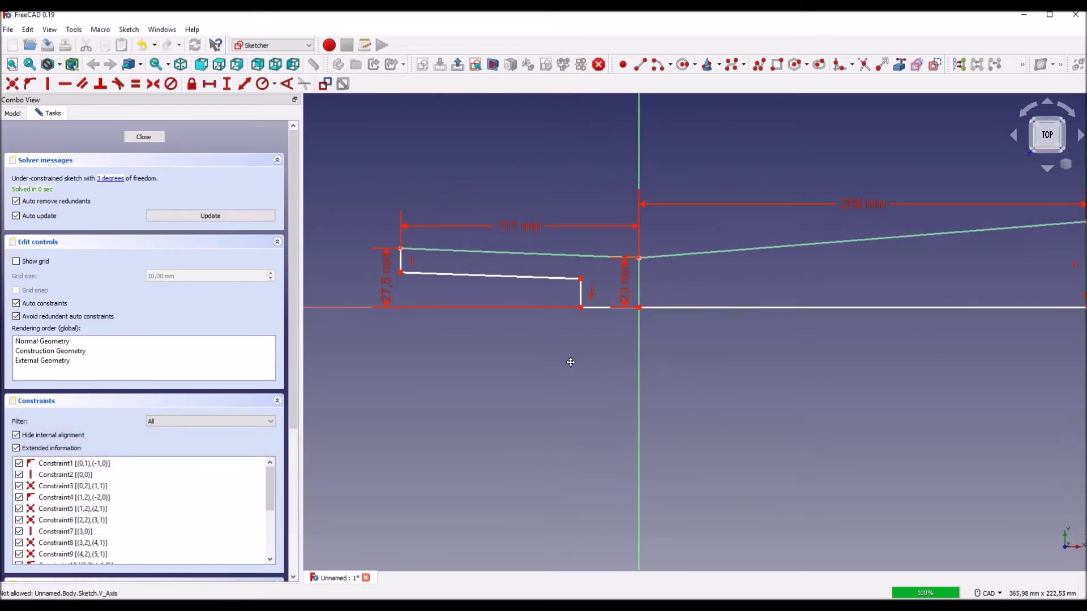
{"action": "left_click", "coordinate": [226, 83]}
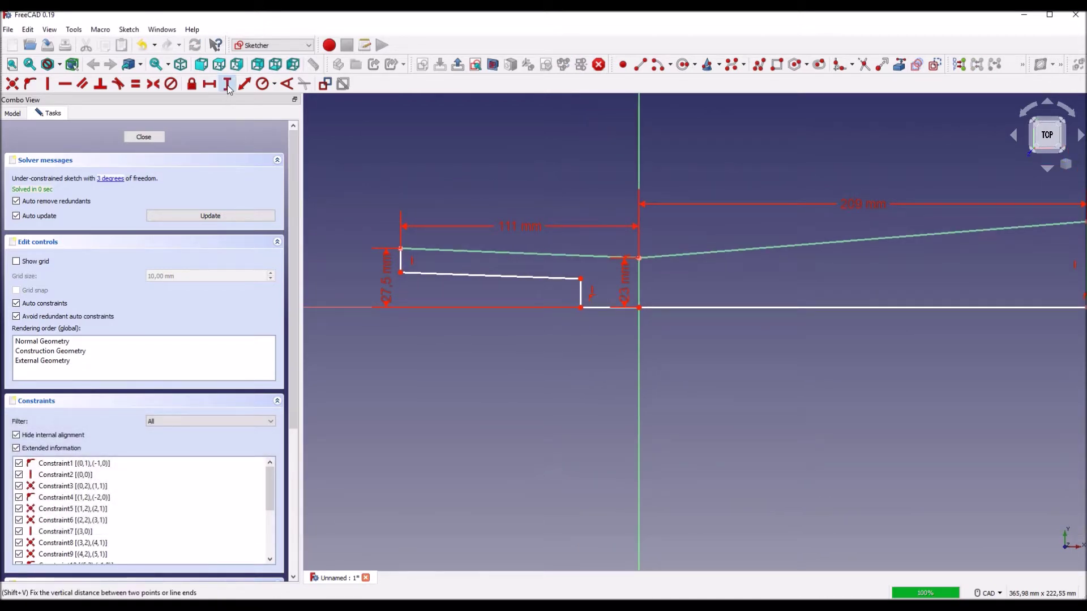
{"action": "left_click", "coordinate": [580, 291]}
{"action": "type", "text": "5"}
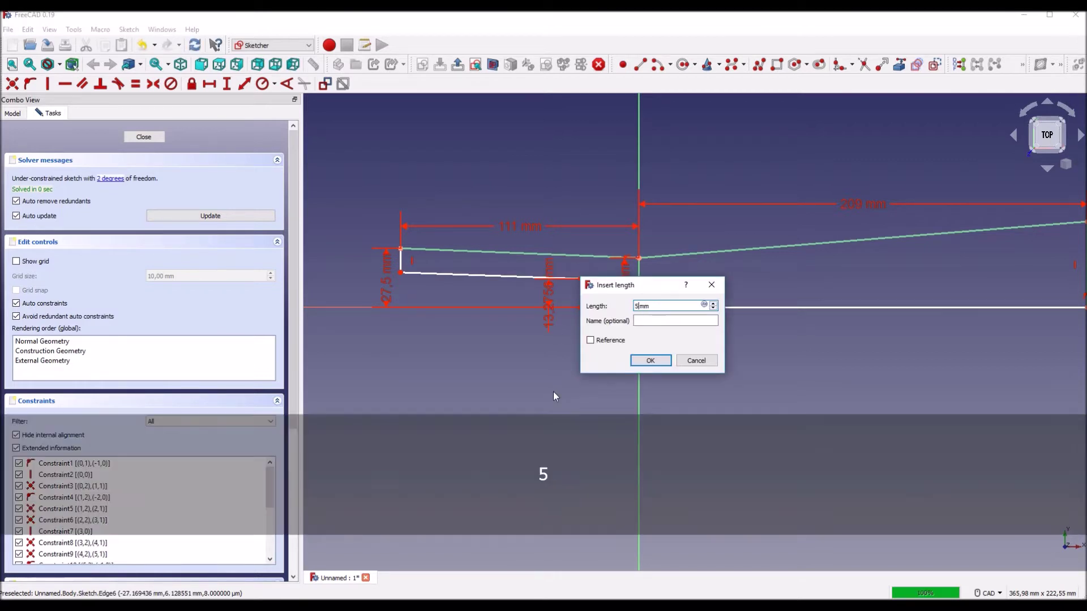
{"action": "key", "text": "Return"}
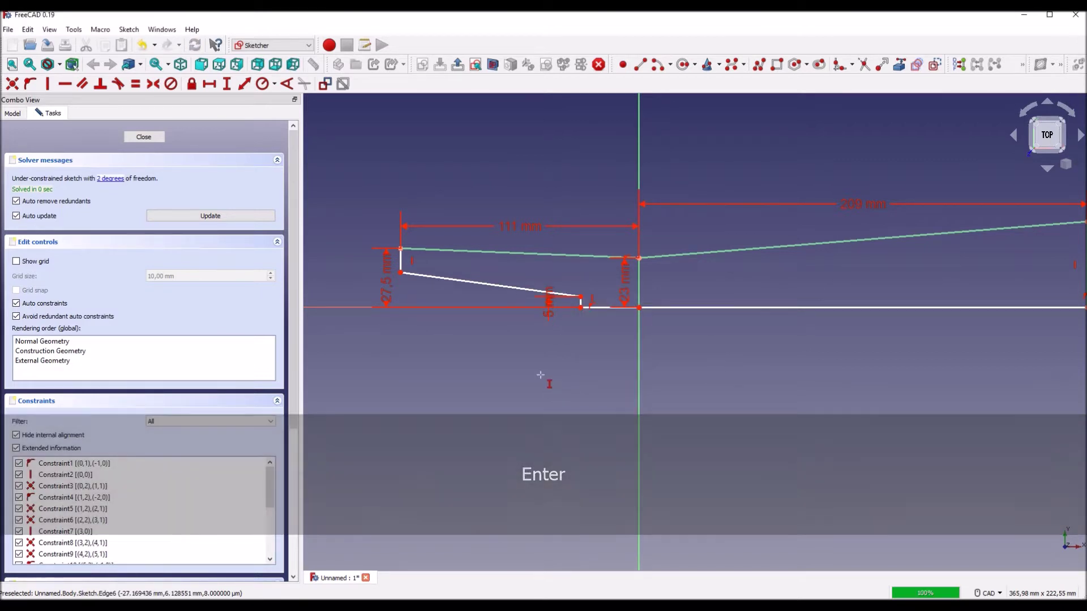
Move the 5 mm, 23 mm and 27.5 mm dimension labels below the profile and raise the 111 mm dimension above it
{"action": "left_click_drag", "start_coordinate": [551, 306], "coordinate": [554, 365]}
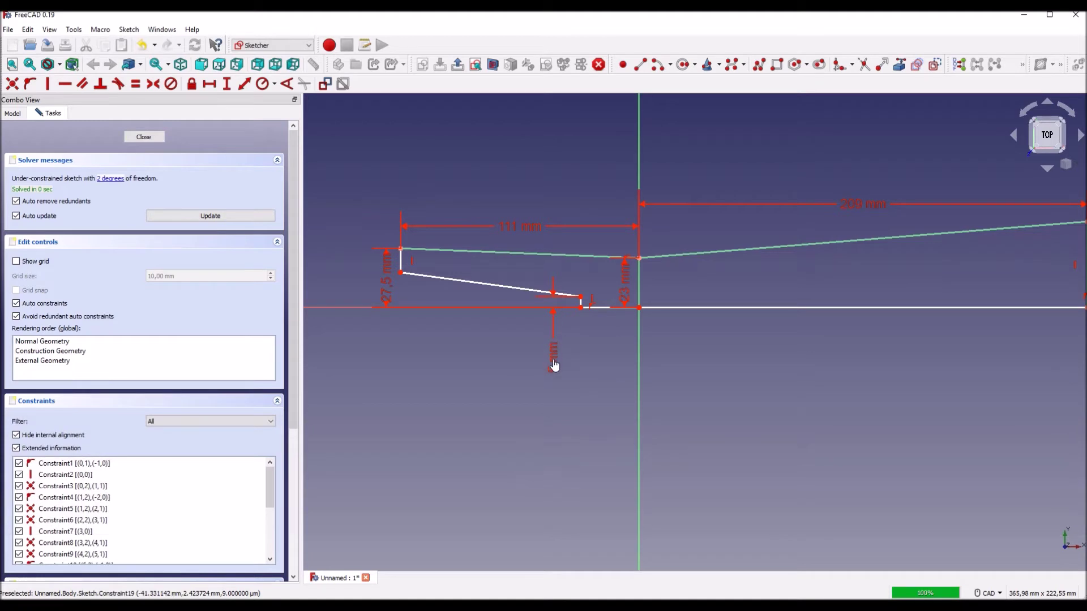
{"action": "left_click_drag", "start_coordinate": [625, 292], "coordinate": [708, 358]}
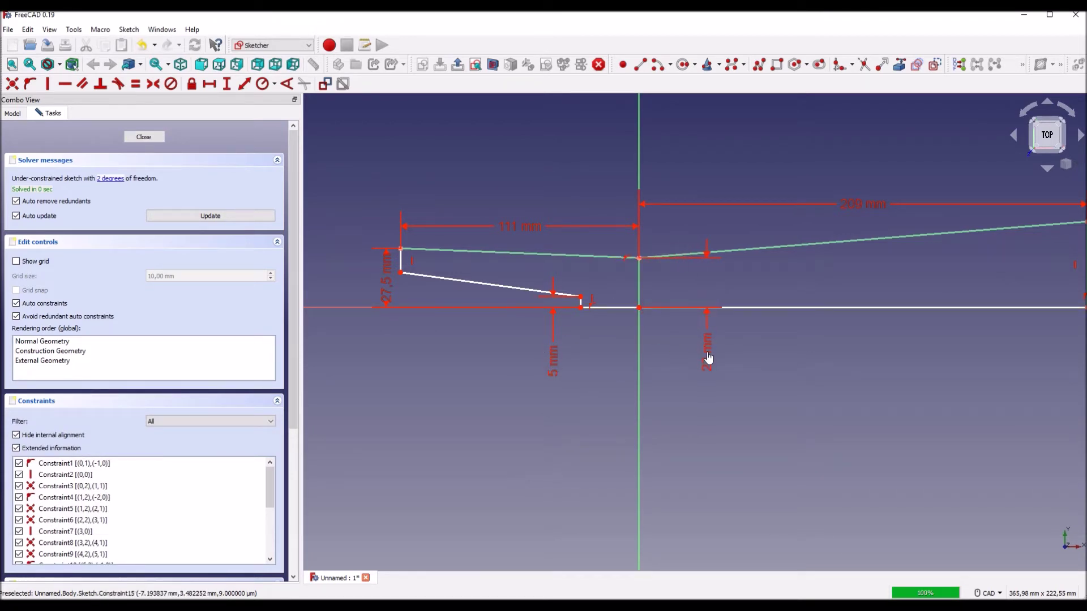
{"action": "left_click_drag", "start_coordinate": [382, 292], "coordinate": [365, 371]}
{"action": "left_click_drag", "start_coordinate": [563, 231], "coordinate": [520, 212]}
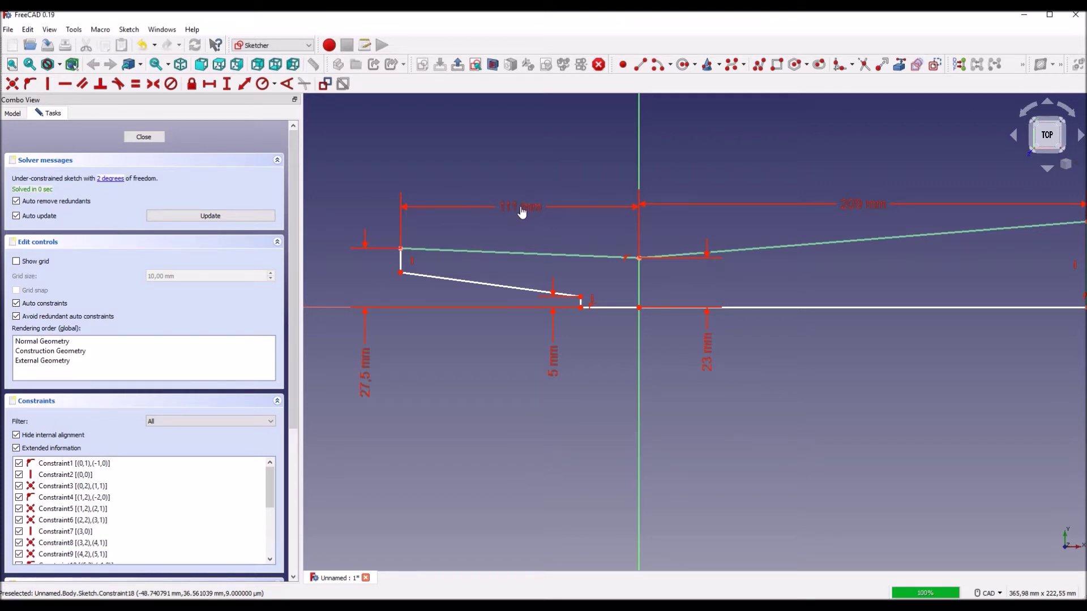
Align the 209 mm dimension with the 111 mm one and move the 40 mm dimension label below the horizontal axis
{"action": "scroll", "coordinate": [729, 326], "scroll_direction": "down", "scroll_amount": 2}
{"action": "middle_click_drag", "start_coordinate": [783, 350], "coordinate": [685, 355]}
{"action": "left_click_drag", "start_coordinate": [721, 249], "coordinate": [716, 250]}
{"action": "left_click_drag", "start_coordinate": [886, 290], "coordinate": [909, 378]}
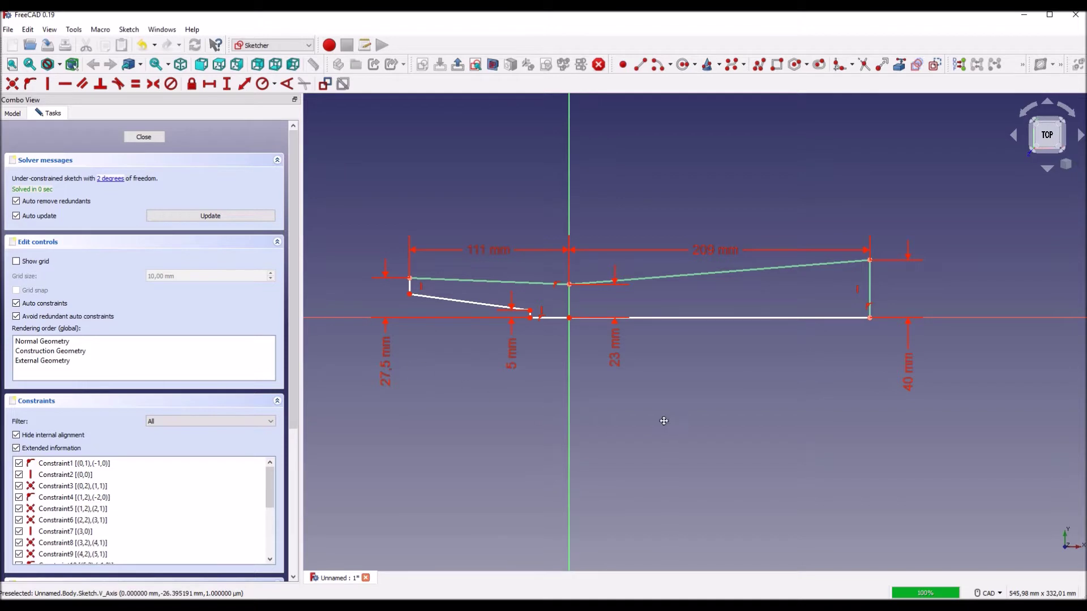
{"action": "middle_click_drag", "start_coordinate": [663, 421], "coordinate": [695, 403]}
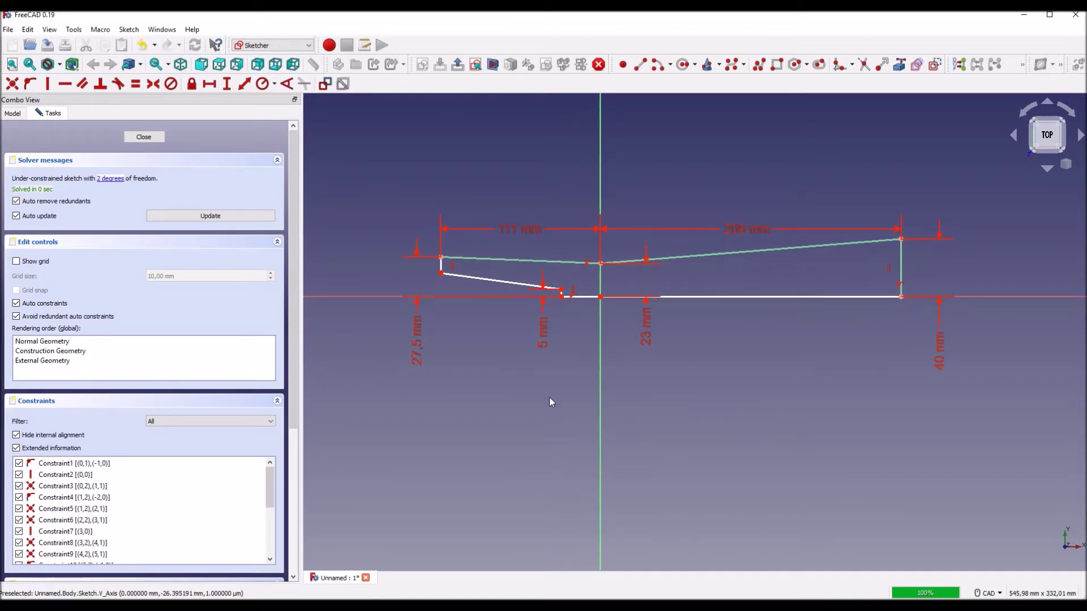
{"action": "scroll", "coordinate": [549, 391], "scroll_direction": "up", "scroll_amount": 2}
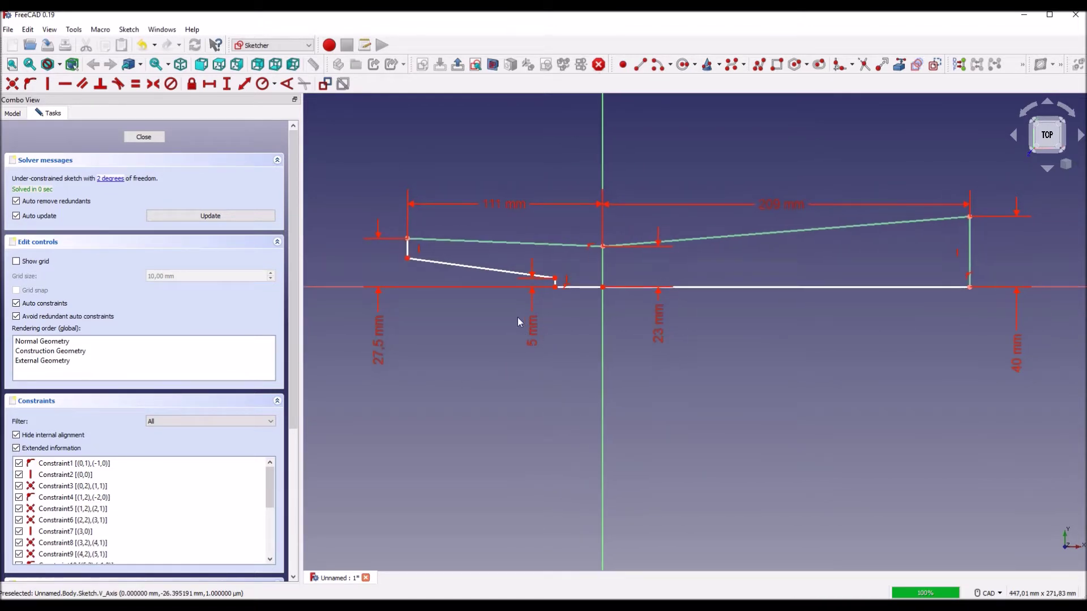
Make the sloping lower edge of the stepped end parallel to the sloping upper edge above it
{"action": "left_click", "coordinate": [480, 267]}
{"action": "left_click", "coordinate": [486, 242]}
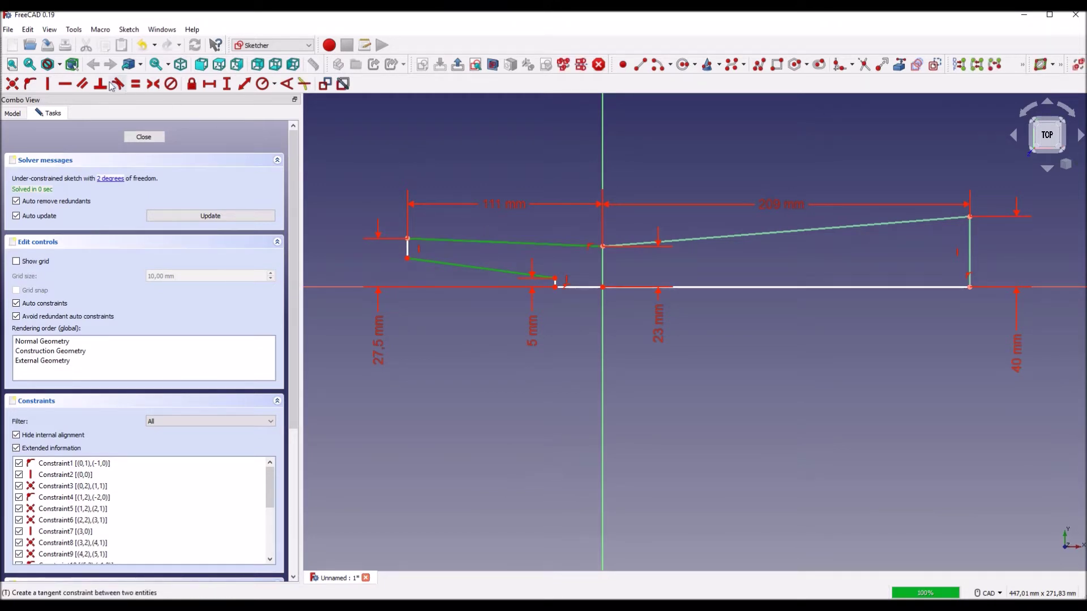
{"action": "left_click", "coordinate": [82, 84]}
{"action": "scroll", "coordinate": [499, 351], "scroll_direction": "down", "scroll_amount": 1}
{"action": "mouse_move", "coordinate": [706, 364]}
{"action": "middle_mouse_down"}
{"action": "mouse_move", "coordinate": [671, 337]}
{"action": "mouse_move", "coordinate": [688, 342]}
{"action": "middle_mouse_up"}
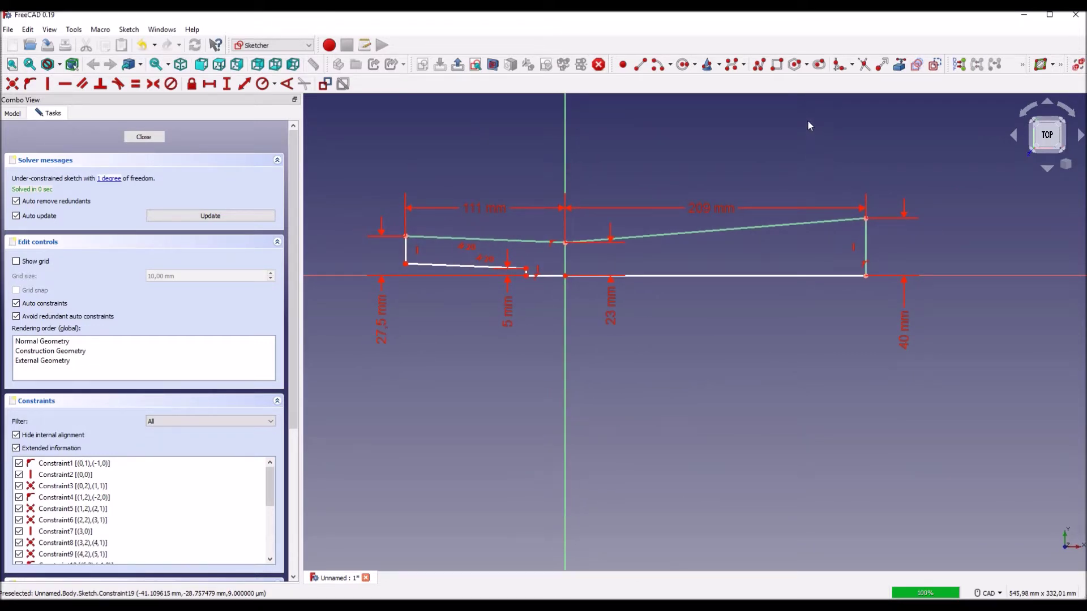
Sketch a circle of about 18 mm radius centred on the profile's bottom edge, about 91 mm from the origin
{"action": "left_click", "coordinate": [683, 64]}
{"action": "left_click", "coordinate": [695, 276]}
{"action": "left_click", "coordinate": [697, 254]}
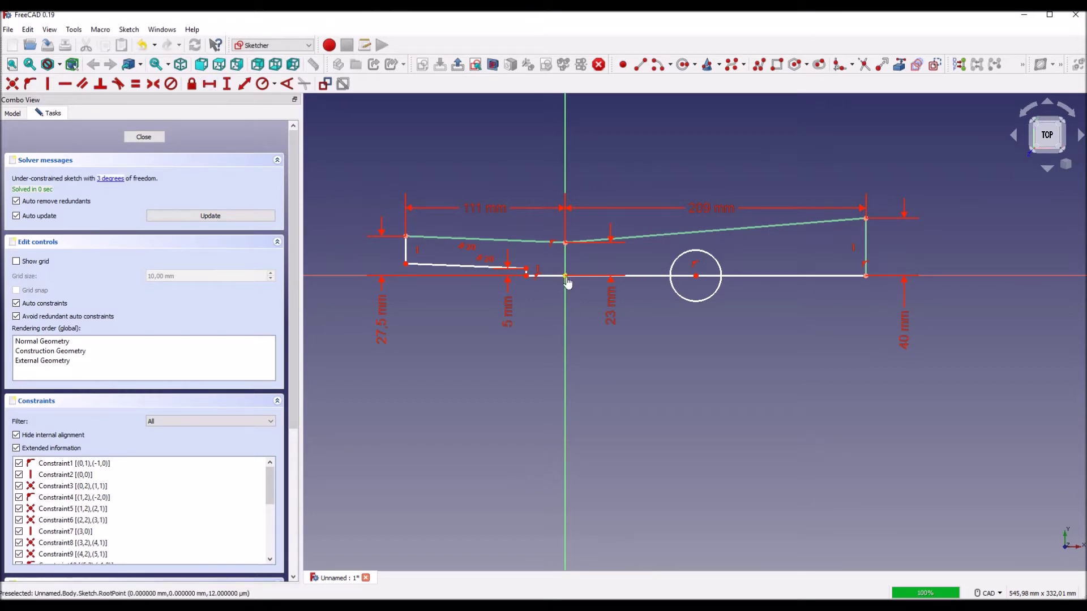
Constrain the horizontal distance from the origin to the circle's centre to 54.5 mm
{"action": "left_click", "coordinate": [696, 276]}
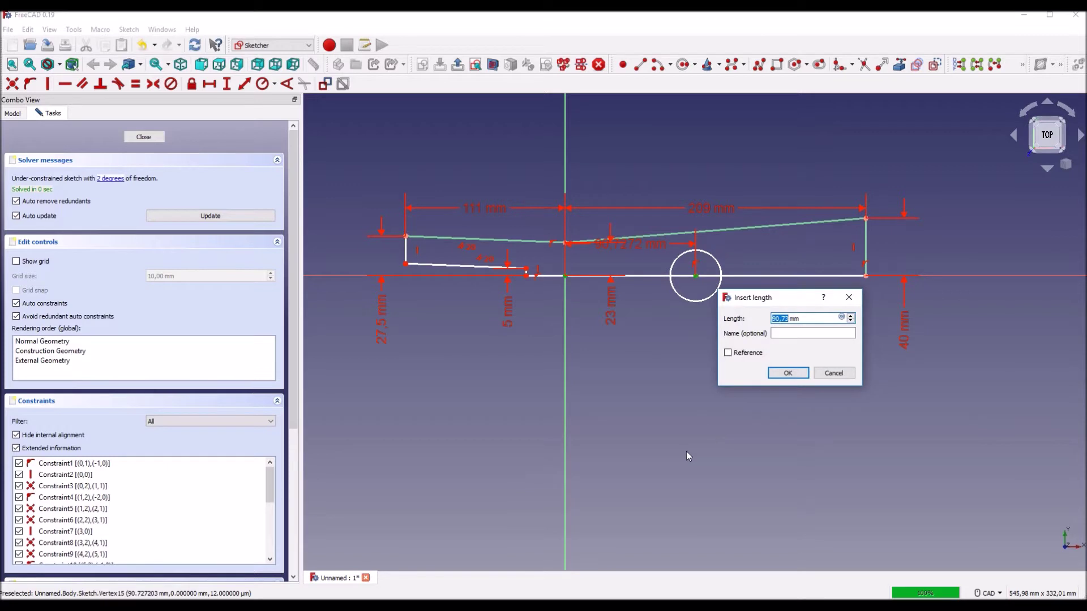
{"action": "type", "text": "10"}
{"action": "type", "text": "2"}
{"action": "key", "text": "Return"}
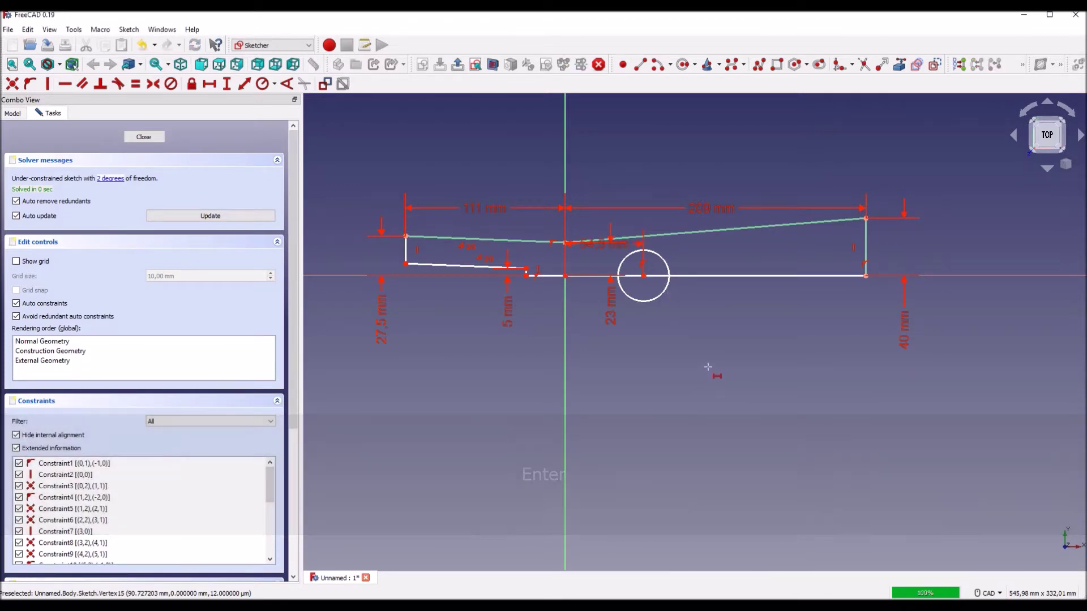
Constrain the circle's radius to 15 mm and move its dimension label above the horizontal axis
{"action": "scroll", "coordinate": [690, 345], "scroll_direction": "up", "scroll_amount": 1}
{"action": "middle_click_drag", "start_coordinate": [691, 318], "coordinate": [749, 360]}
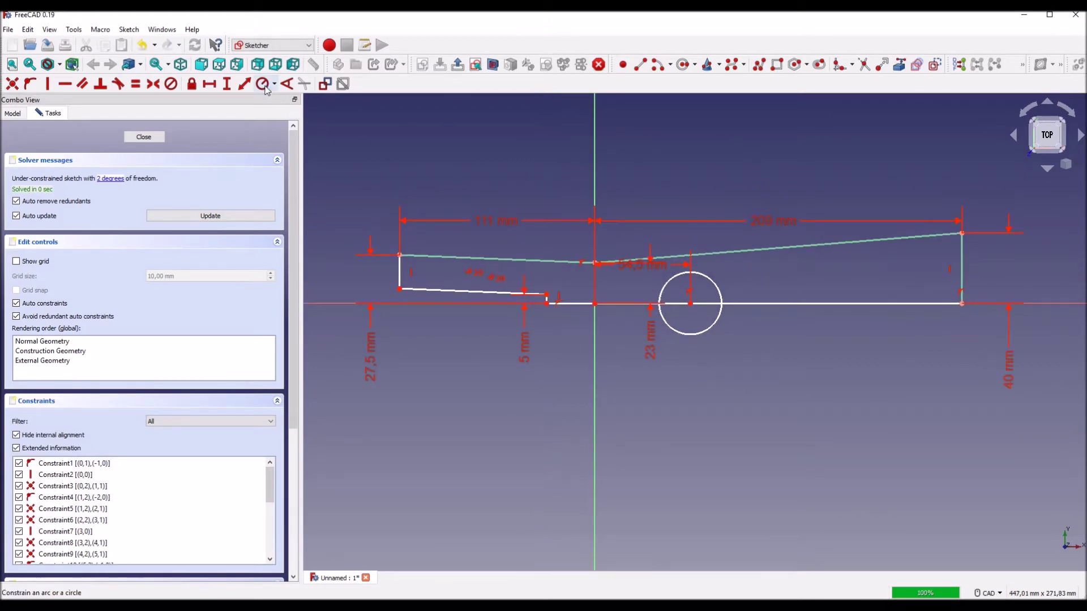
{"action": "left_click", "coordinate": [720, 296]}
{"action": "key", "text": "shift+r"}
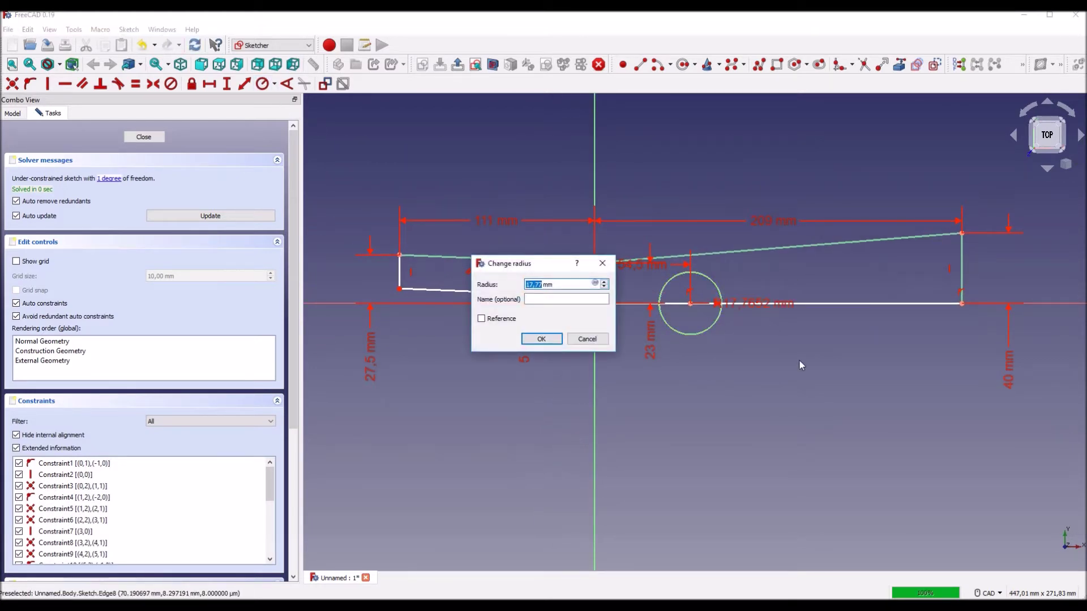
{"action": "type", "text": "15"}
{"action": "key", "text": "Return"}
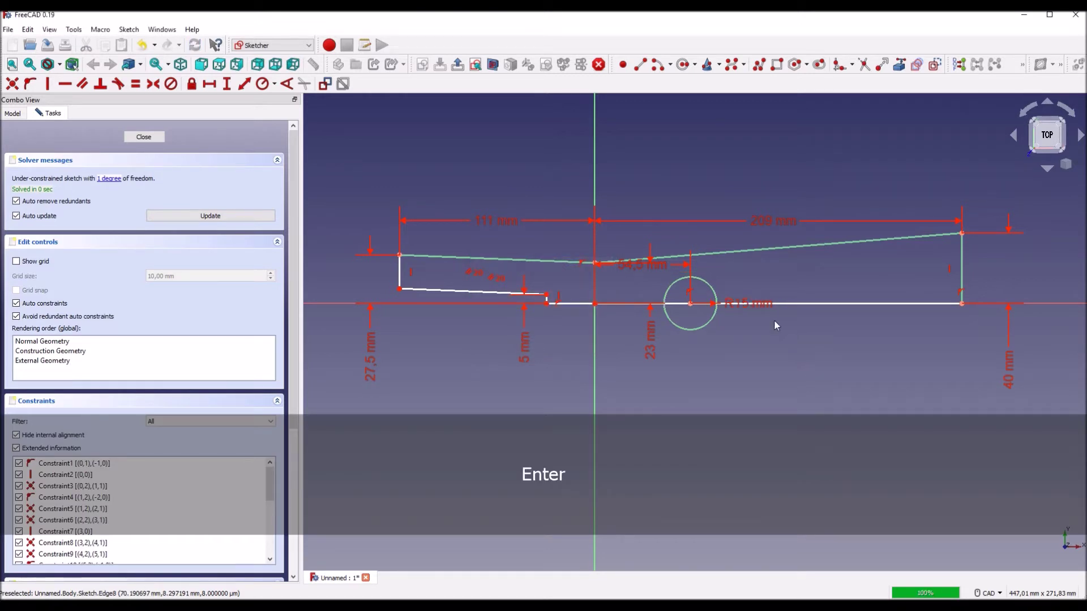
{"action": "left_click_drag", "start_coordinate": [739, 304], "coordinate": [746, 279]}
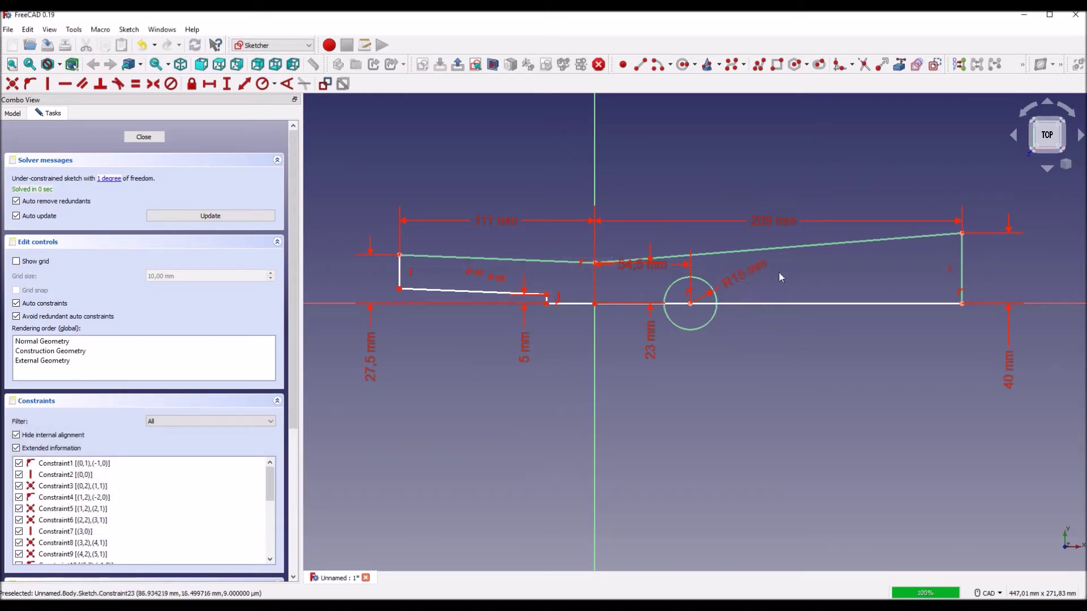
Trim the circle's lower half and the bottom edge segment inside it, leaving a semicircular notch in the profile
{"action": "left_click", "coordinate": [864, 64]}
{"action": "left_click", "coordinate": [700, 331]}
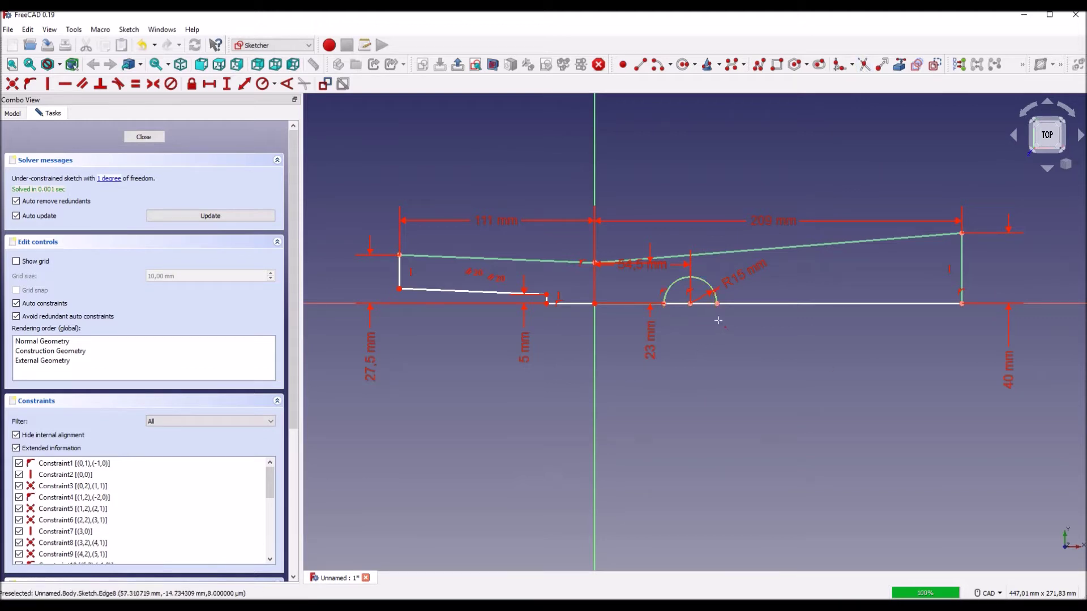
{"action": "left_click", "coordinate": [707, 305]}
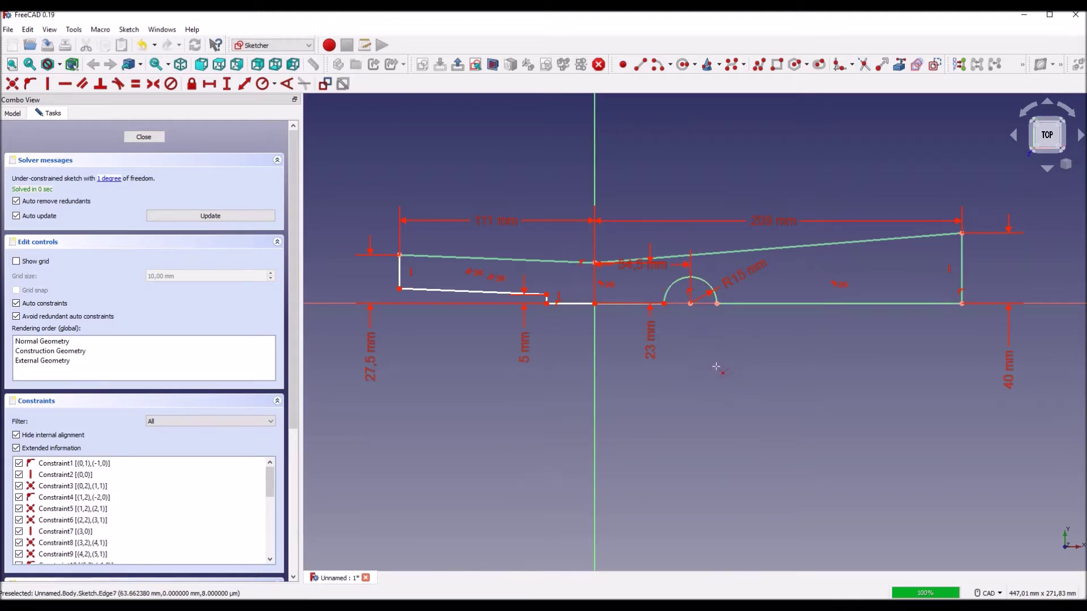
{"action": "middle_click_drag", "start_coordinate": [755, 400], "coordinate": [759, 411]}
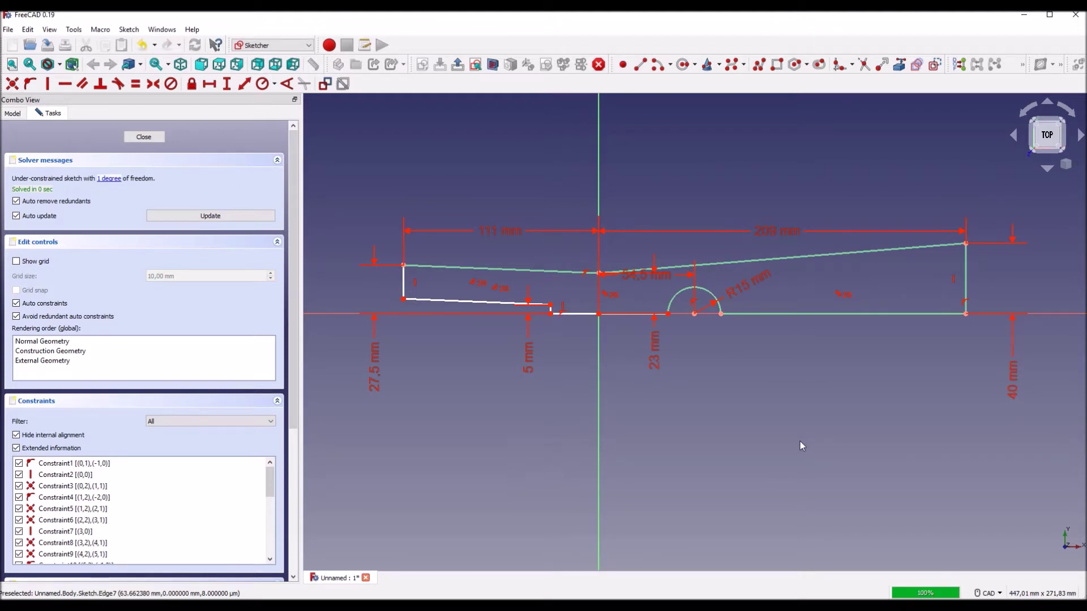
{"action": "key", "text": "Escape"}
Raise the 209 mm and 111 mm dimensions to one common height and place the 54.5 mm dimension between them and the profile
{"action": "middle_click_drag", "start_coordinate": [863, 386], "coordinate": [869, 358]}
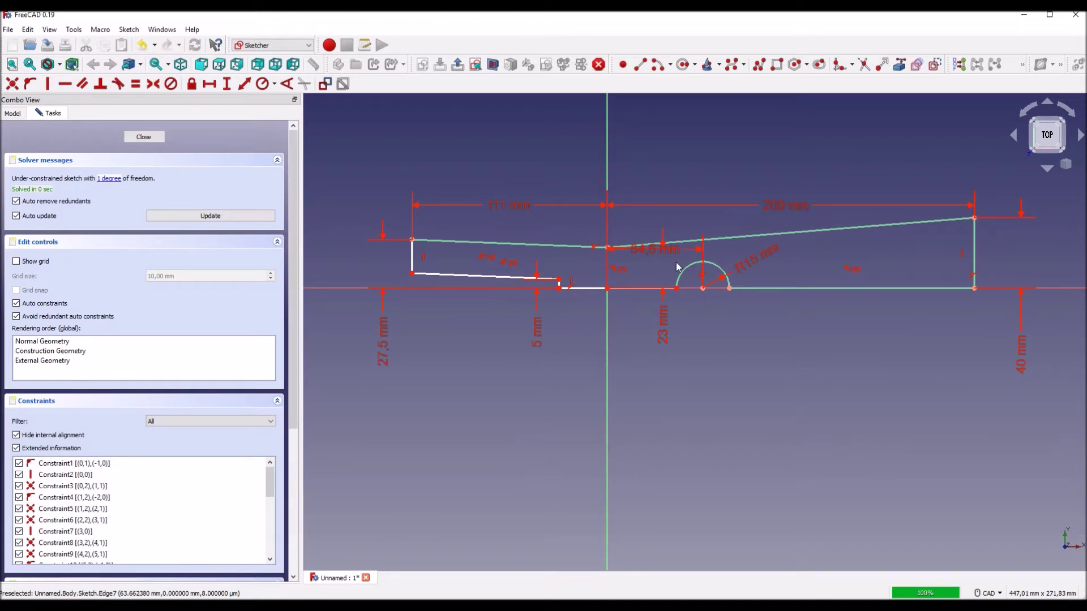
{"action": "middle_click_drag", "start_coordinate": [678, 266], "coordinate": [679, 292]}
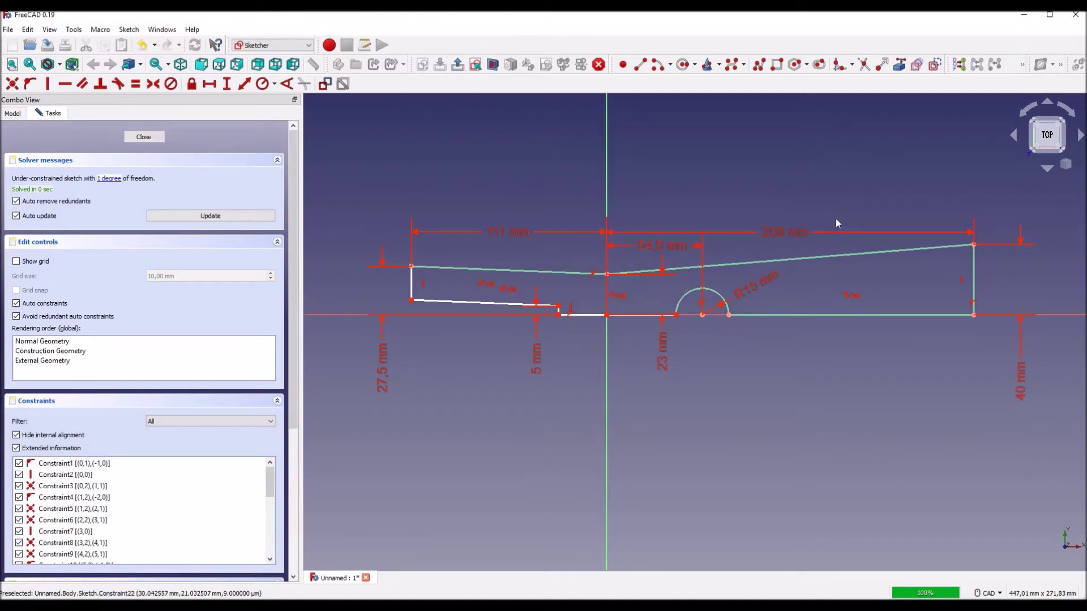
{"action": "left_click_drag", "start_coordinate": [798, 233], "coordinate": [785, 194]}
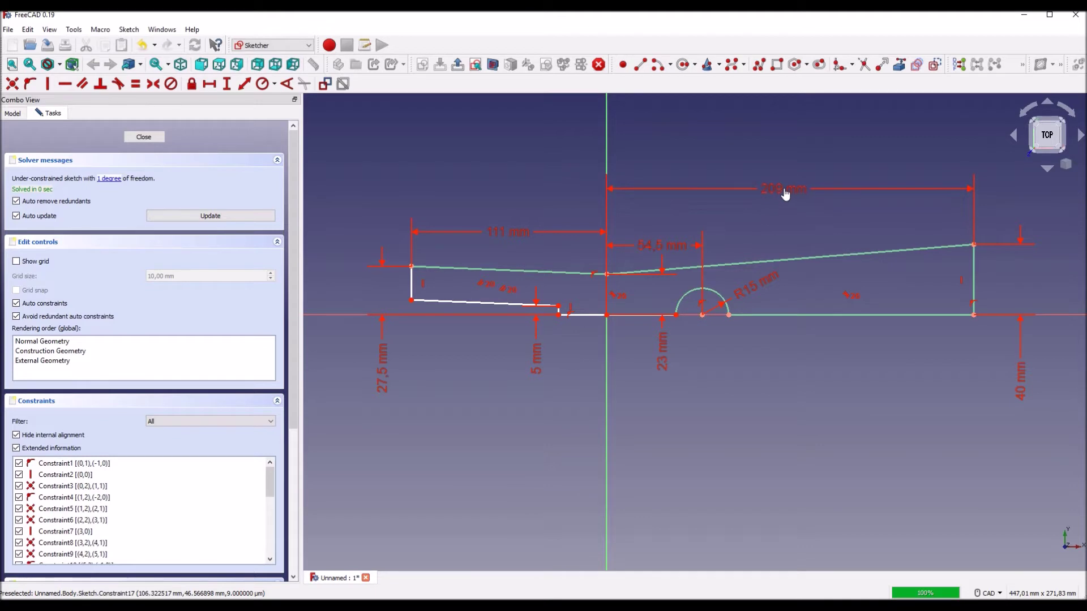
{"action": "left_click_drag", "start_coordinate": [517, 231], "coordinate": [521, 195]}
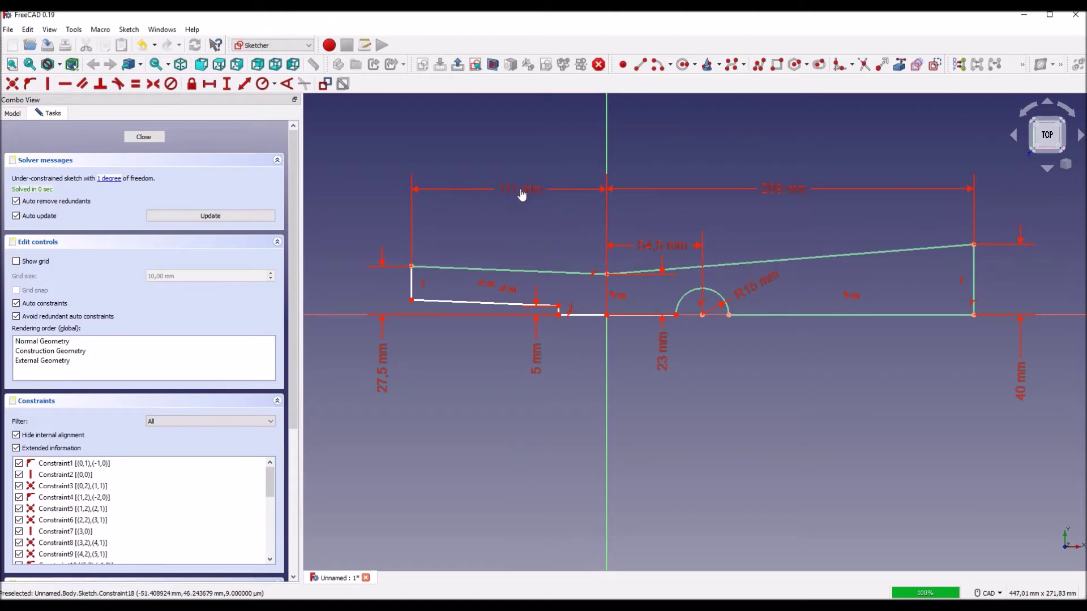
{"action": "left_click_drag", "start_coordinate": [653, 243], "coordinate": [655, 225]}
{"action": "middle_click_drag", "start_coordinate": [796, 383], "coordinate": [796, 362]}
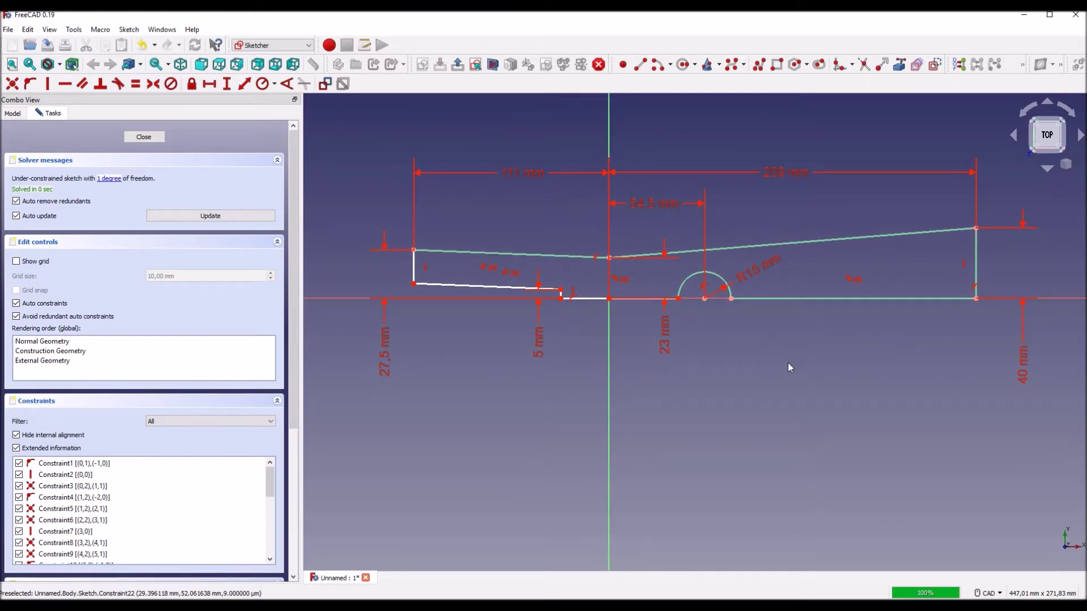
{"action": "middle_click_drag", "start_coordinate": [790, 367], "coordinate": [792, 374]}
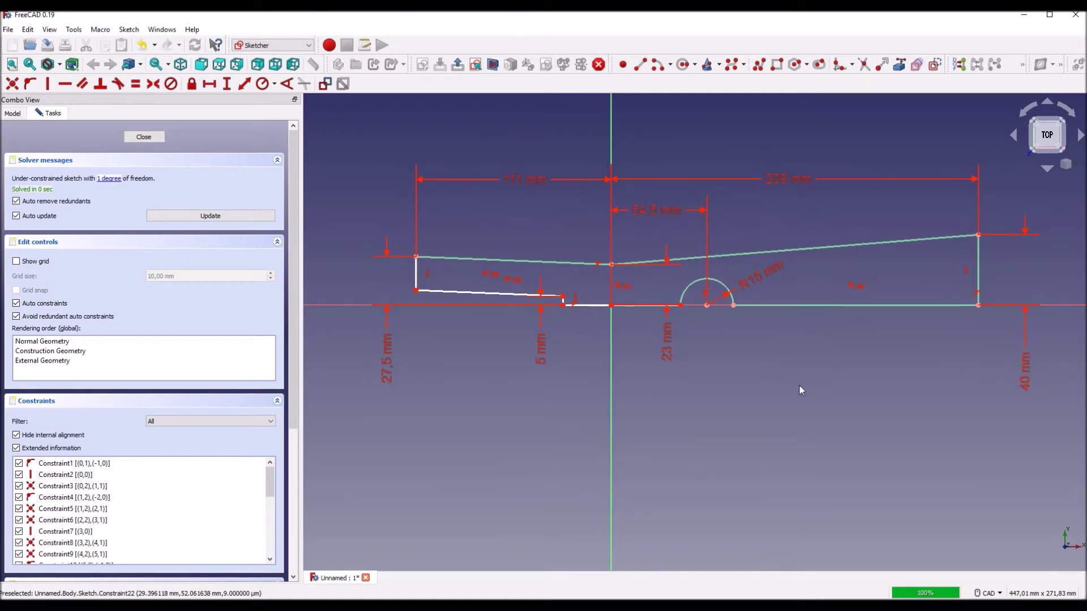
Close the sketch and pad the half-profile to a length of 3 mm
{"action": "left_click", "coordinate": [143, 137]}
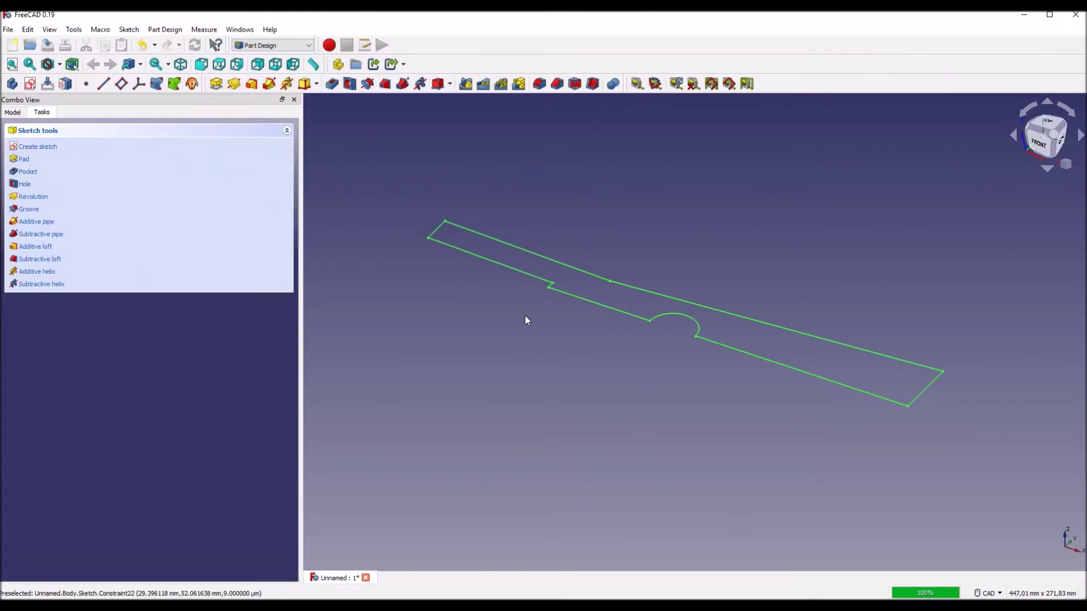
{"action": "left_click", "coordinate": [215, 83]}
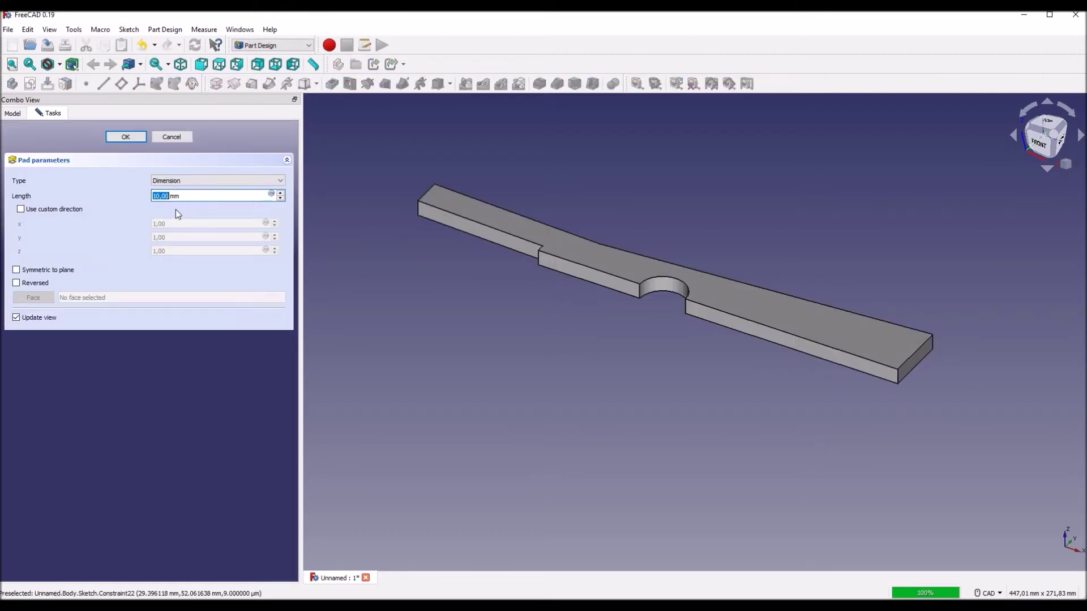
{"action": "type", "text": "3"}
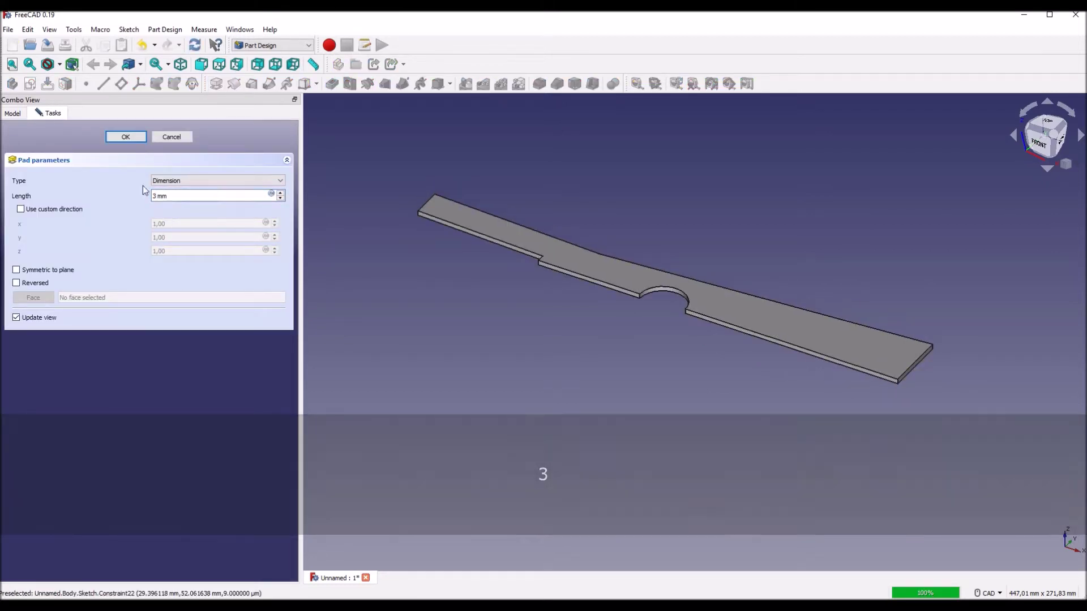
{"action": "left_click", "coordinate": [125, 137]}
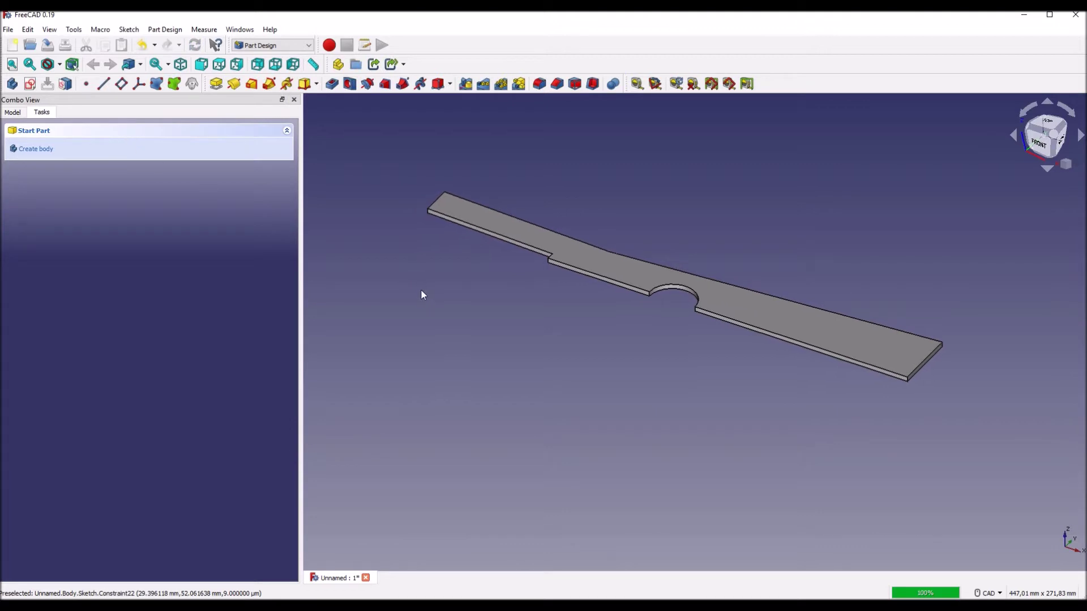
Mirror the pad about the Base XZ plane to complete the symmetric plate
{"action": "left_click", "coordinate": [77, 184]}
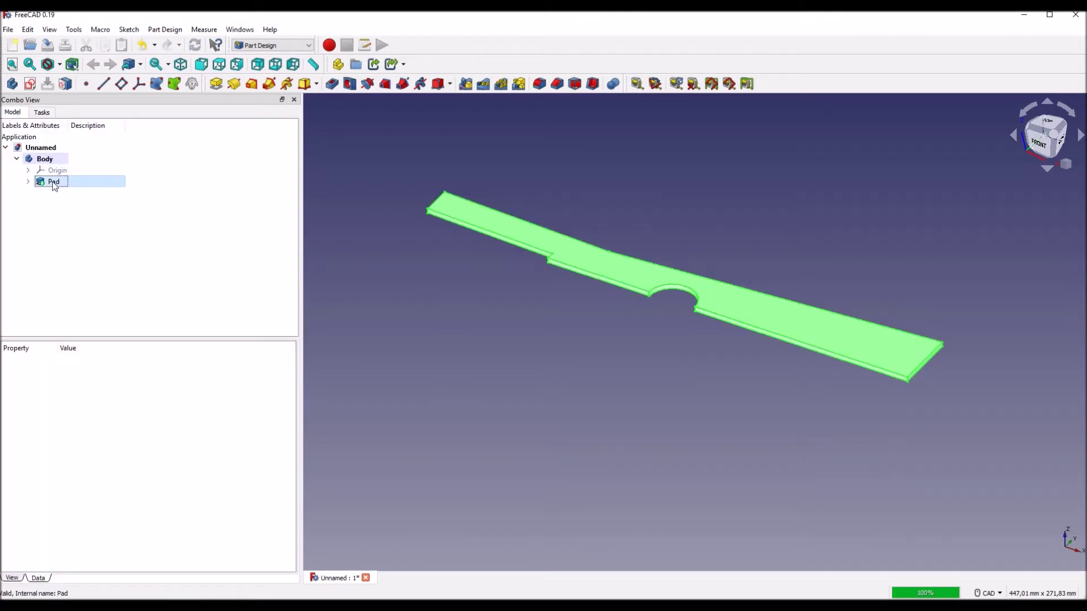
{"action": "middle_click_drag", "start_coordinate": [447, 282], "coordinate": [457, 283]}
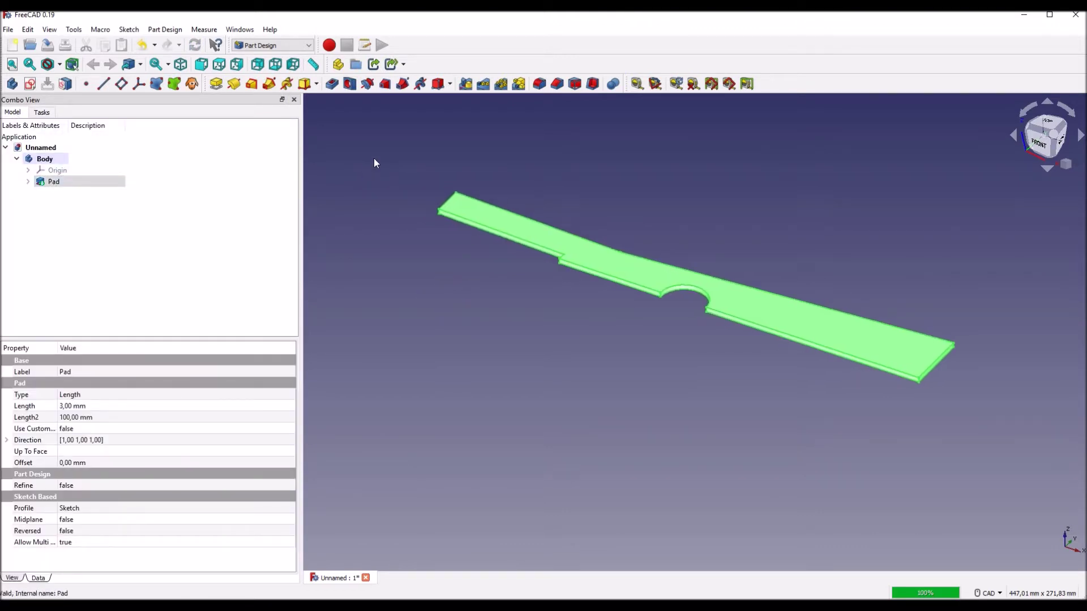
{"action": "left_click", "coordinate": [466, 84]}
{"action": "scroll", "coordinate": [459, 288], "scroll_direction": "down", "scroll_amount": 5}
{"action": "middle_click_drag", "start_coordinate": [461, 284], "coordinate": [529, 363]}
{"action": "scroll", "coordinate": [453, 223], "scroll_direction": "down", "scroll_amount": 1}
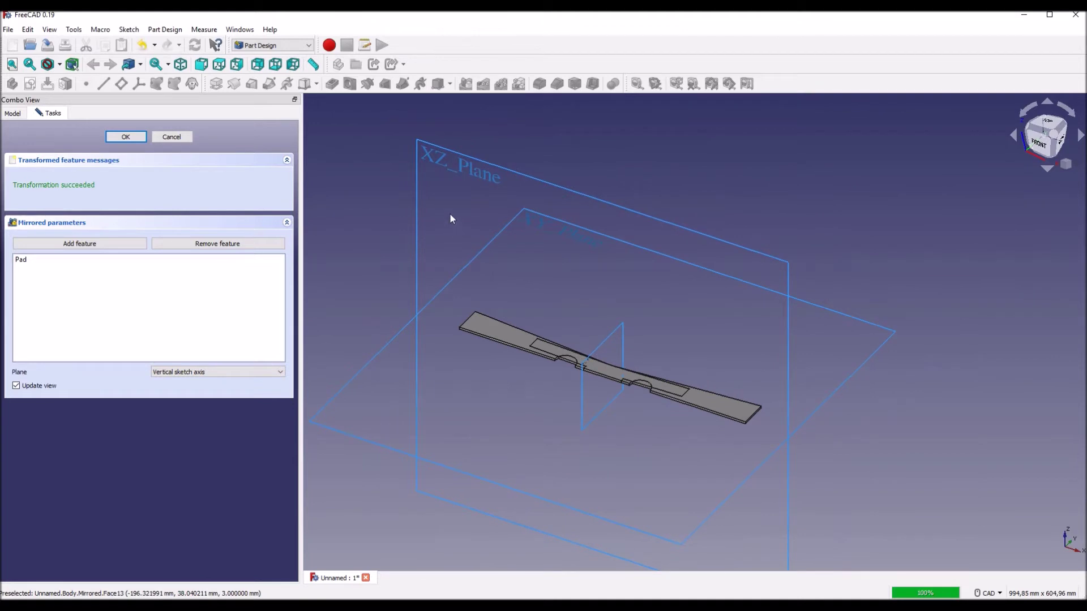
{"action": "left_click", "coordinate": [229, 374]}
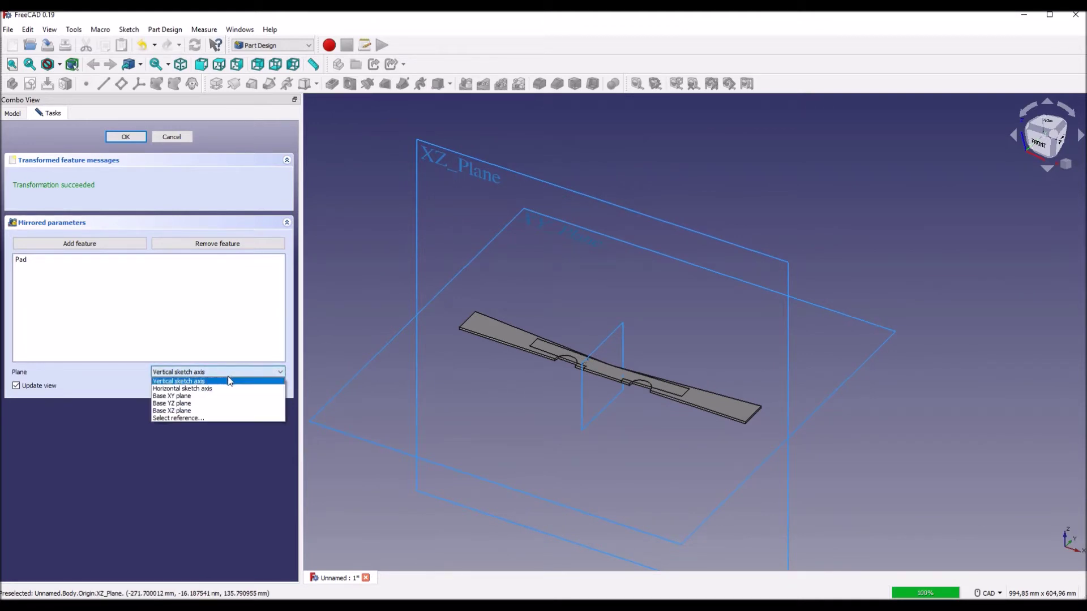
{"action": "left_click", "coordinate": [209, 410]}
{"action": "middle_click_drag", "start_coordinate": [388, 304], "coordinate": [396, 258]}
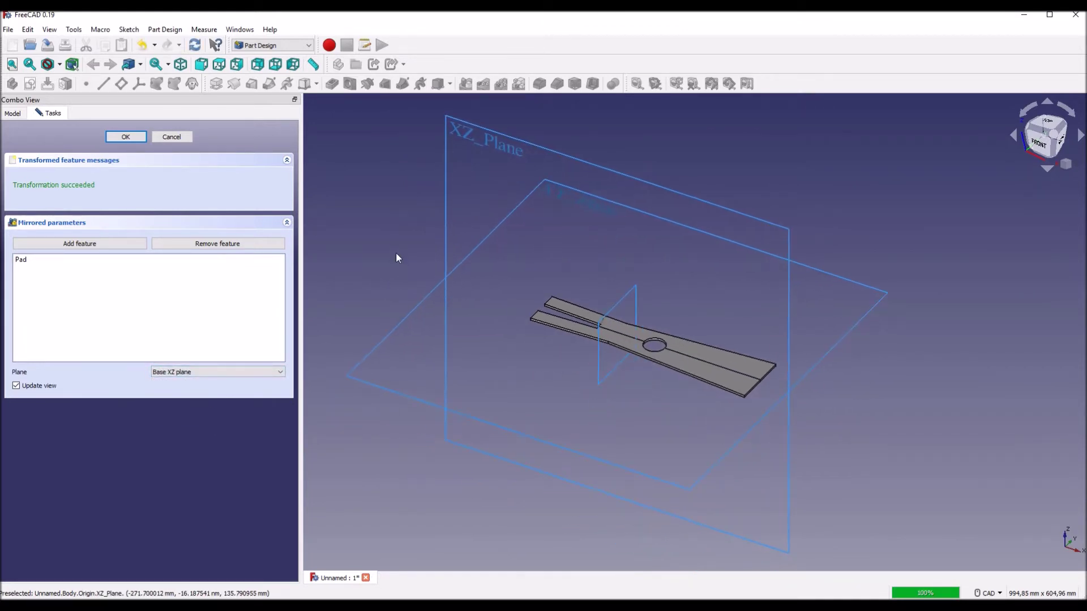
{"action": "left_click", "coordinate": [126, 137]}
Set the mirrored feature's Refine property to true
{"action": "left_click", "coordinate": [67, 194]}
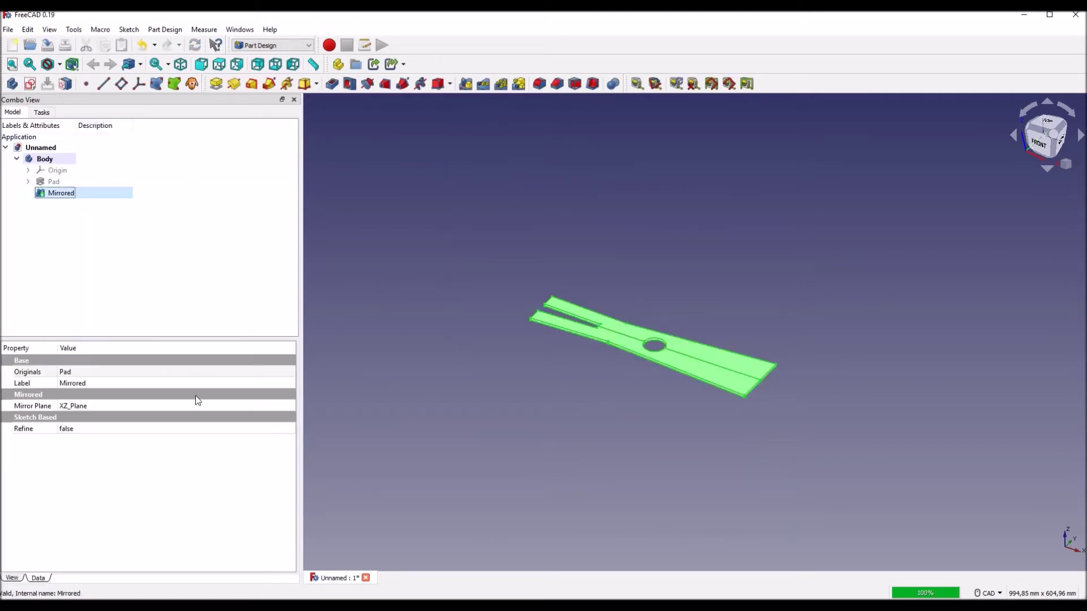
{"action": "left_click", "coordinate": [77, 432]}
{"action": "left_click", "coordinate": [78, 432]}
{"action": "left_click", "coordinate": [102, 451]}
{"action": "left_click", "coordinate": [497, 433]}
{"action": "scroll", "coordinate": [607, 411], "scroll_direction": "up", "scroll_amount": 5}
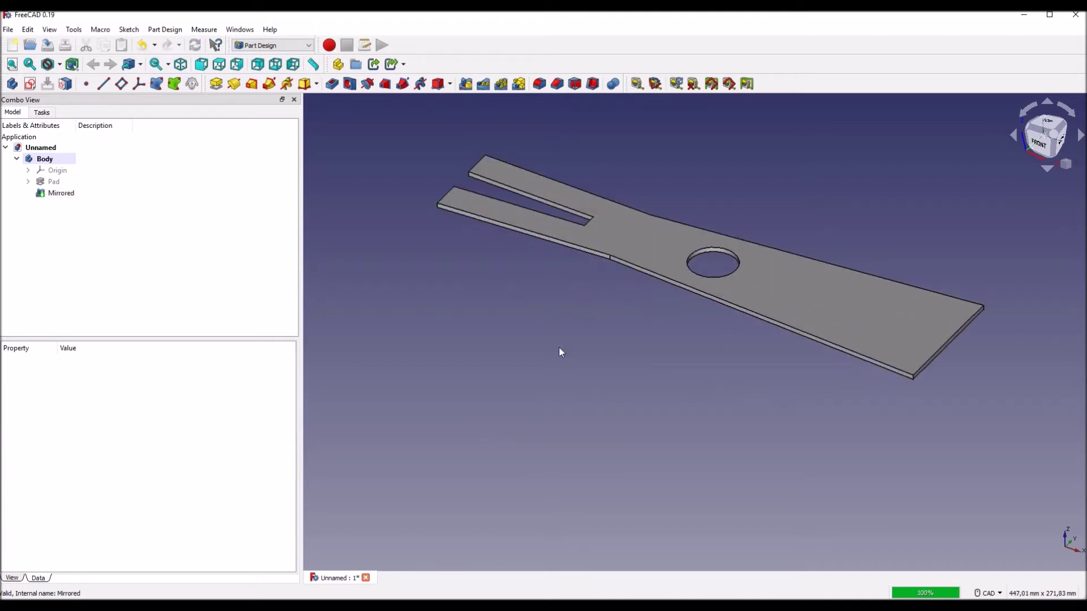
Create a sketch on the plate's top face and link the wide end's straight edge as external geometry
{"action": "scroll", "coordinate": [535, 401], "scroll_direction": "down", "scroll_amount": 3}
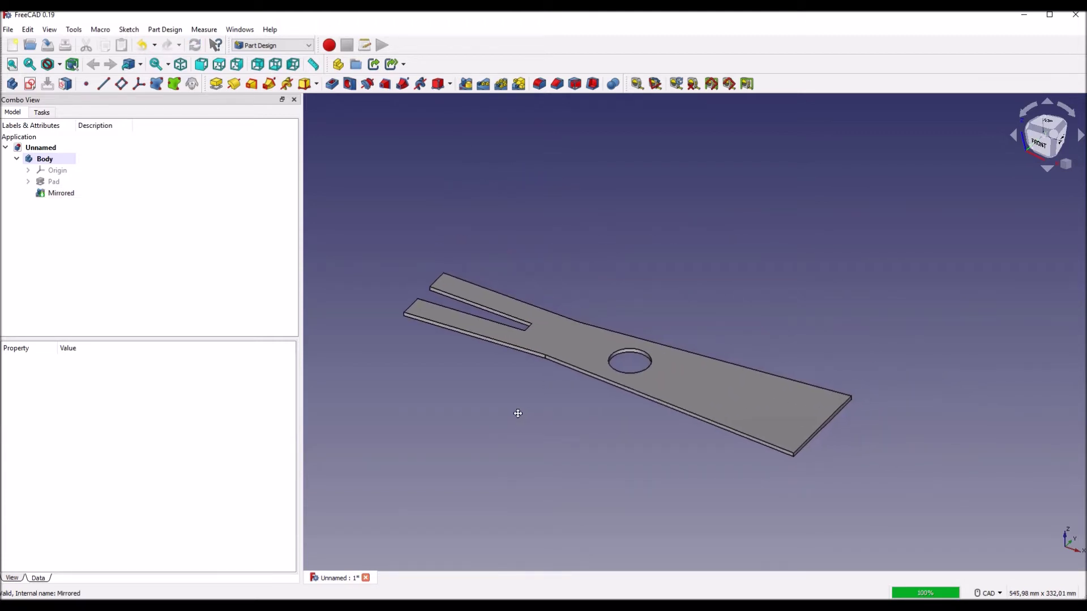
{"action": "middle_click_drag", "start_coordinate": [517, 413], "coordinate": [512, 403]}
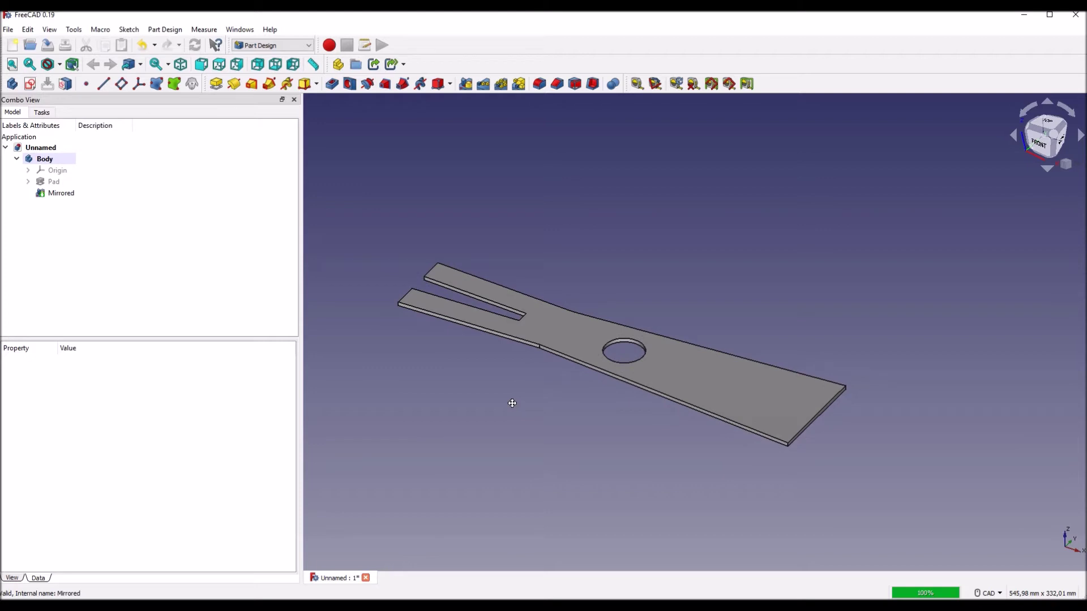
{"action": "middle_click_drag", "start_coordinate": [616, 455], "coordinate": [618, 439]}
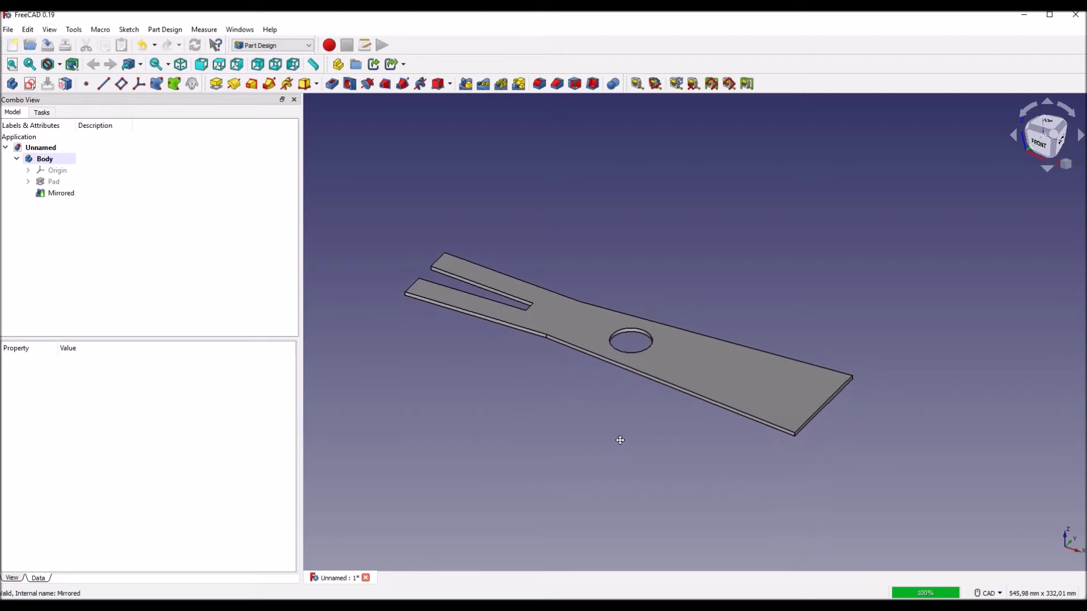
{"action": "left_click", "coordinate": [731, 389]}
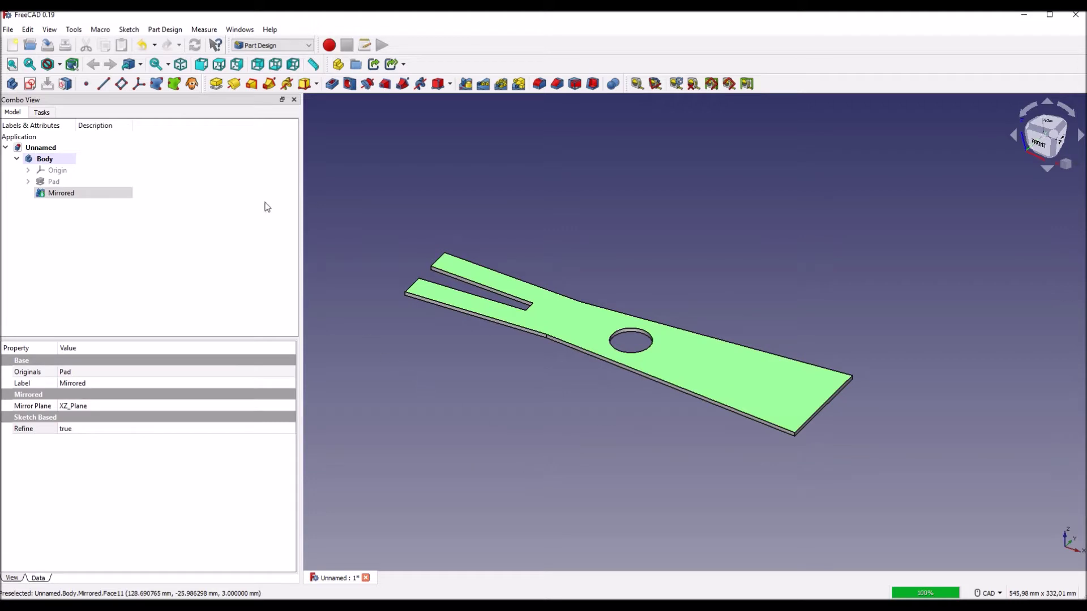
{"action": "left_click", "coordinate": [30, 83]}
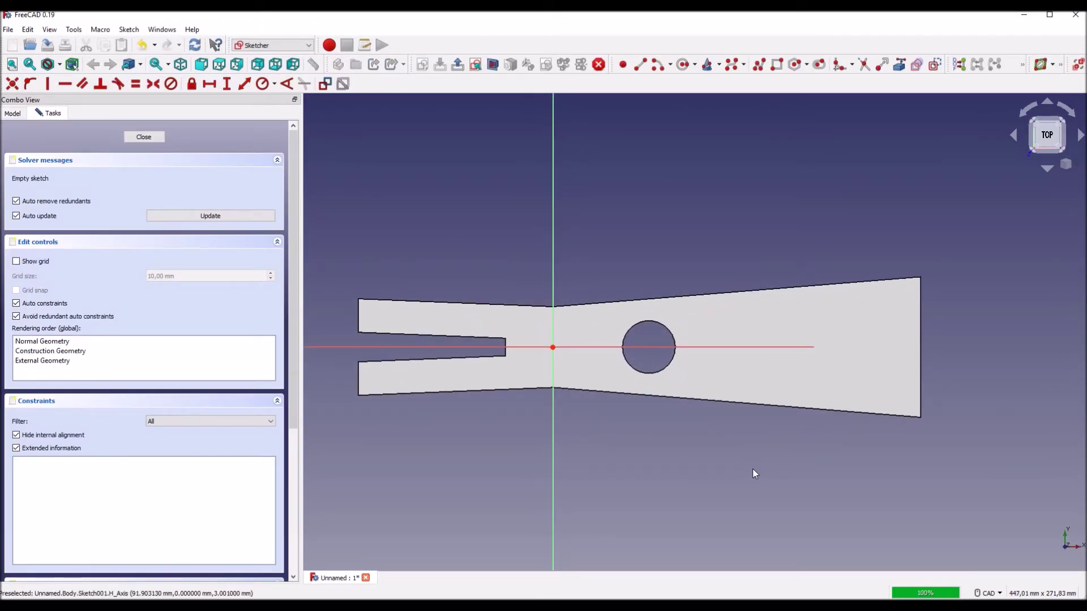
{"action": "left_click", "coordinate": [1040, 64]}
{"action": "left_click", "coordinate": [920, 365]}
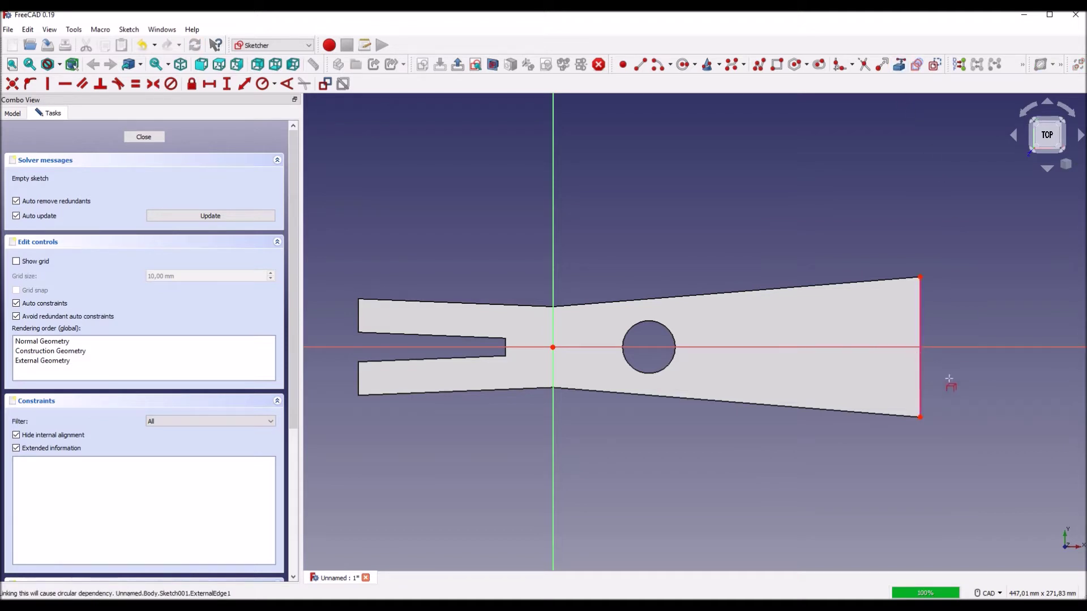
Draw a vertical line across the plate between the circular hole and the wide end, extending past both long edges
{"action": "key", "text": "g"}
{"action": "key", "text": "l"}
{"action": "left_click", "coordinate": [779, 185]}
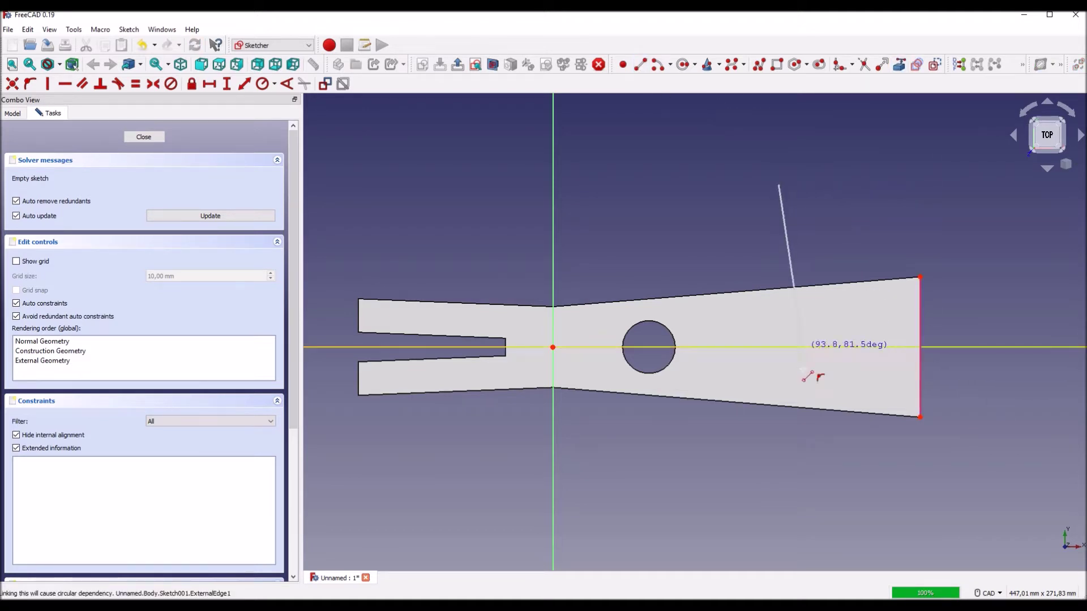
{"action": "left_click", "coordinate": [780, 458]}
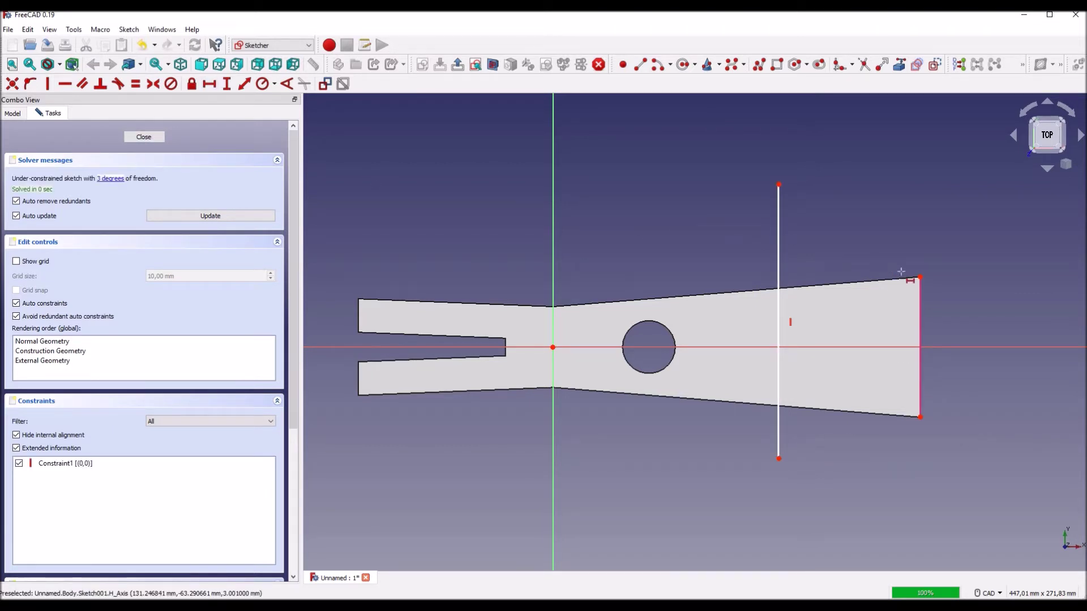
Constrain the line to a horizontal distance of 100 mm from the wide end's corner and close the sketch
{"action": "left_click", "coordinate": [920, 278]}
{"action": "left_click", "coordinate": [778, 184]}
{"action": "type", "text": "l"}
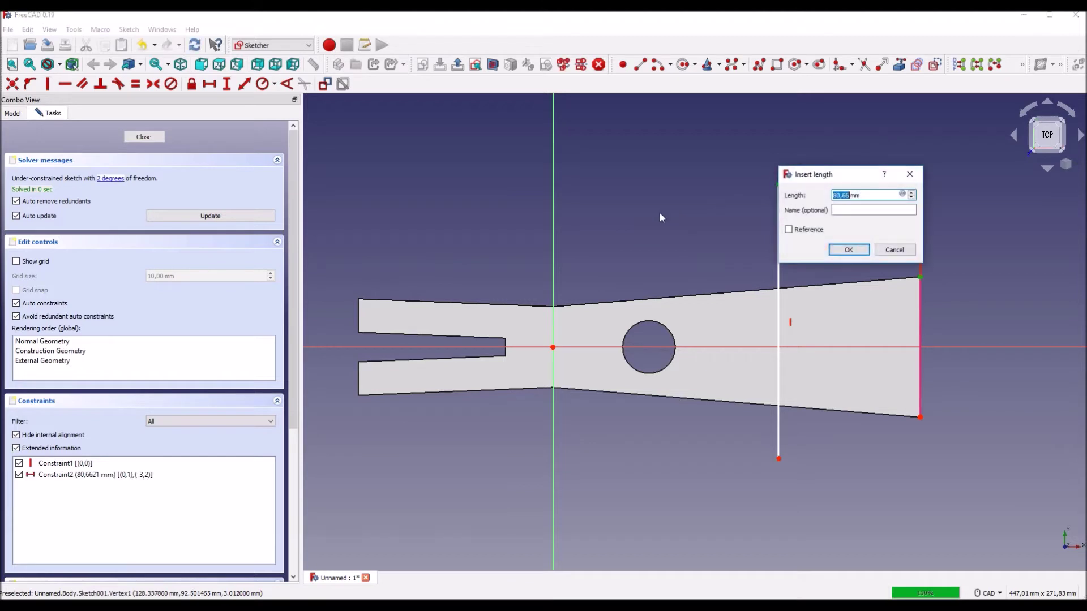
{"action": "type", "text": "100"}
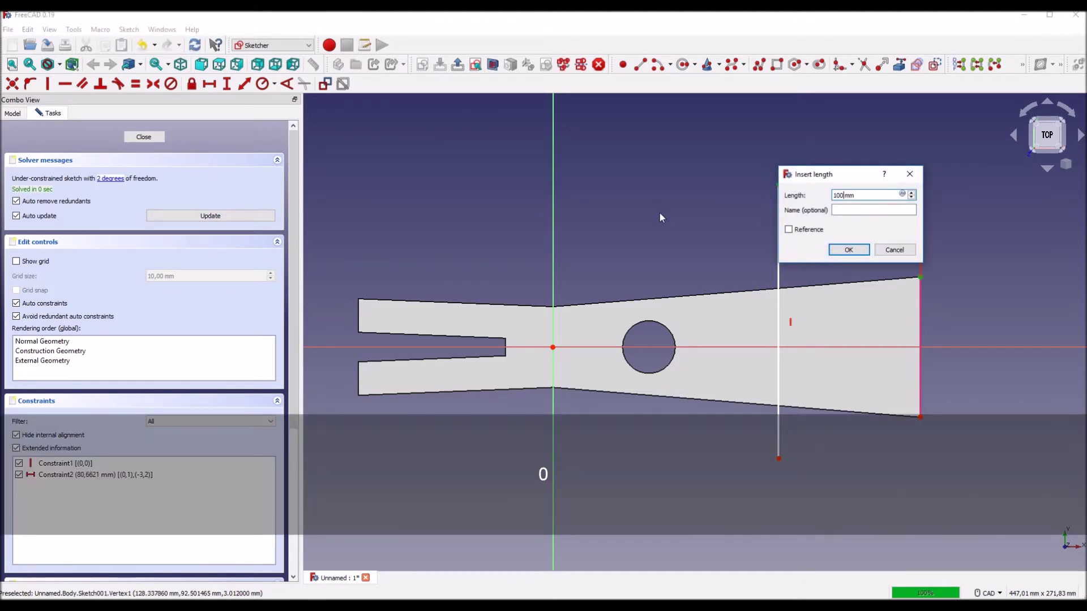
{"action": "key", "text": "Return"}
{"action": "left_click_drag", "start_coordinate": [815, 244], "coordinate": [828, 157]}
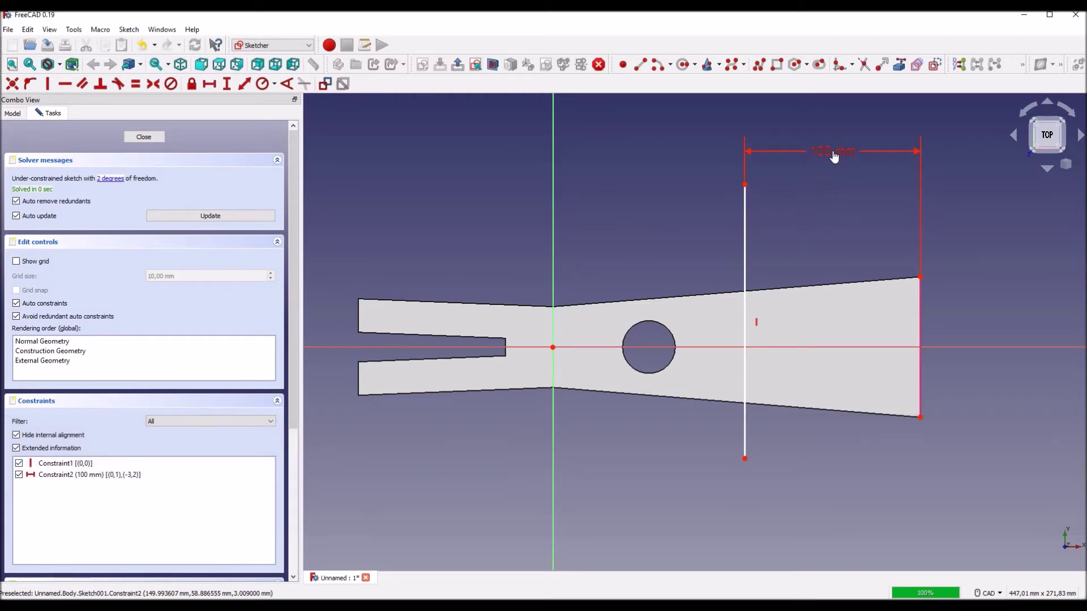
{"action": "scroll", "coordinate": [804, 468], "scroll_direction": "down", "scroll_amount": 1}
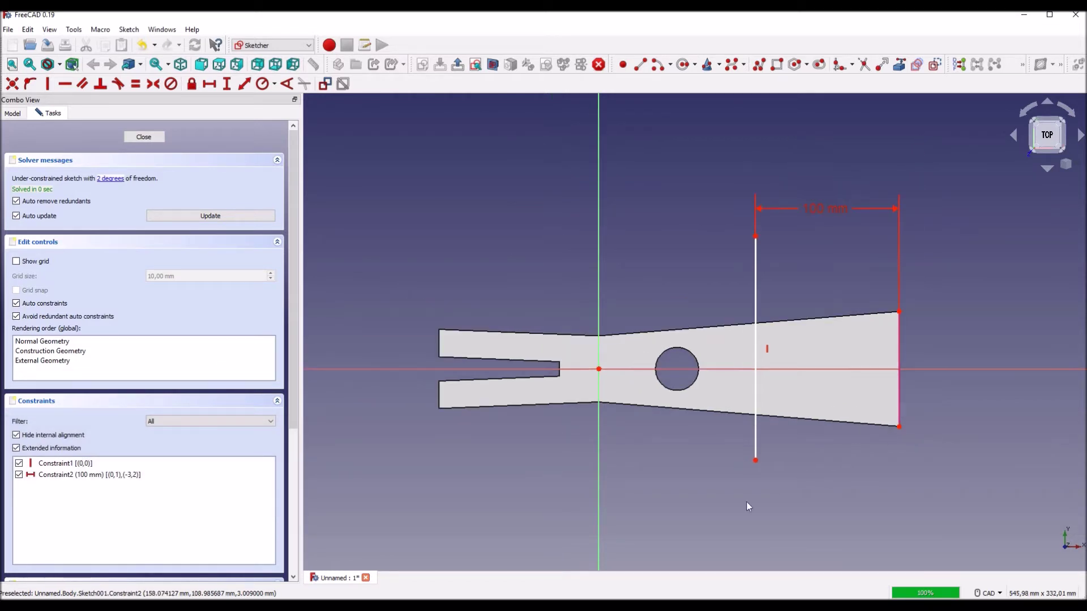
{"action": "middle_click_drag", "start_coordinate": [746, 501], "coordinate": [723, 480]}
{"action": "left_click", "coordinate": [144, 137]}
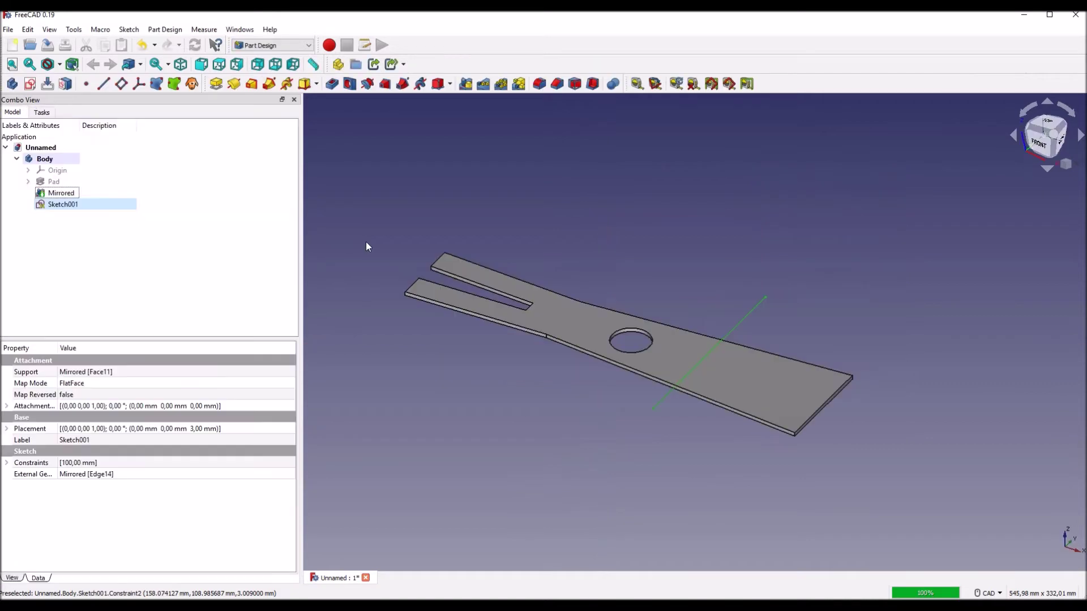
{"action": "middle_click_drag", "start_coordinate": [379, 249], "coordinate": [445, 239]}
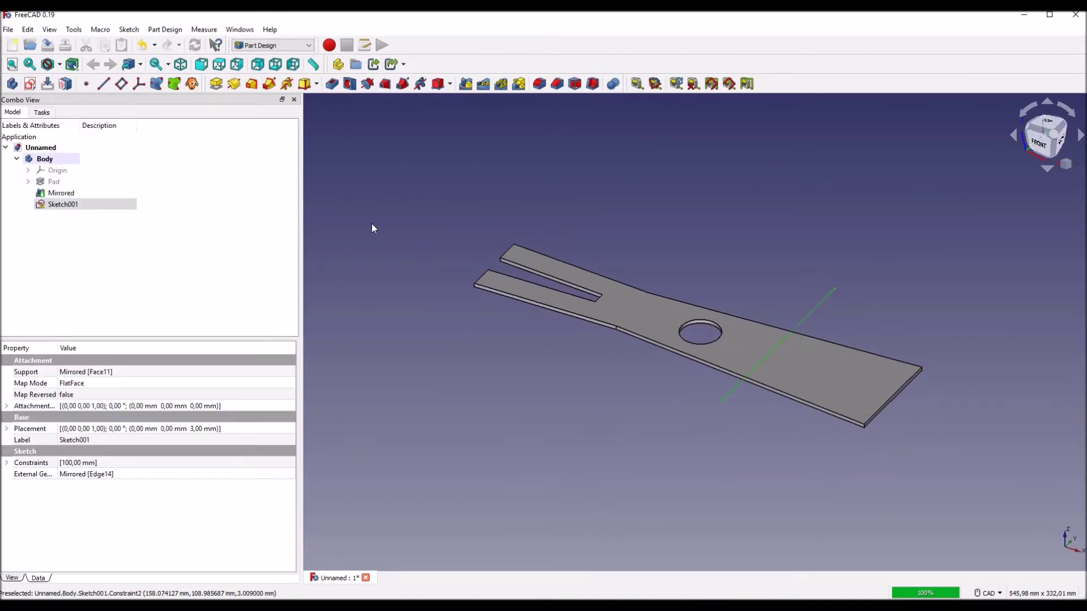
Check the Addon Manager's workbench list for the sheetmetal add-on
{"action": "left_click", "coordinate": [72, 34]}
{"action": "left_click", "coordinate": [115, 196]}
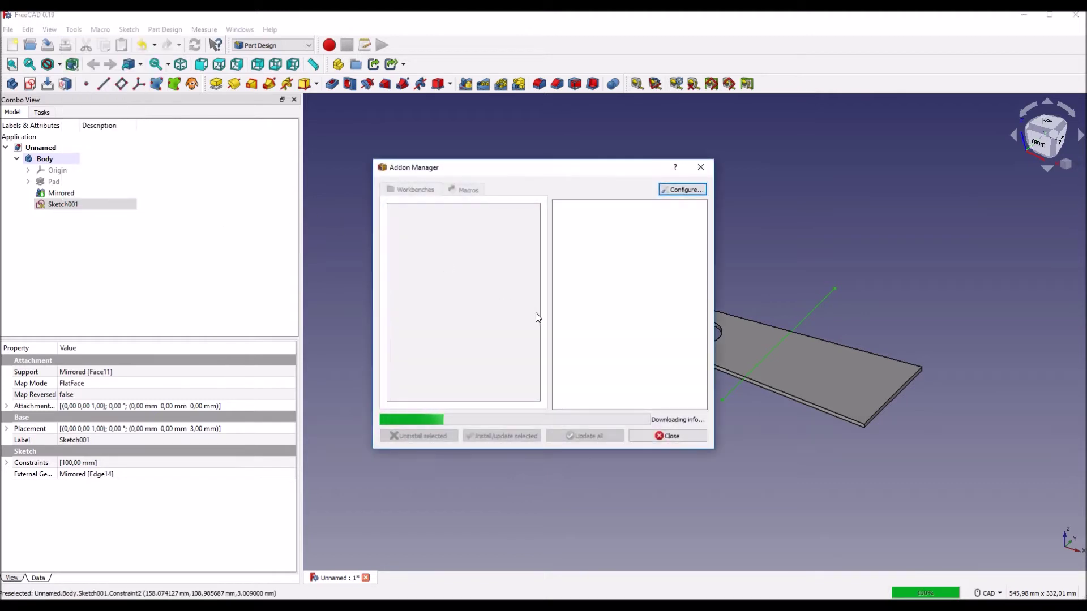
{"action": "scroll", "coordinate": [496, 314], "scroll_direction": "down", "scroll_amount": 10}
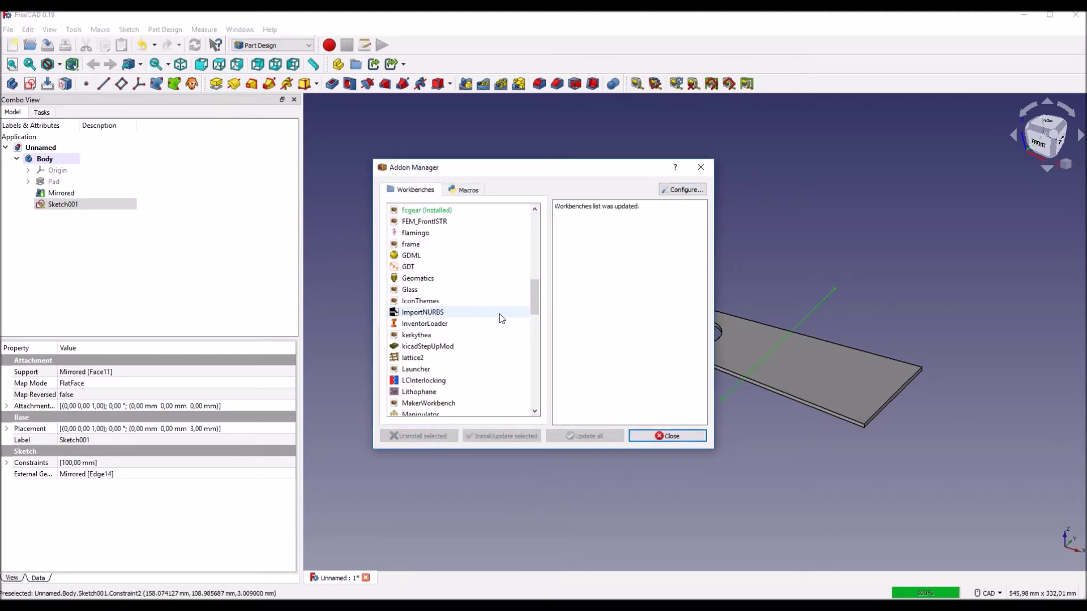
{"action": "scroll", "coordinate": [500, 313], "scroll_direction": "down", "scroll_amount": 13}
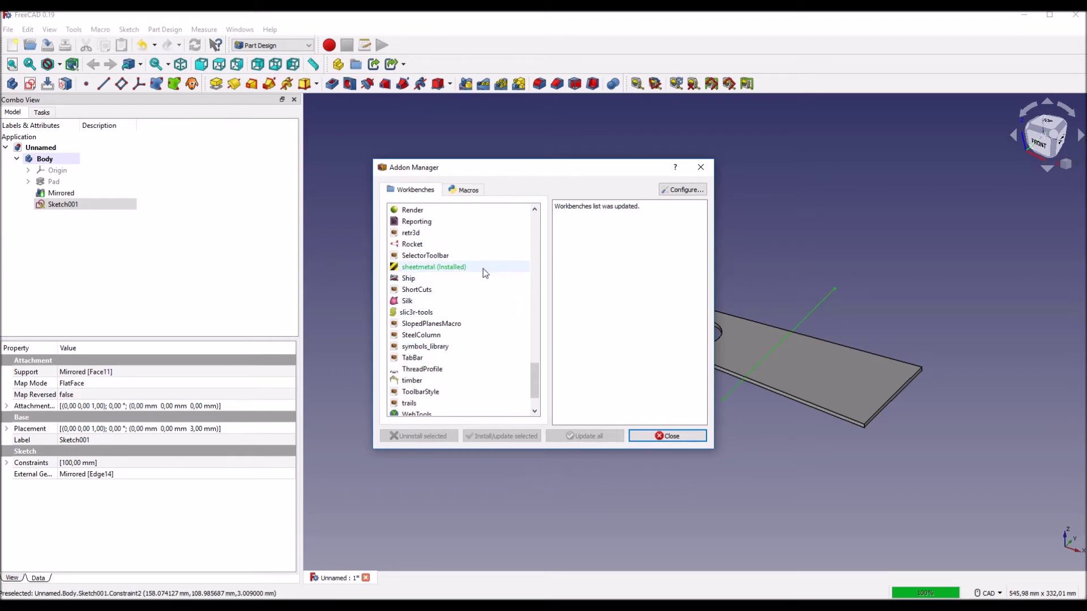
{"action": "left_click", "coordinate": [701, 167]}
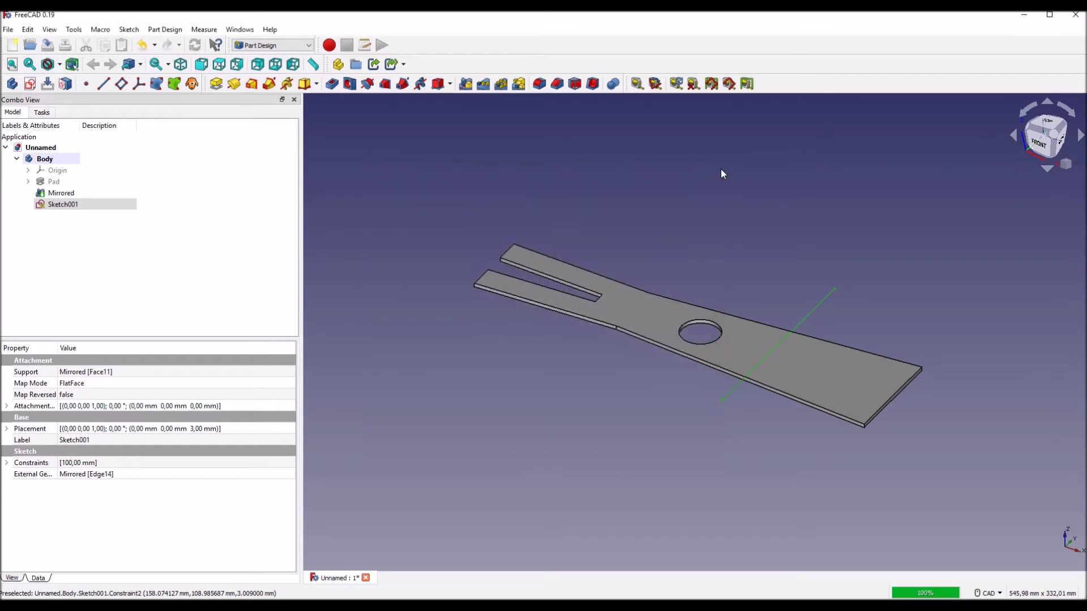
Switch to the Sheet Metal workbench and fold the plate's top face along the sketched bend line
{"action": "left_click", "coordinate": [292, 46]}
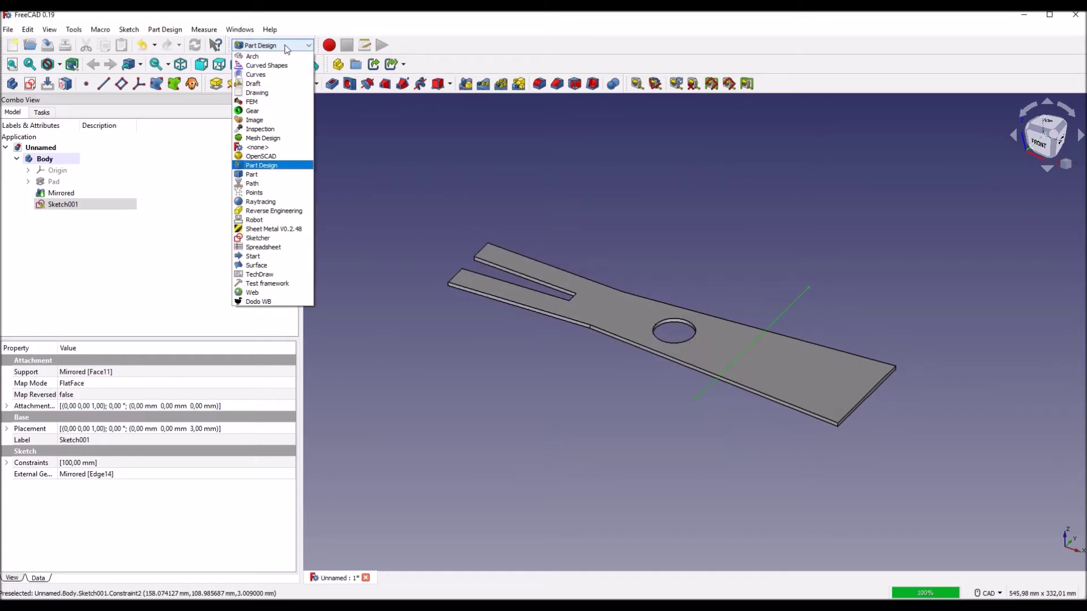
{"action": "left_click", "coordinate": [276, 229]}
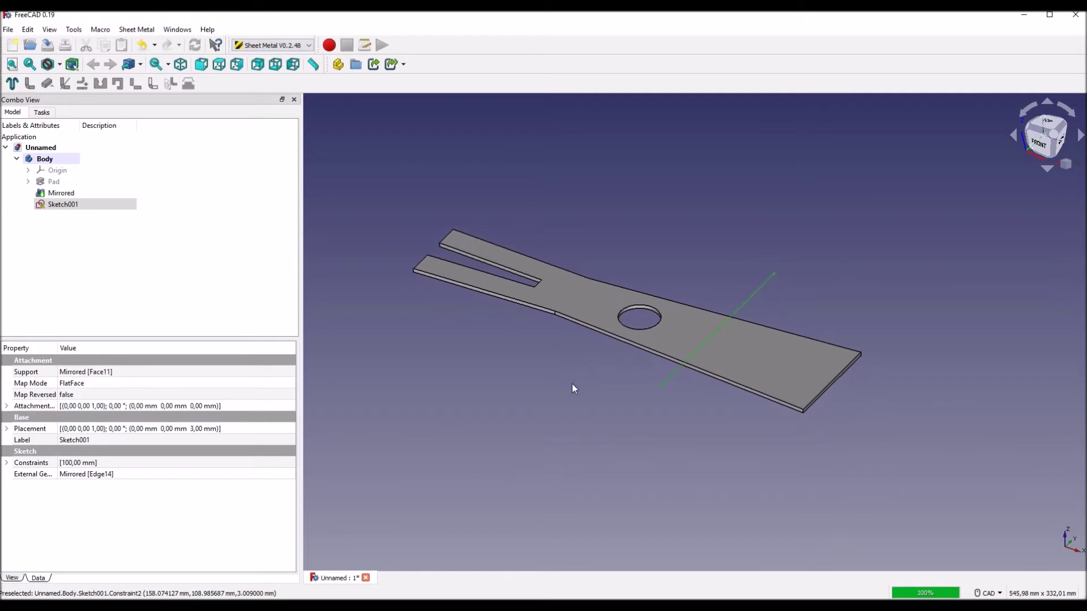
{"action": "left_click", "coordinate": [759, 369]}
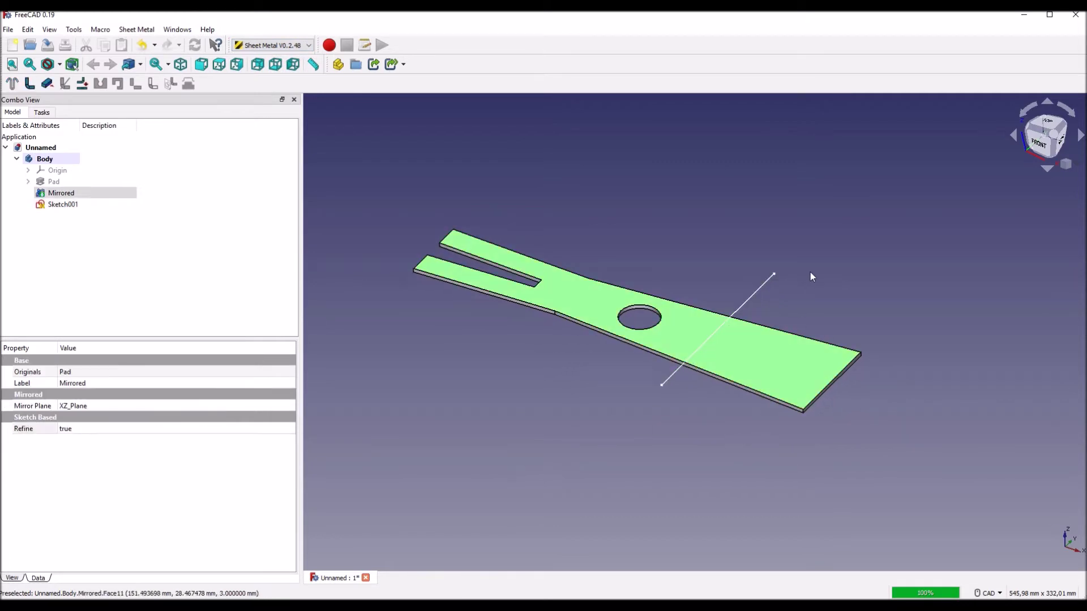
{"action": "left_click", "coordinate": [758, 291], "text": "ctrl"}
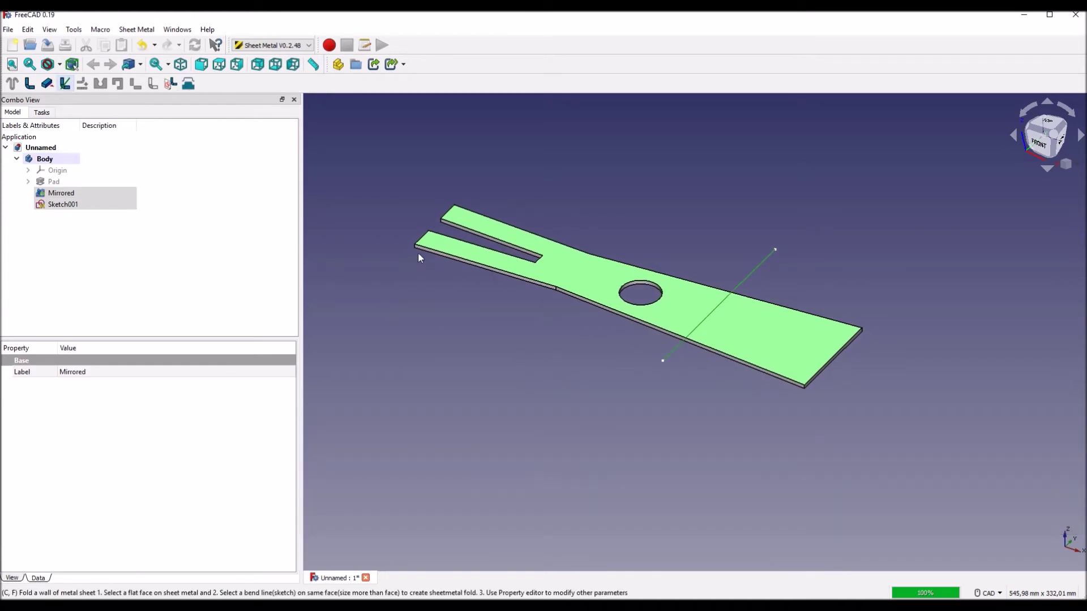
{"action": "scroll", "coordinate": [467, 253], "scroll_direction": "down", "scroll_amount": 2}
{"action": "middle_click_drag", "start_coordinate": [496, 241], "coordinate": [487, 346]}
{"action": "scroll", "coordinate": [440, 351], "scroll_direction": "up", "scroll_amount": 1}
Set the fold's bend angle to 100°
{"action": "left_click", "coordinate": [54, 204]}
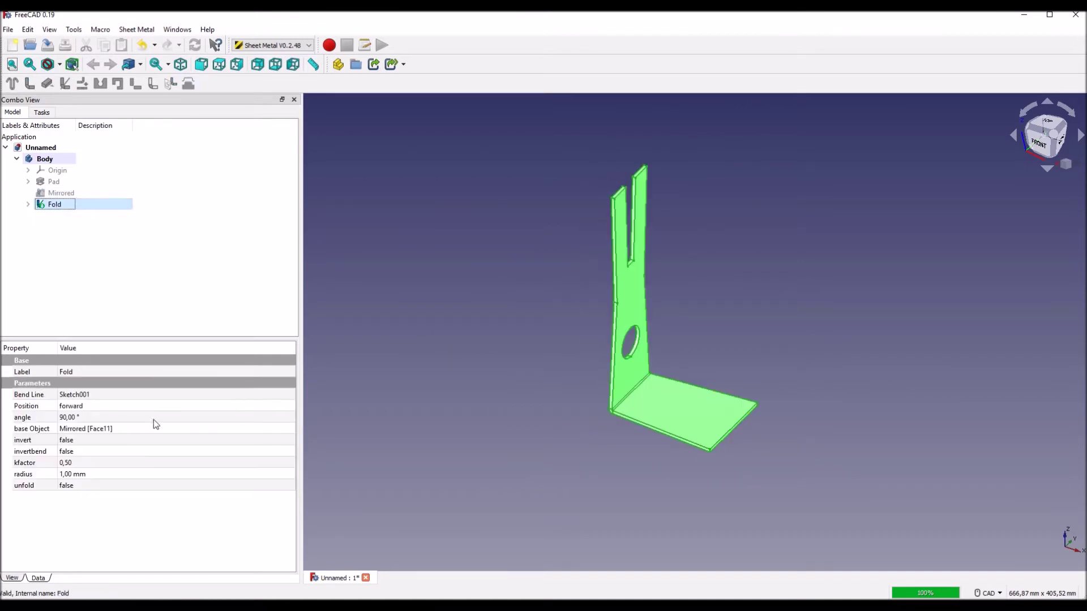
{"action": "left_click", "coordinate": [70, 419]}
{"action": "type", "text": "1"}
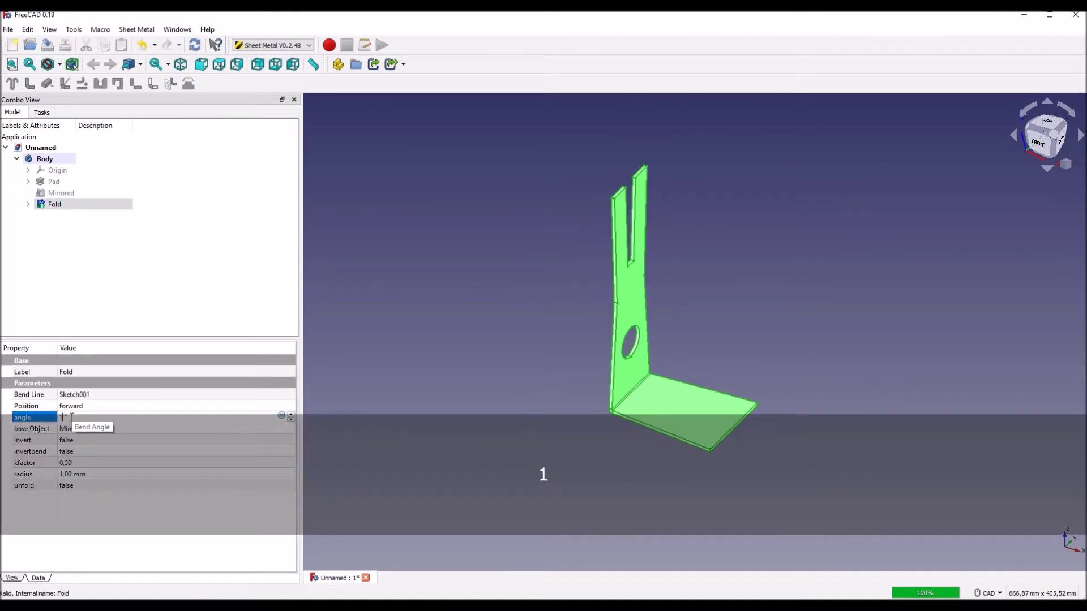
{"action": "type", "text": "00"}
{"action": "key", "text": "Return"}
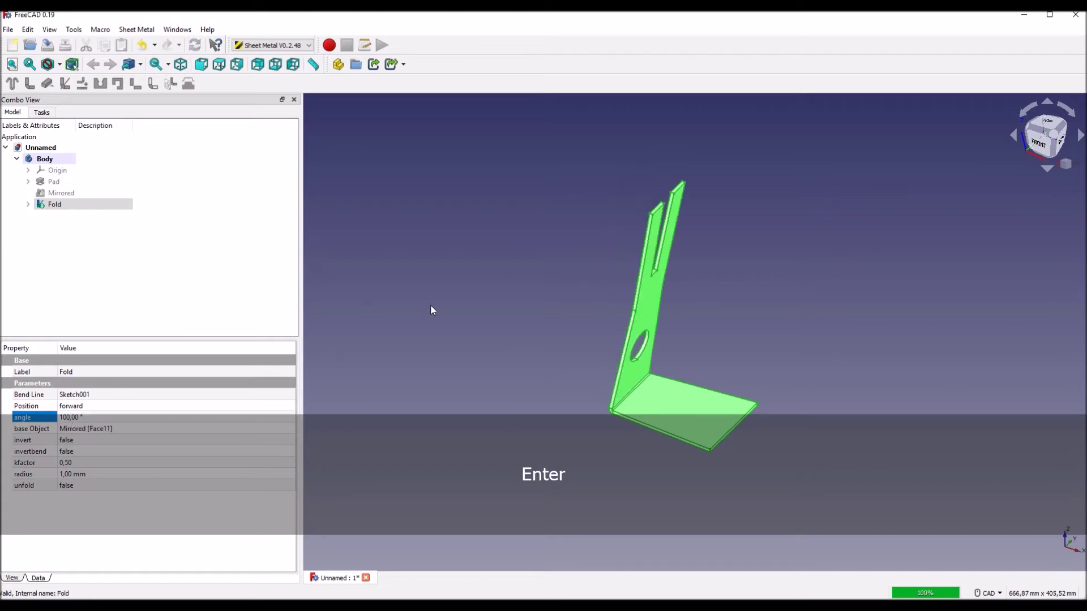
{"action": "middle_click_drag", "start_coordinate": [418, 318], "coordinate": [388, 308]}
{"action": "mouse_move", "coordinate": [676, 338]}
{"action": "middle_mouse_down"}
{"action": "mouse_move", "coordinate": [595, 298]}
{"action": "mouse_move", "coordinate": [660, 348]}
{"action": "middle_mouse_up"}
{"action": "scroll", "coordinate": [660, 348], "scroll_direction": "up", "scroll_amount": 1}
{"action": "left_click", "coordinate": [656, 348]}
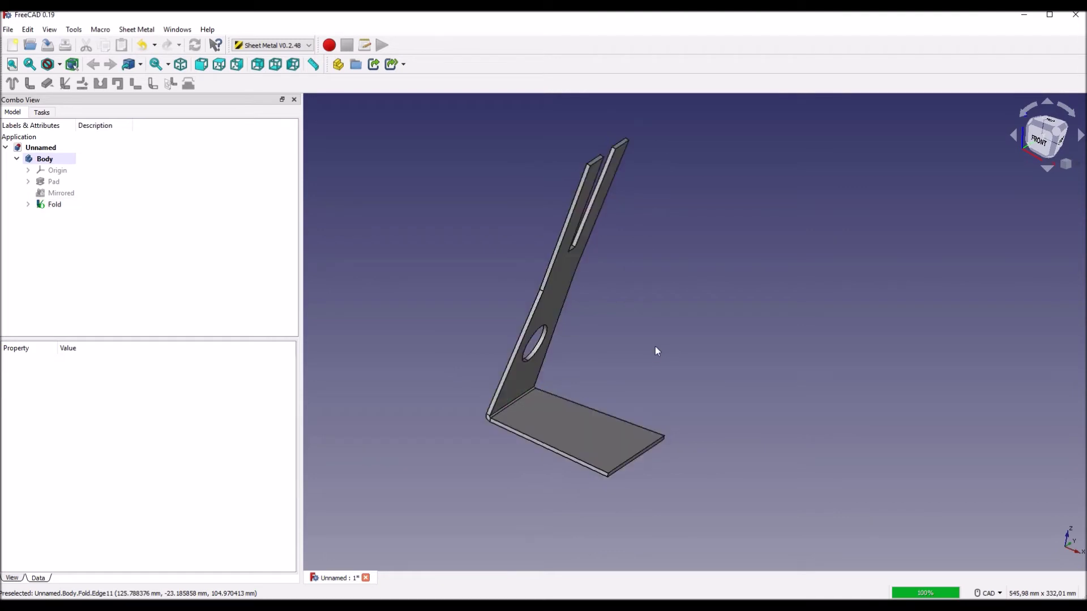
{"action": "middle_click_drag", "start_coordinate": [653, 346], "coordinate": [661, 345]}
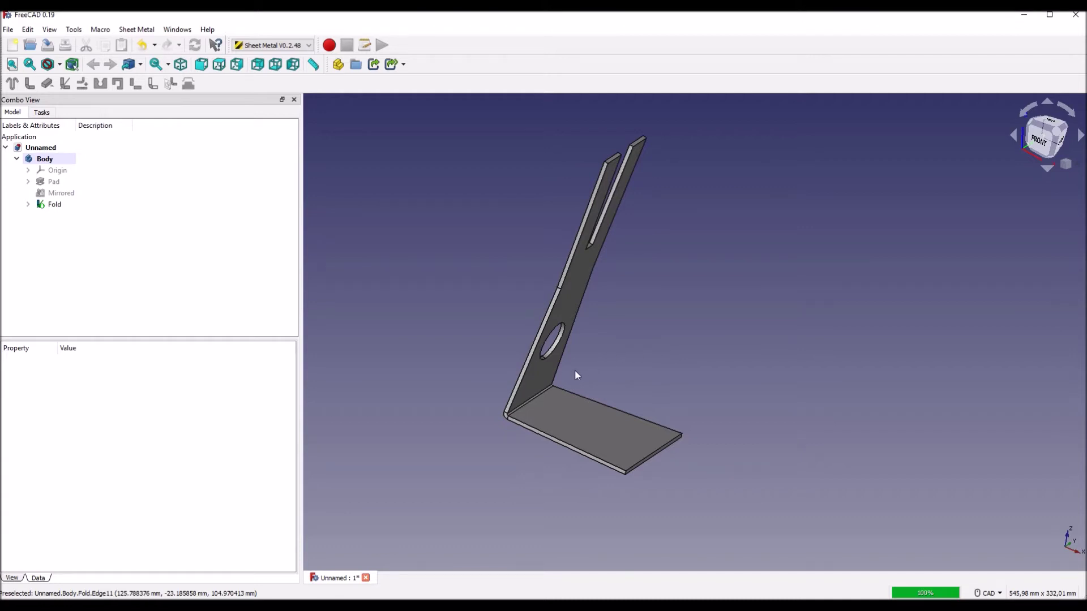
Switch to the Part Design workbench and create a sketch on the folded upright's inner face
{"action": "left_click", "coordinate": [566, 317]}
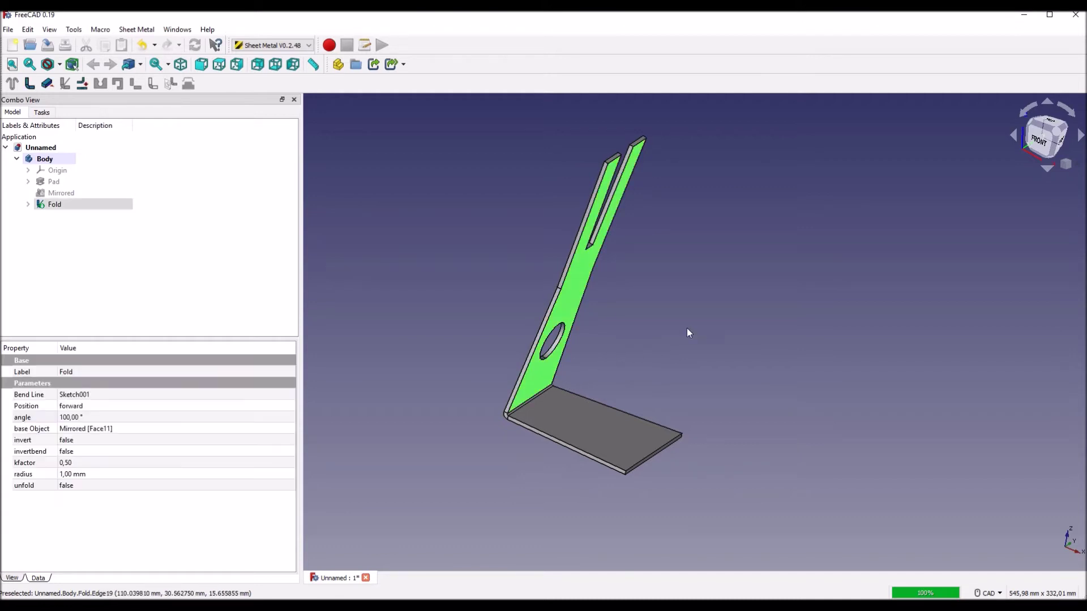
{"action": "left_click", "coordinate": [277, 46]}
{"action": "left_click", "coordinate": [272, 165]}
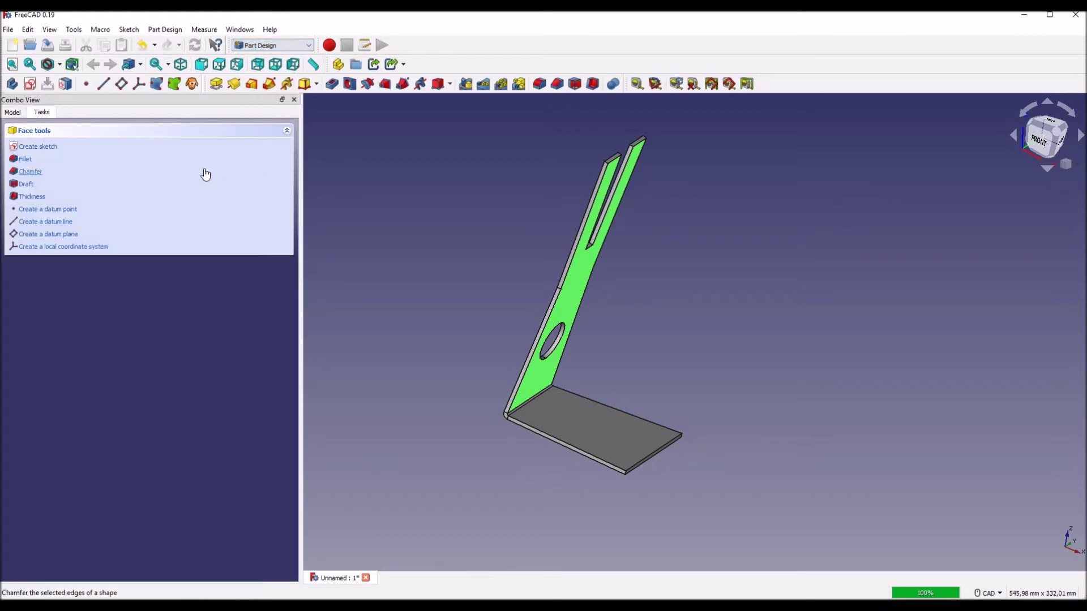
{"action": "left_click", "coordinate": [29, 83]}
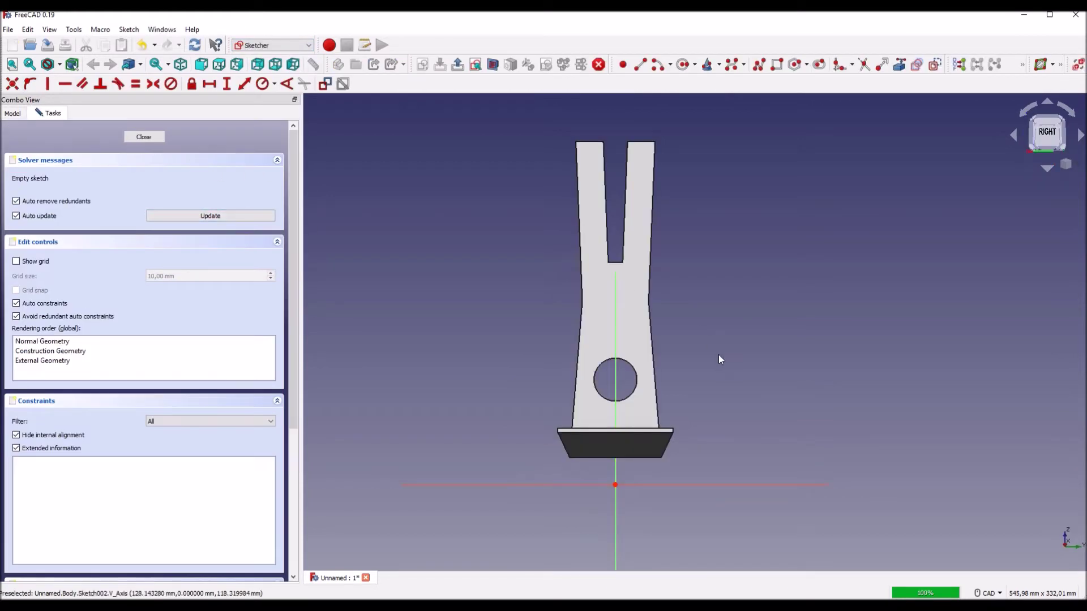
Draw a horizontal line across the upright between the circular hole and the slot, extending past both side edges
{"action": "left_click", "coordinate": [642, 68]}
{"action": "left_click", "coordinate": [528, 312]}
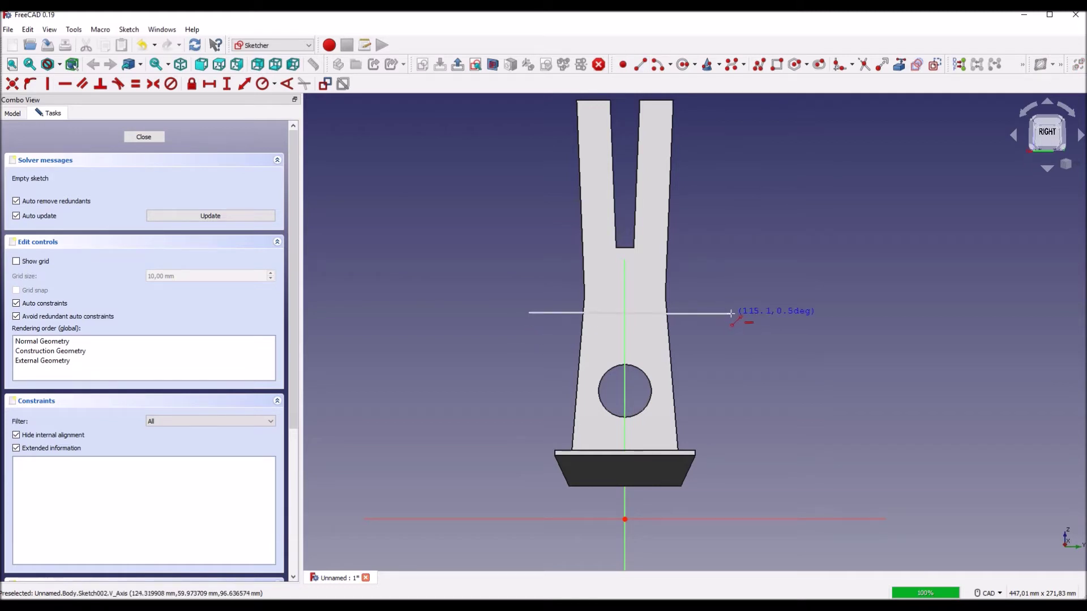
{"action": "left_click", "coordinate": [722, 312]}
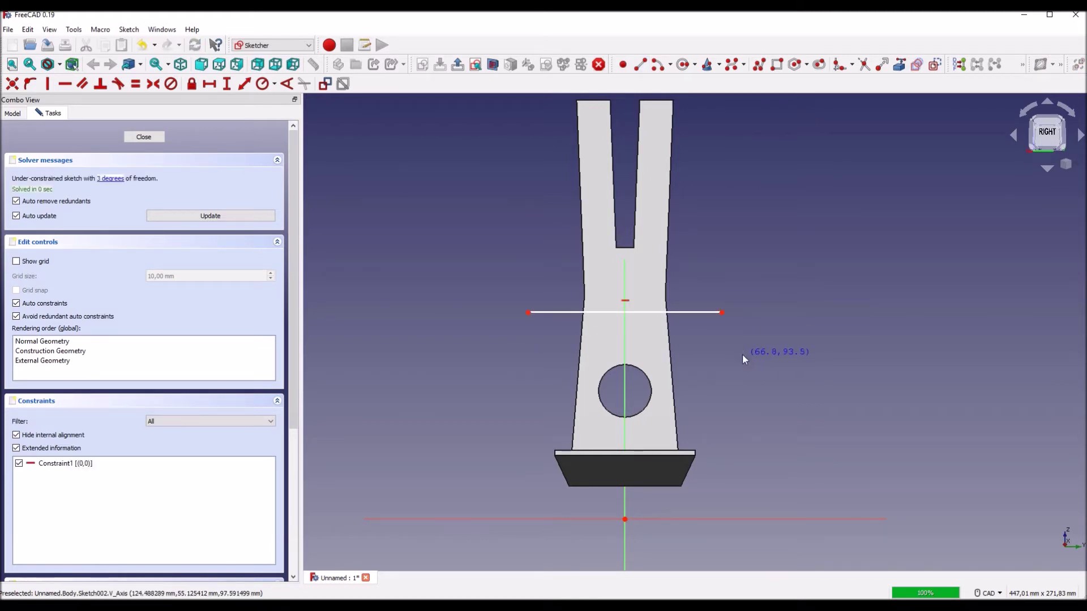
Link the upright's lower edge at the bend as external geometry in the sketch
{"action": "mouse_move", "coordinate": [512, 380]}
{"action": "middle_mouse_down"}
{"action": "mouse_move", "coordinate": [625, 378]}
{"action": "mouse_move", "coordinate": [734, 342]}
{"action": "mouse_move", "coordinate": [669, 241]}
{"action": "mouse_move", "coordinate": [701, 286]}
{"action": "middle_mouse_up"}
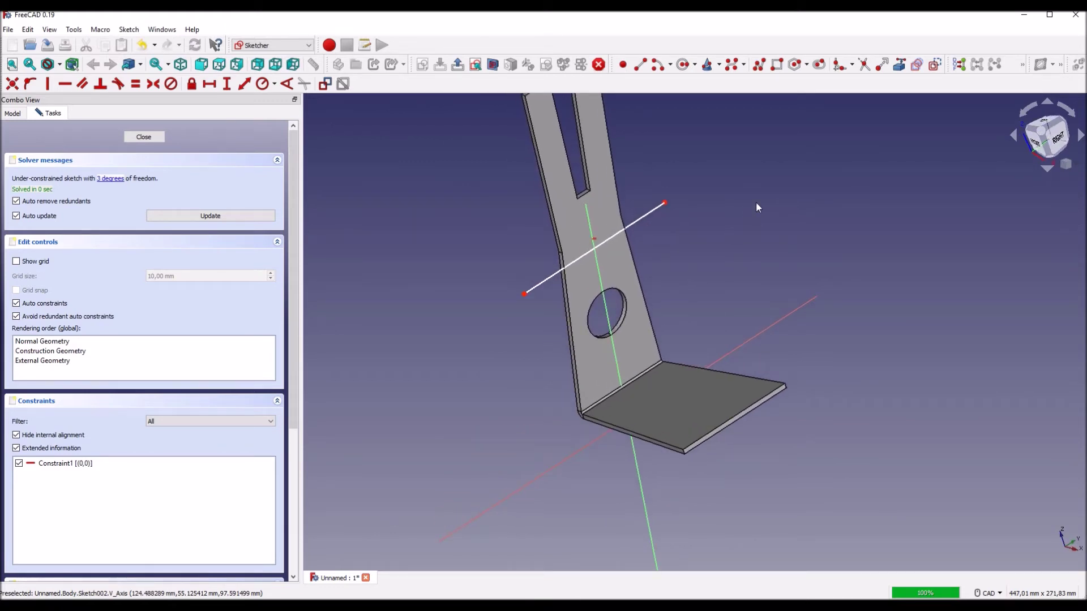
{"action": "scroll", "coordinate": [574, 395], "scroll_direction": "up", "scroll_amount": 3}
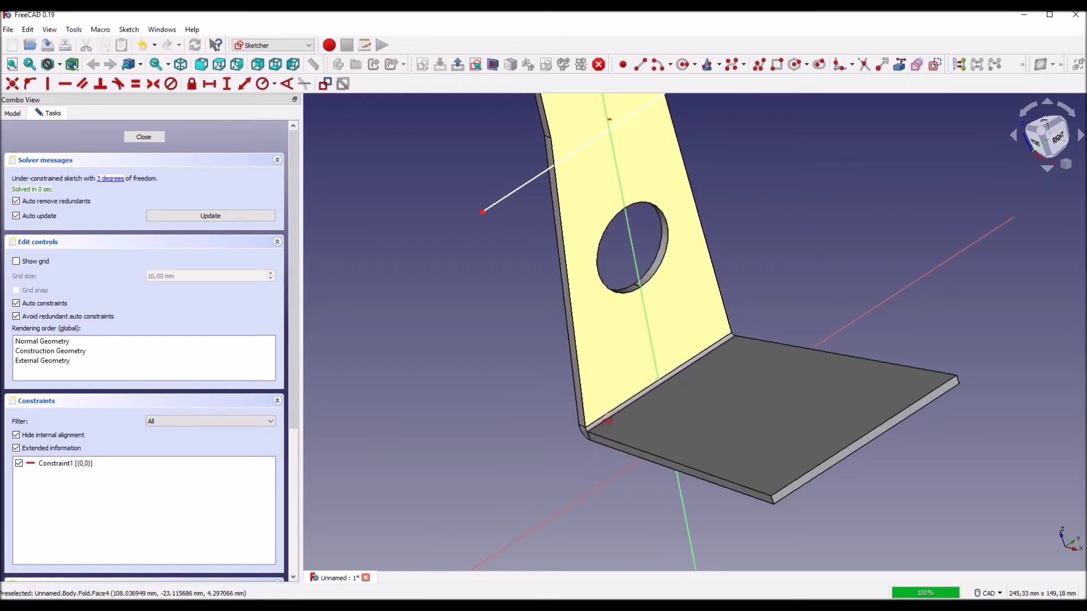
{"action": "scroll", "coordinate": [605, 420], "scroll_direction": "up", "scroll_amount": 2}
{"action": "scroll", "coordinate": [614, 416], "scroll_direction": "down", "scroll_amount": 5}
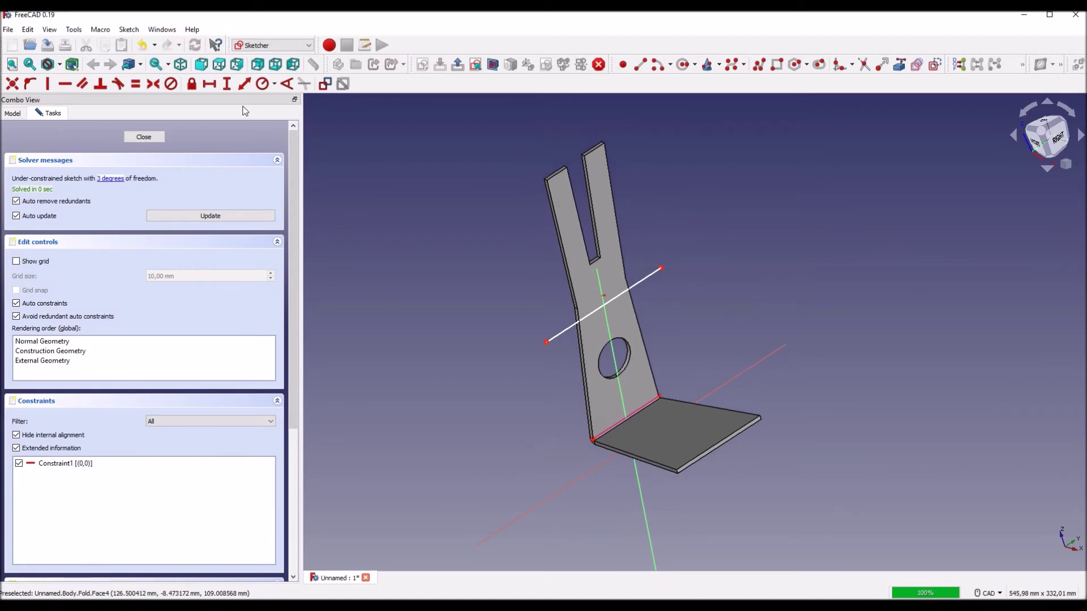
Constrain the line's end to a vertical distance of 109 mm from the linked edge's endpoint and close the sketch
{"action": "left_click", "coordinate": [226, 84]}
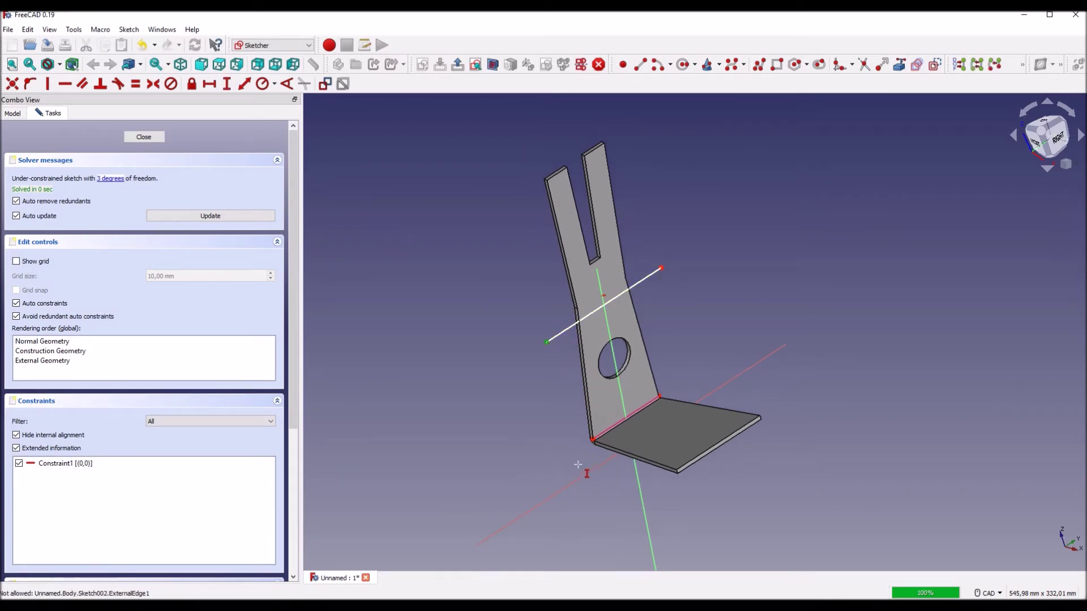
{"action": "scroll", "coordinate": [577, 464], "scroll_direction": "up", "scroll_amount": 2}
{"action": "left_click", "coordinate": [598, 427]}
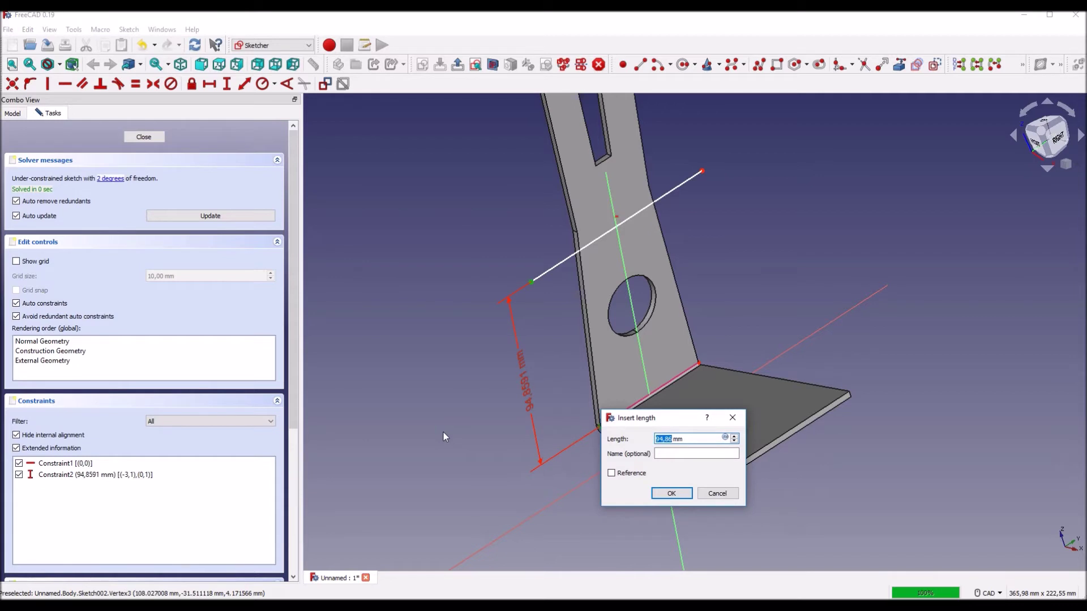
{"action": "type", "text": "109"}
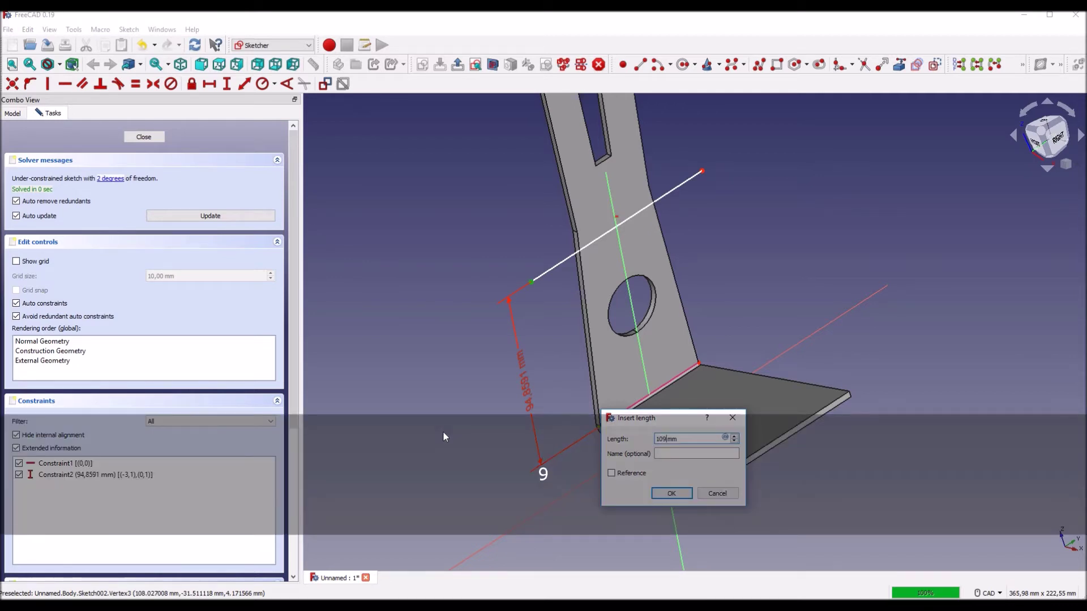
{"action": "key", "text": "Return"}
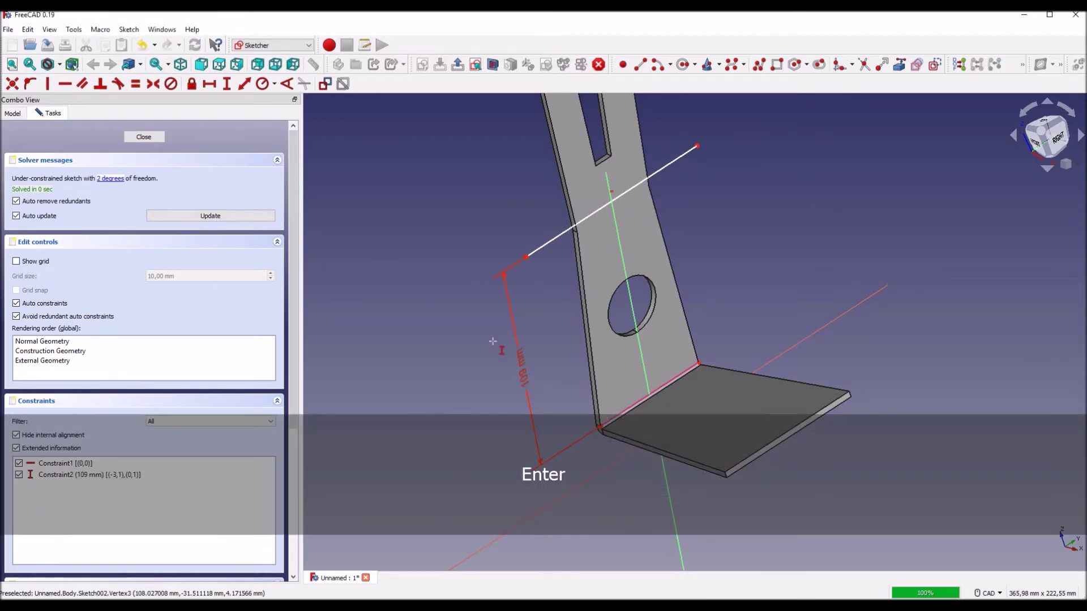
{"action": "scroll", "coordinate": [491, 344], "scroll_direction": "down", "scroll_amount": 2}
{"action": "middle_click_drag", "start_coordinate": [486, 346], "coordinate": [534, 346]}
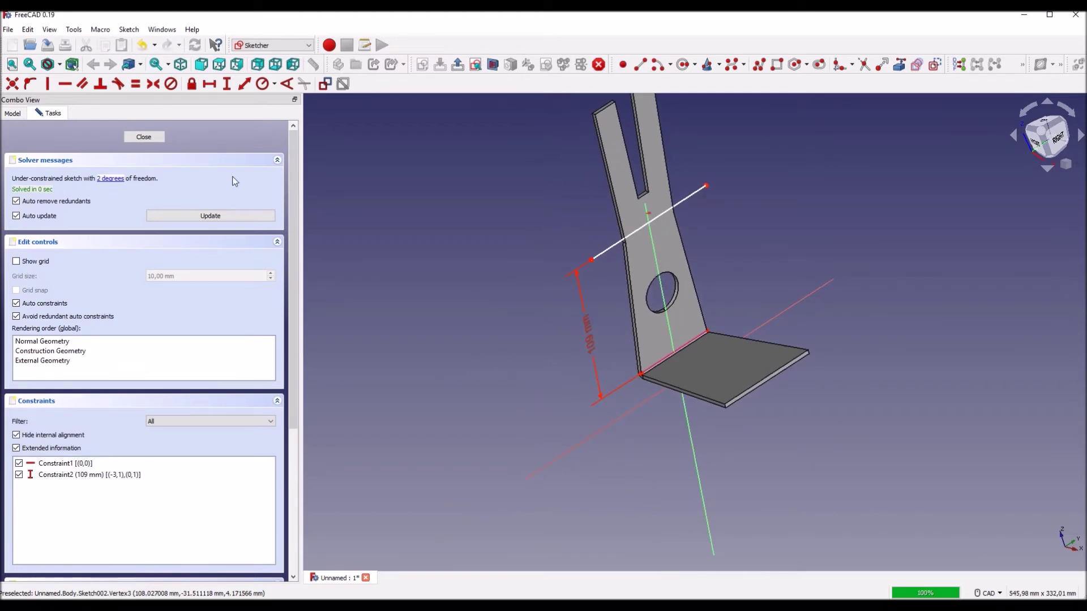
{"action": "left_click", "coordinate": [150, 137]}
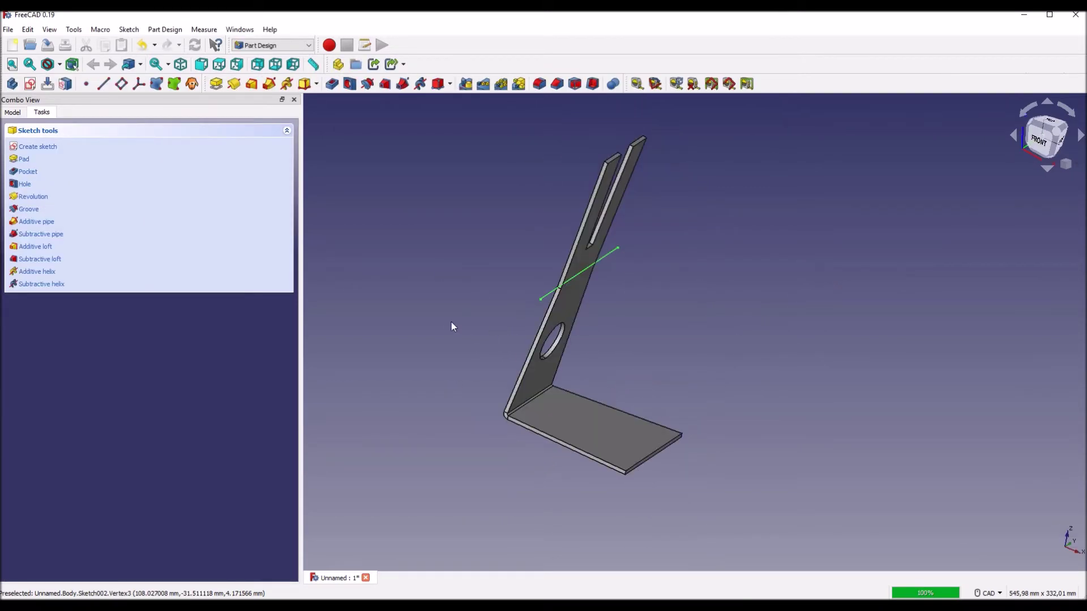
Switch to the Sheet Metal workbench and fold the upright's inner face along the sketched line between the circular hole and the slot
{"action": "middle_click_drag", "start_coordinate": [452, 327], "coordinate": [483, 326]}
{"action": "left_click", "coordinate": [286, 45]}
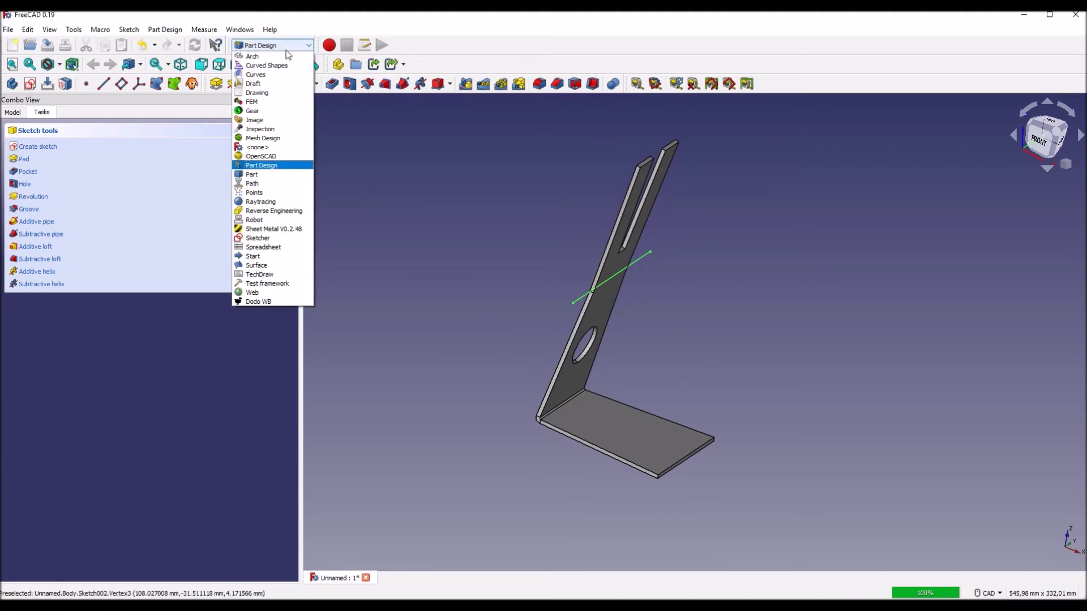
{"action": "left_click", "coordinate": [274, 228]}
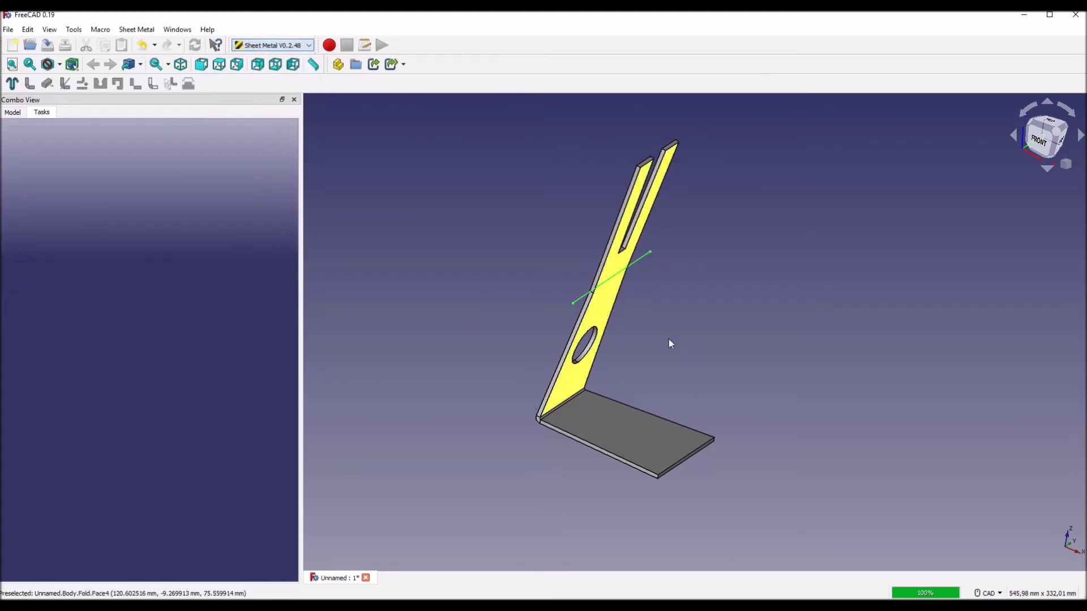
{"action": "scroll", "coordinate": [668, 338], "scroll_direction": "up", "scroll_amount": 4}
{"action": "middle_click_drag", "start_coordinate": [720, 339], "coordinate": [757, 346]}
{"action": "left_click", "coordinate": [13, 113]}
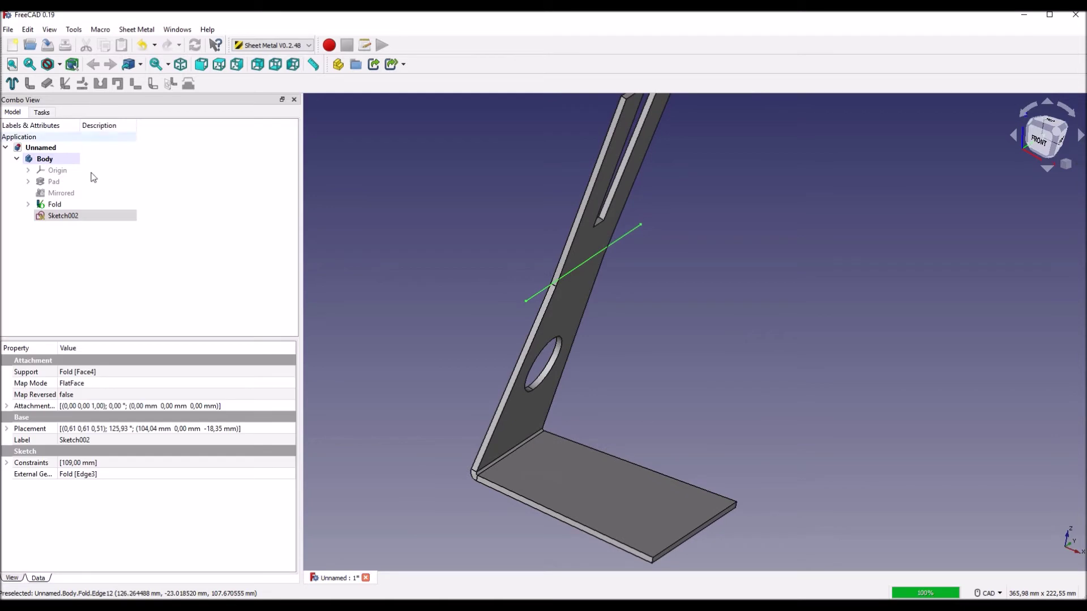
{"action": "left_click", "coordinate": [554, 379]}
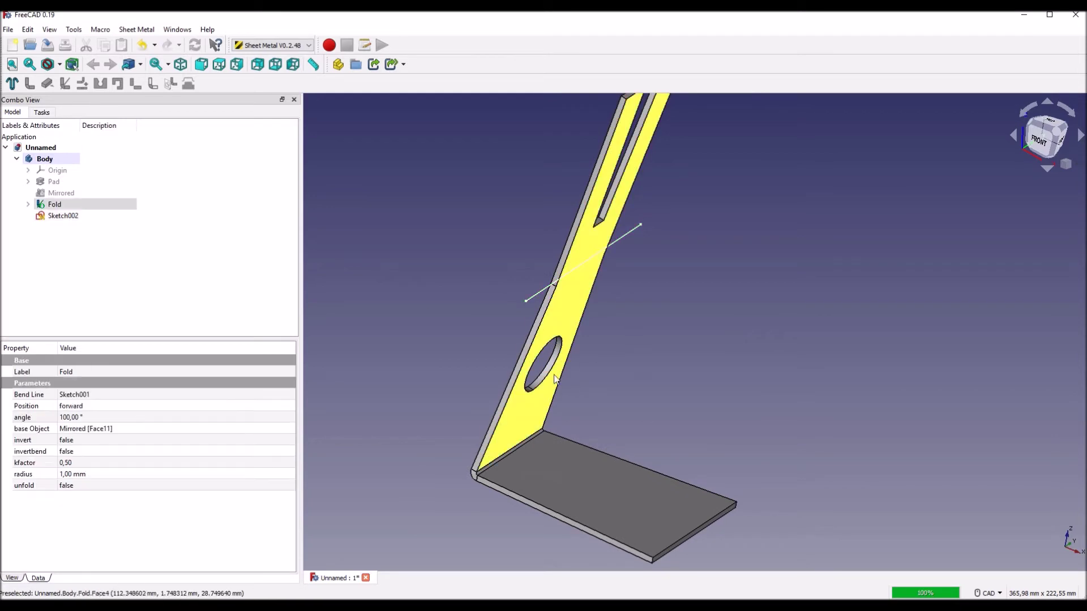
{"action": "left_click", "coordinate": [531, 297], "text": "ctrl"}
{"action": "scroll", "coordinate": [652, 329], "scroll_direction": "down", "scroll_amount": 1}
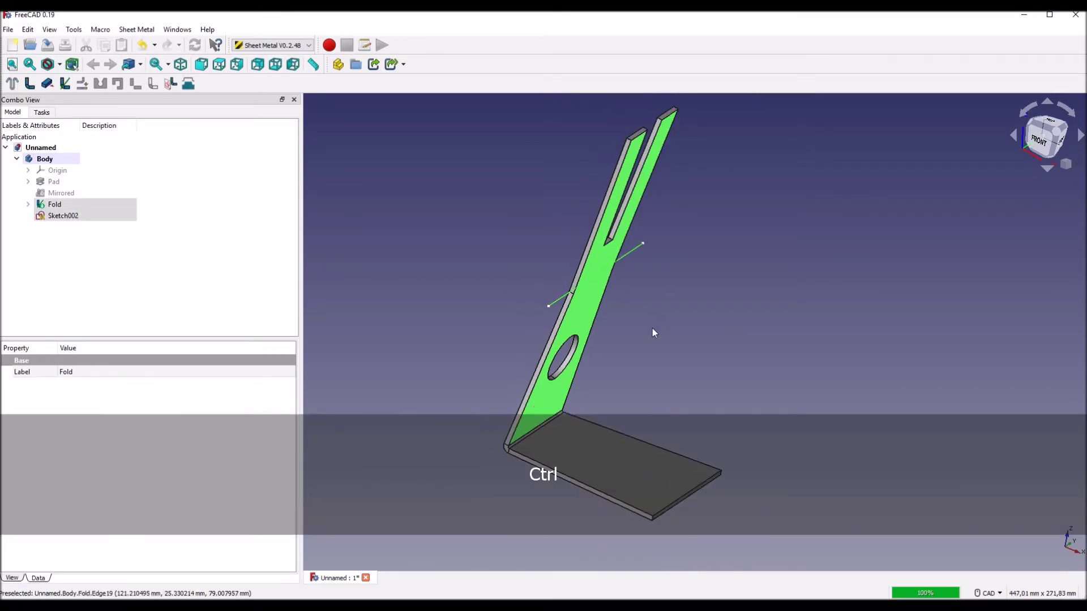
{"action": "middle_click_drag", "start_coordinate": [674, 339], "coordinate": [437, 338]}
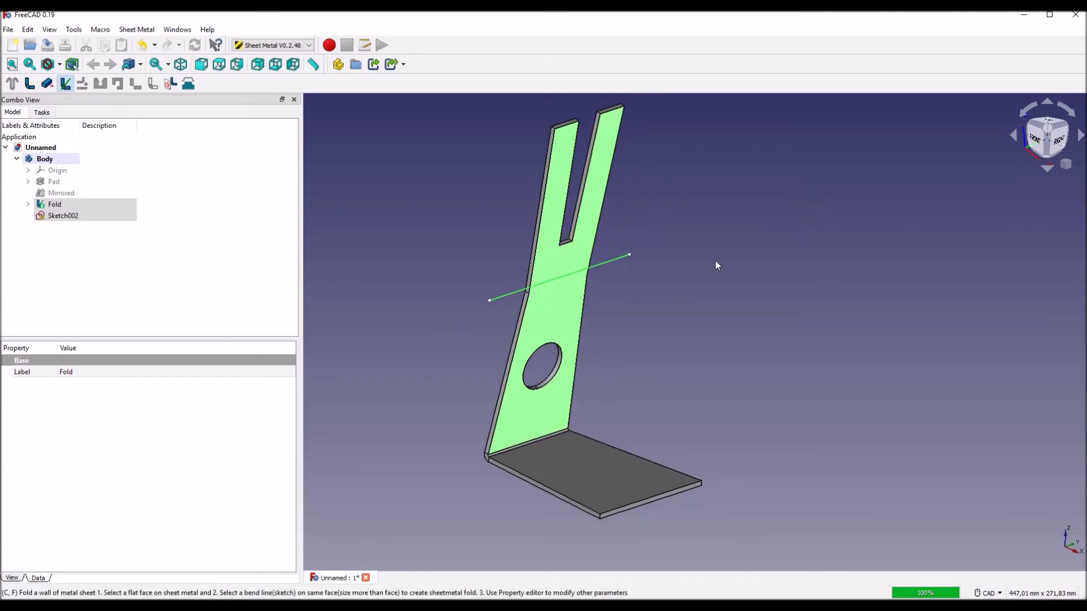
{"action": "middle_click_drag", "start_coordinate": [416, 374], "coordinate": [539, 380]}
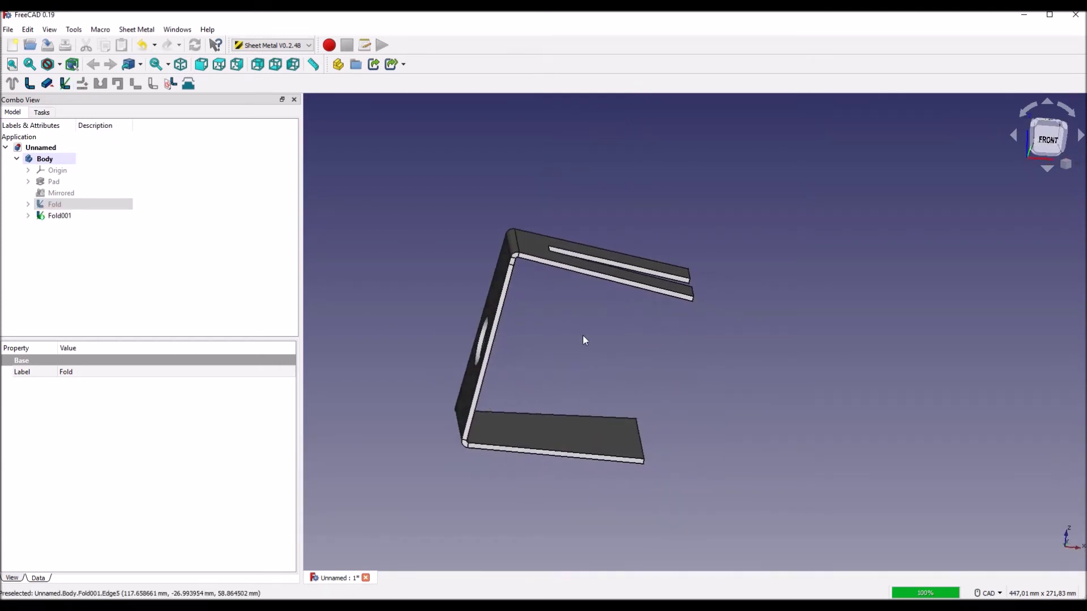
Try bend angles of 150° and 140° on the new upper fold
{"action": "left_click", "coordinate": [60, 215]}
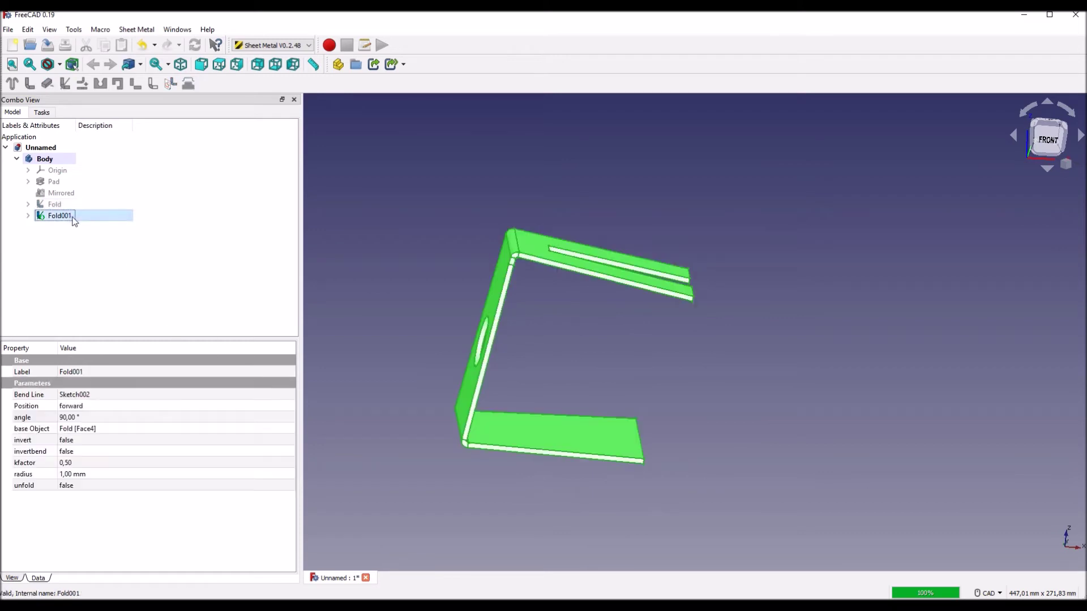
{"action": "left_click", "coordinate": [91, 422]}
{"action": "type", "text": "150"}
{"action": "key", "text": "Return"}
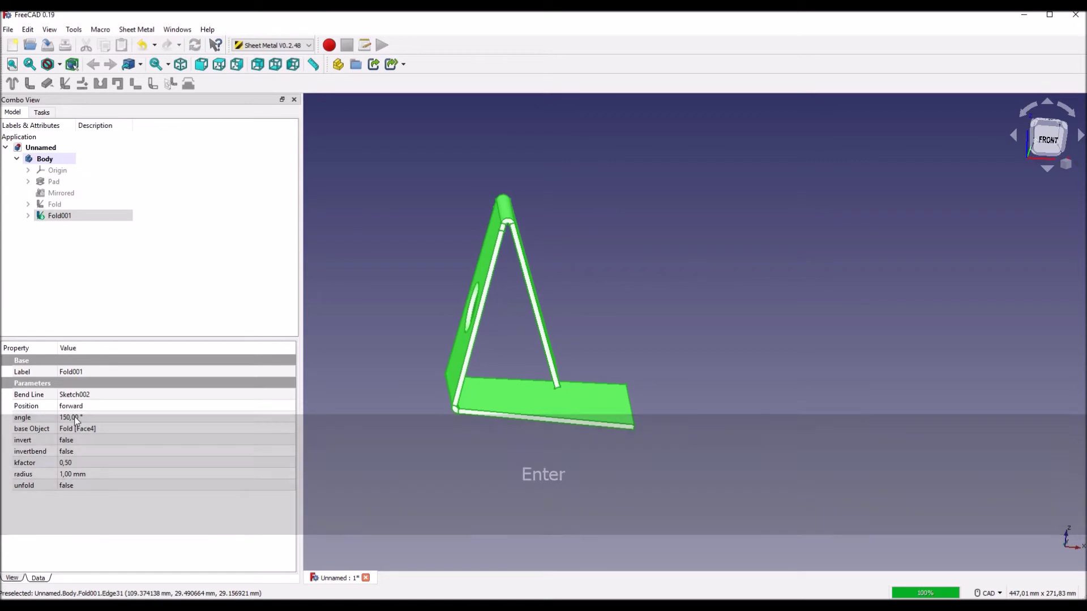
{"action": "type", "text": "140"}
{"action": "key", "text": "Return"}
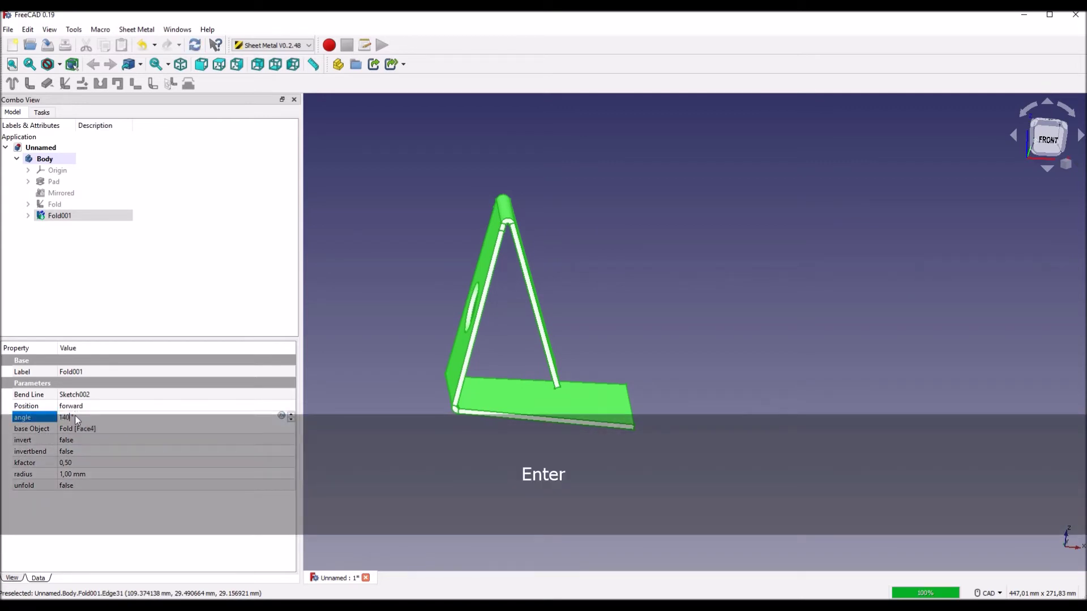
{"action": "middle_click_drag", "start_coordinate": [596, 294], "coordinate": [623, 296]}
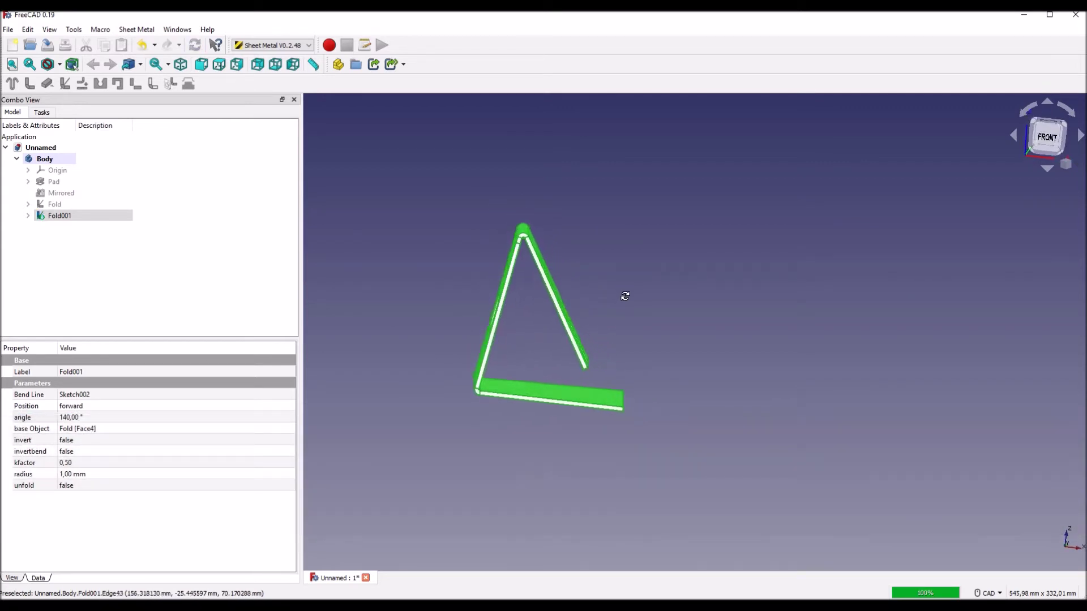
Set the upper fold's bend angle to 145° and clear the selection
{"action": "left_click", "coordinate": [67, 419]}
{"action": "key", "text": "Return"}
{"action": "mouse_move", "coordinate": [682, 318]}
{"action": "middle_mouse_down"}
{"action": "mouse_move", "coordinate": [606, 320]}
{"action": "mouse_move", "coordinate": [648, 313]}
{"action": "mouse_move", "coordinate": [634, 325]}
{"action": "mouse_move", "coordinate": [660, 301]}
{"action": "mouse_move", "coordinate": [634, 305]}
{"action": "mouse_move", "coordinate": [674, 301]}
{"action": "mouse_move", "coordinate": [643, 328]}
{"action": "middle_mouse_up"}
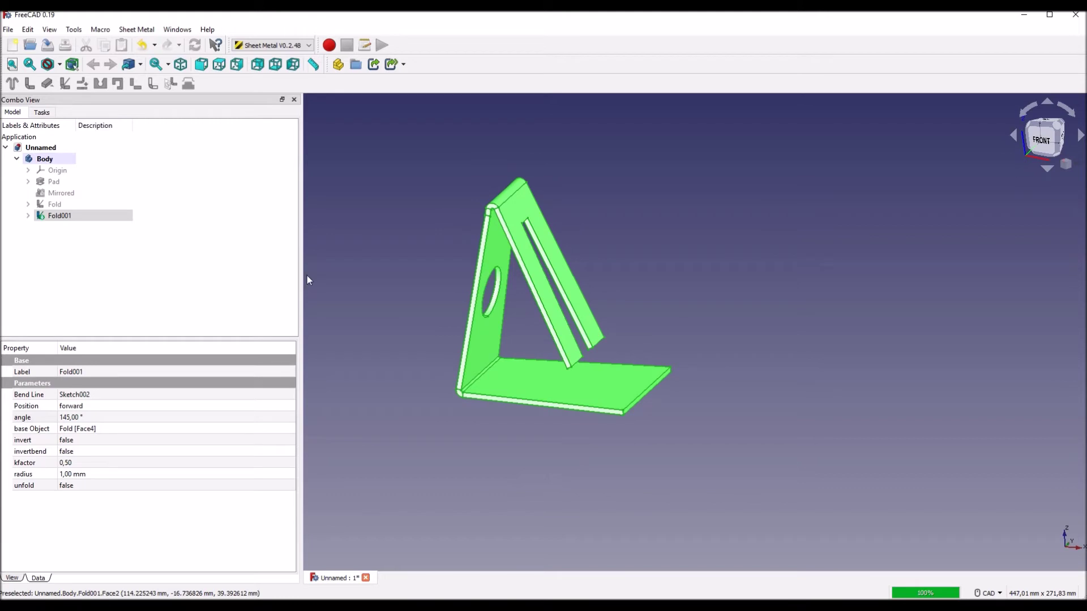
{"action": "left_click", "coordinate": [379, 262]}
{"action": "middle_click_drag", "start_coordinate": [653, 279], "coordinate": [632, 257]}
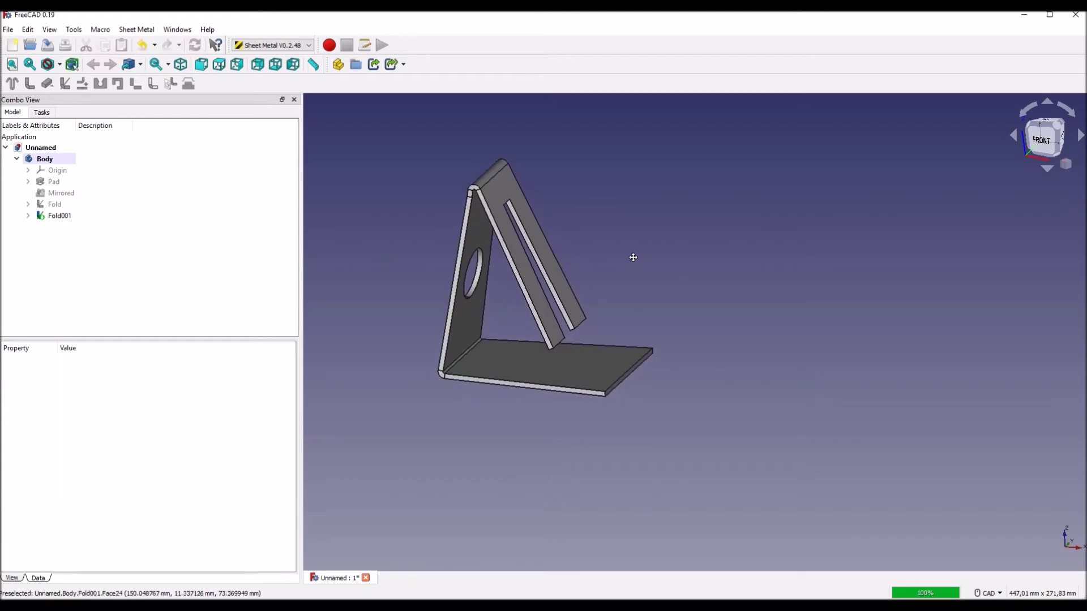
Switch to the Part Design workbench and create a sketch on the outer face of the slotted arm
{"action": "left_click", "coordinate": [531, 291]}
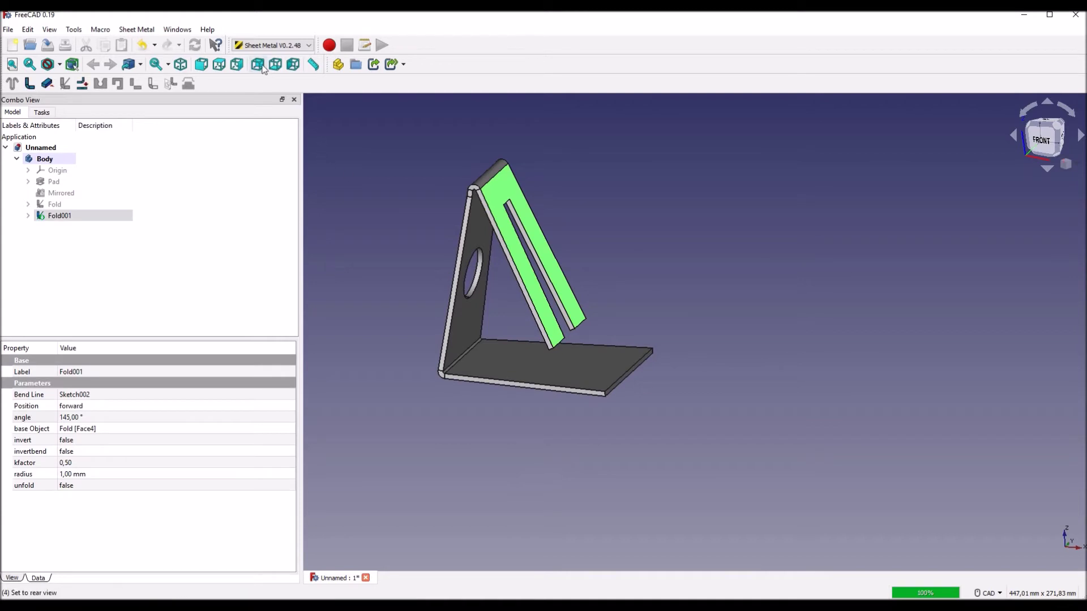
{"action": "left_click", "coordinate": [271, 45]}
{"action": "left_click", "coordinate": [274, 165]}
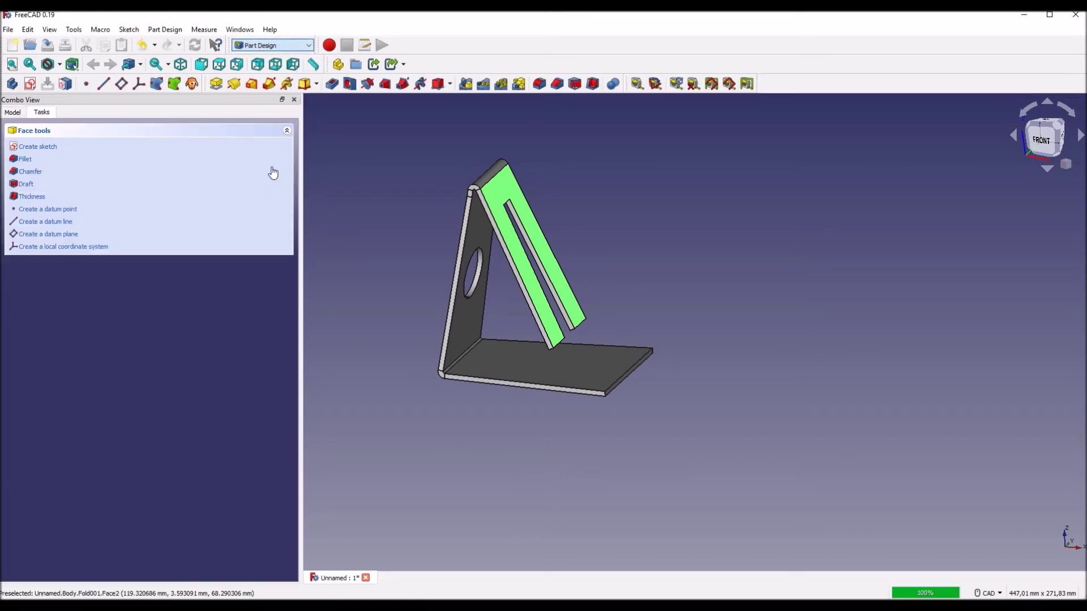
{"action": "left_click", "coordinate": [12, 113]}
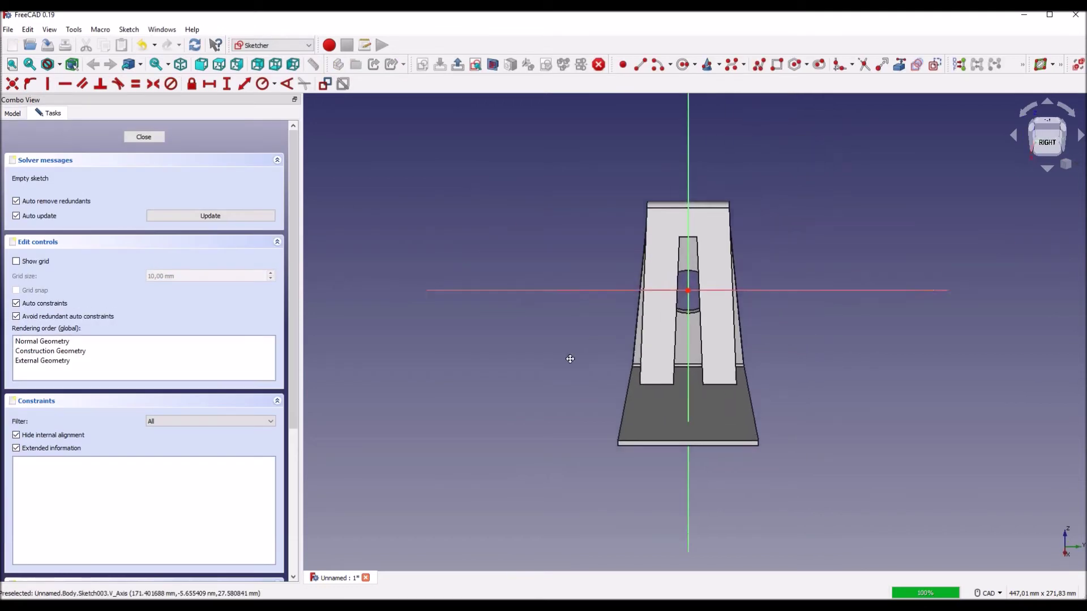
Draw a horizontal line across both prongs of the slotted arm below the sketch origin, extending past both side edges
{"action": "middle_click_drag", "start_coordinate": [791, 339], "coordinate": [809, 356]}
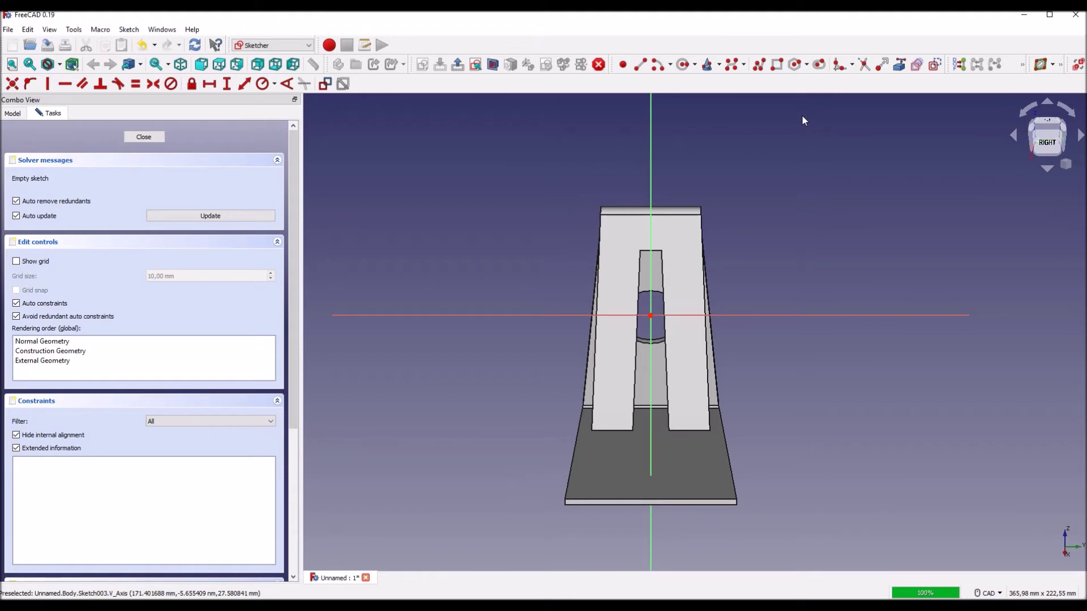
{"action": "left_click", "coordinate": [640, 64]}
{"action": "left_click", "coordinate": [530, 346]}
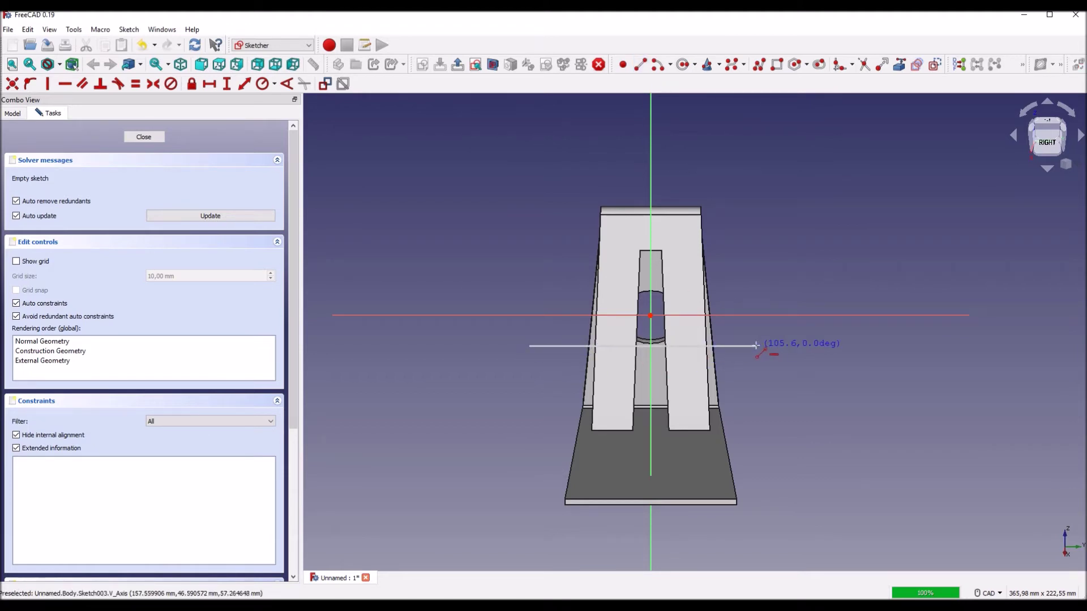
{"action": "left_click", "coordinate": [748, 346]}
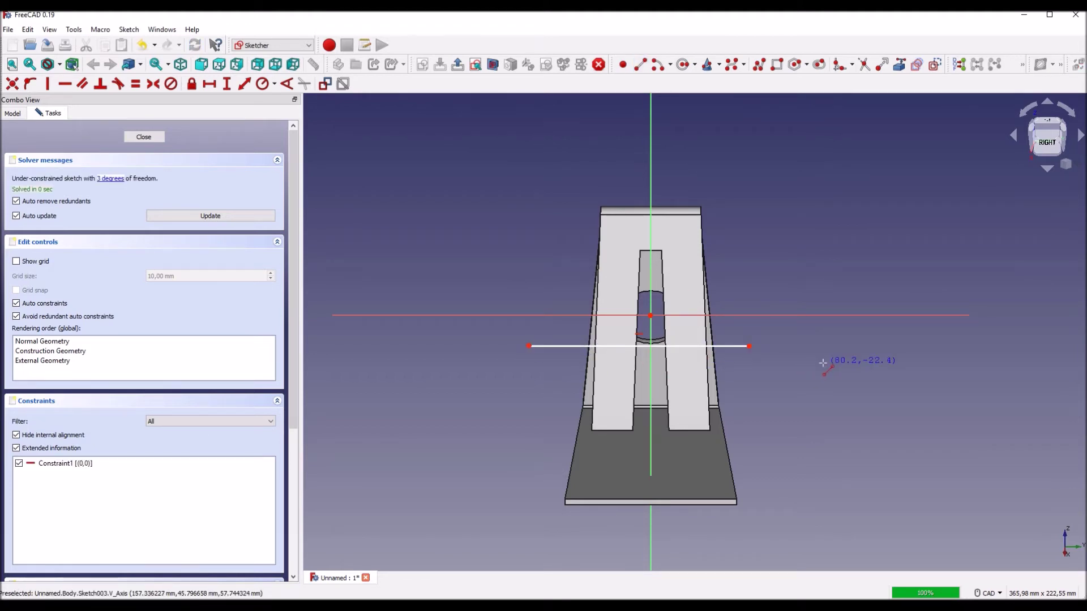
Link the arm's top bend edge as external geometry and constrain the line's end to a vertical distance of 78 mm from its endpoint
{"action": "left_click", "coordinate": [900, 64]}
{"action": "left_click", "coordinate": [676, 214]}
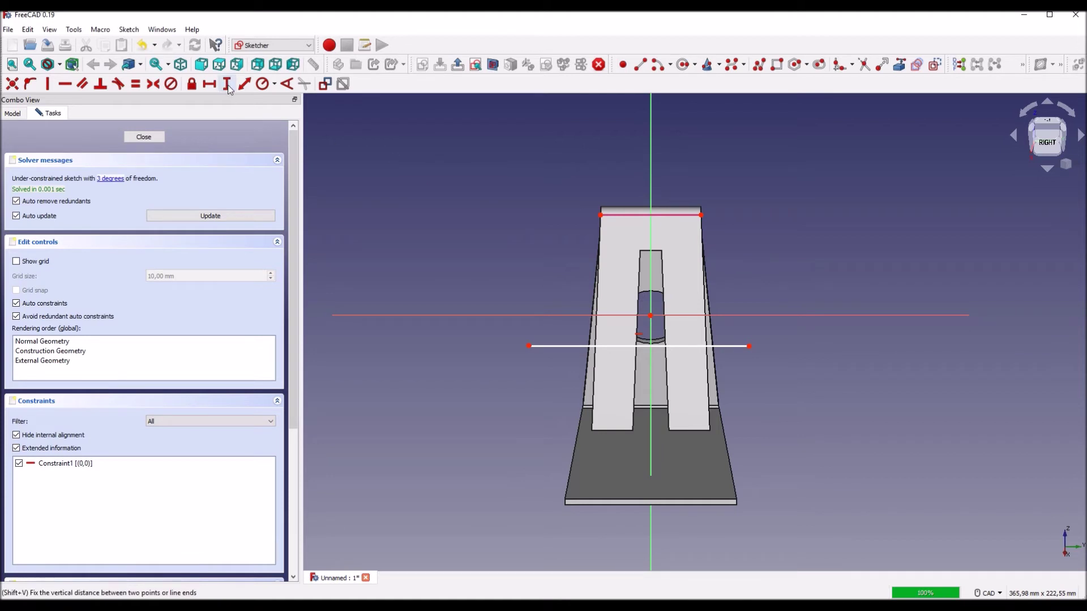
{"action": "left_click", "coordinate": [600, 215]}
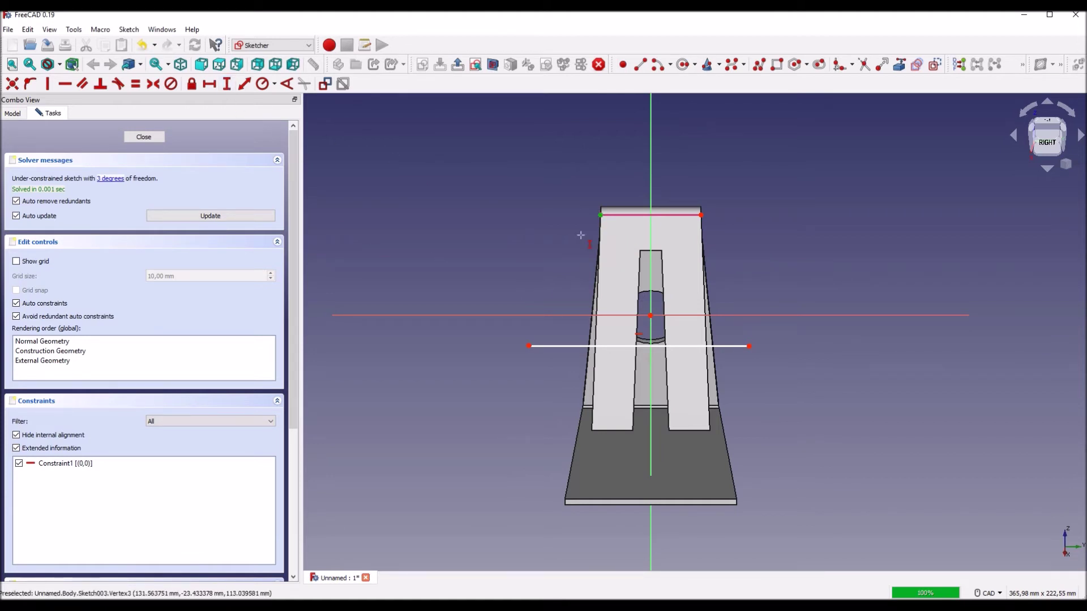
{"action": "left_click", "coordinate": [528, 346]}
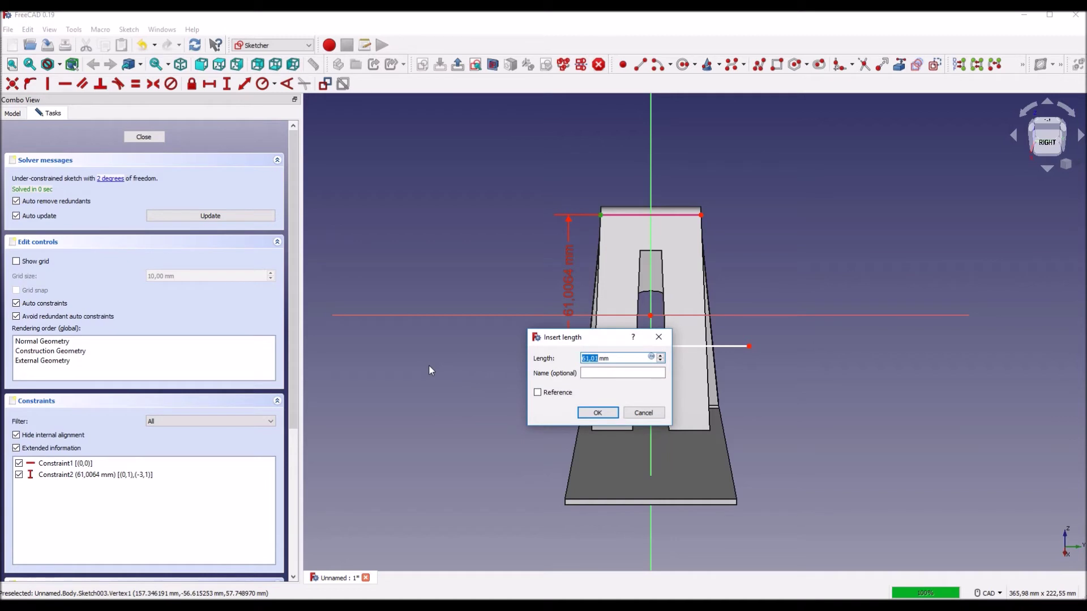
{"action": "type", "text": "78"}
{"action": "key", "text": "Return"}
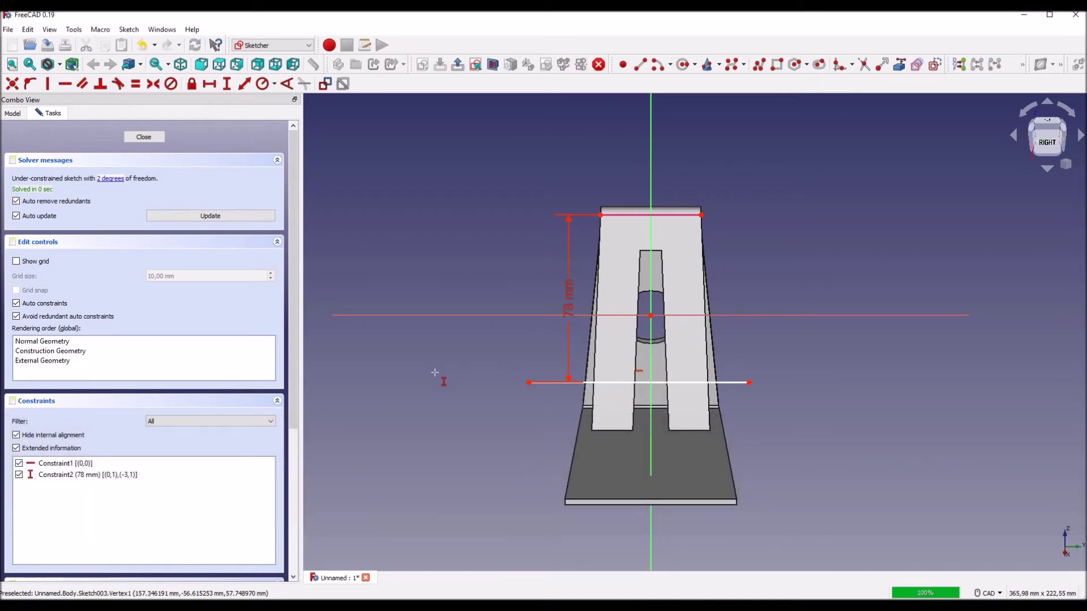
Change the line's vertical distance from the linked bend edge to 76 mm and close the sketch
{"action": "double_click", "coordinate": [569, 328]}
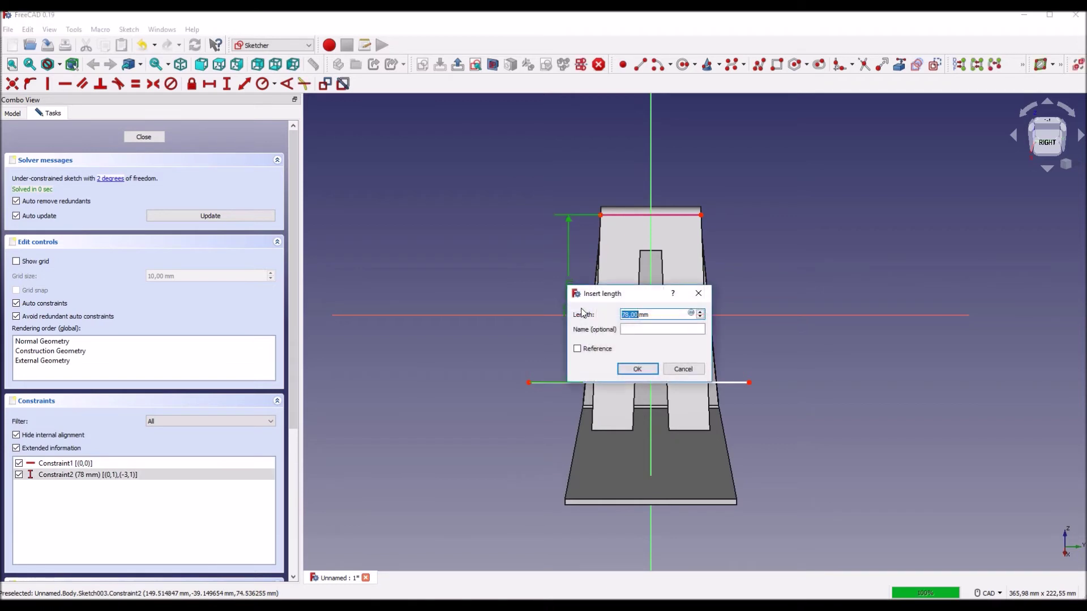
{"action": "type", "text": "76"}
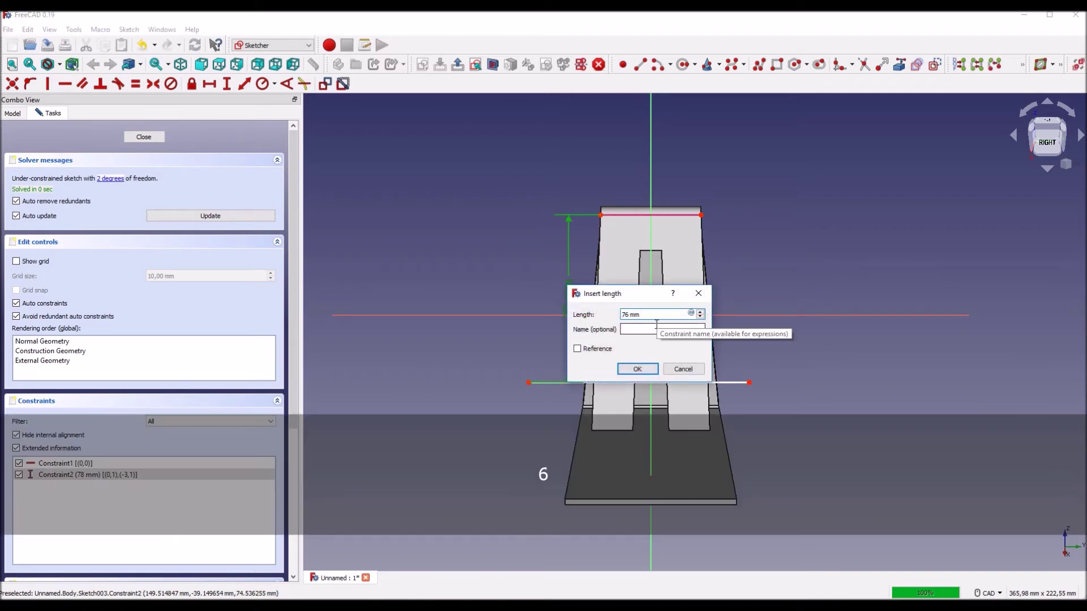
{"action": "key", "text": "Return"}
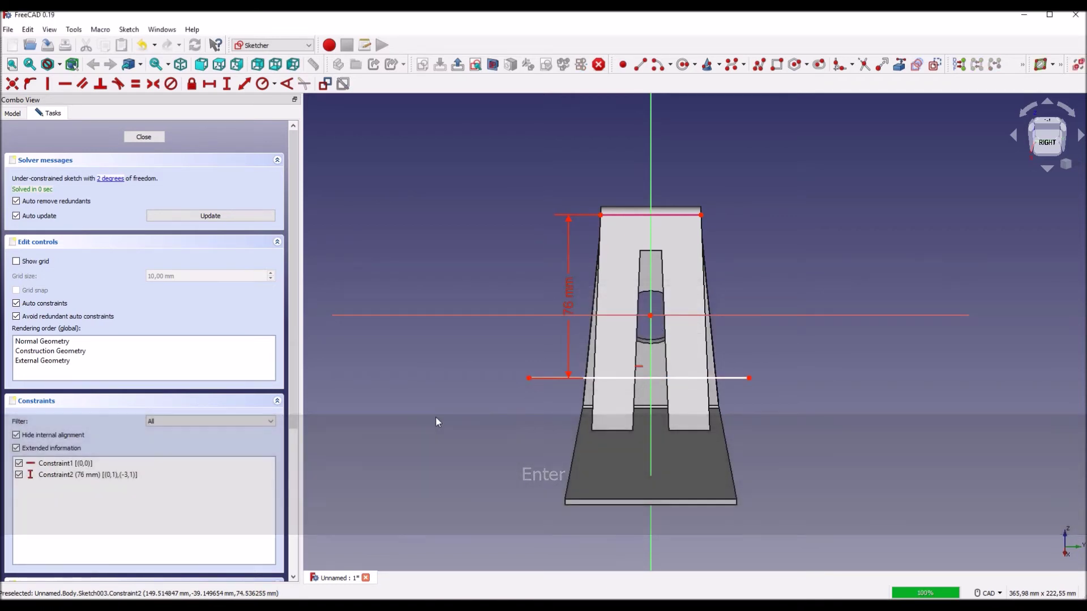
{"action": "middle_click_drag", "start_coordinate": [417, 420], "coordinate": [431, 422]}
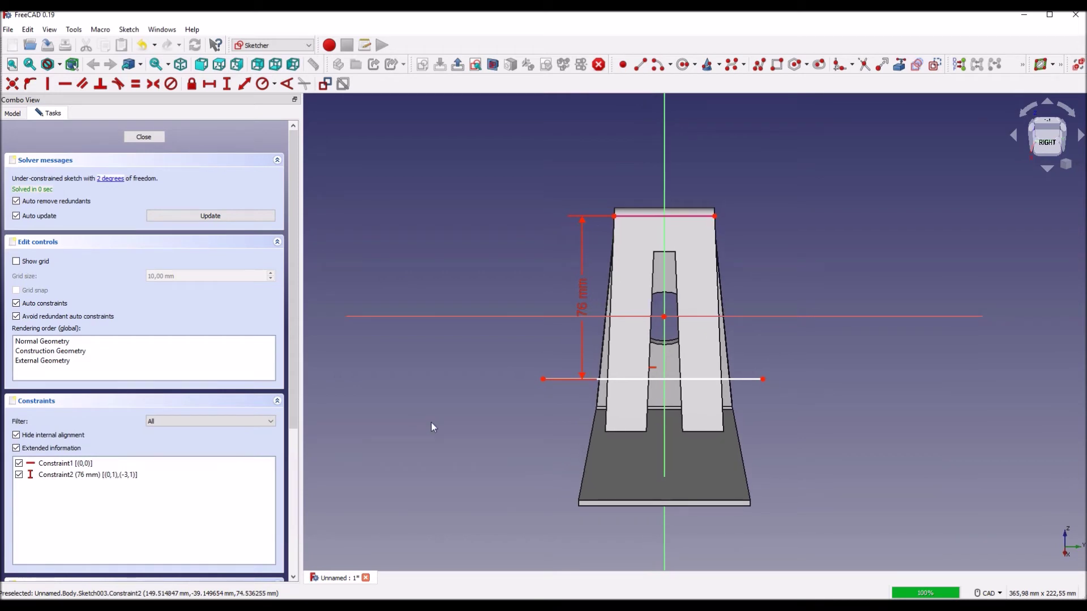
{"action": "left_click", "coordinate": [143, 137]}
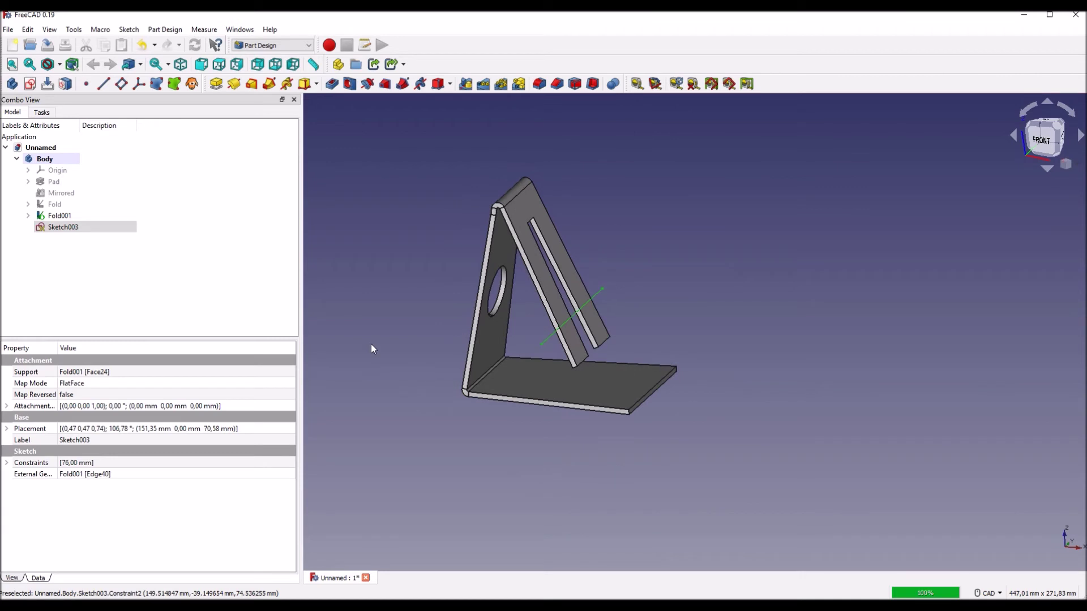
Switch to the Sheet Metal workbench and fold the ends of the arm's two prongs along the sketched line
{"action": "left_click", "coordinate": [269, 48]}
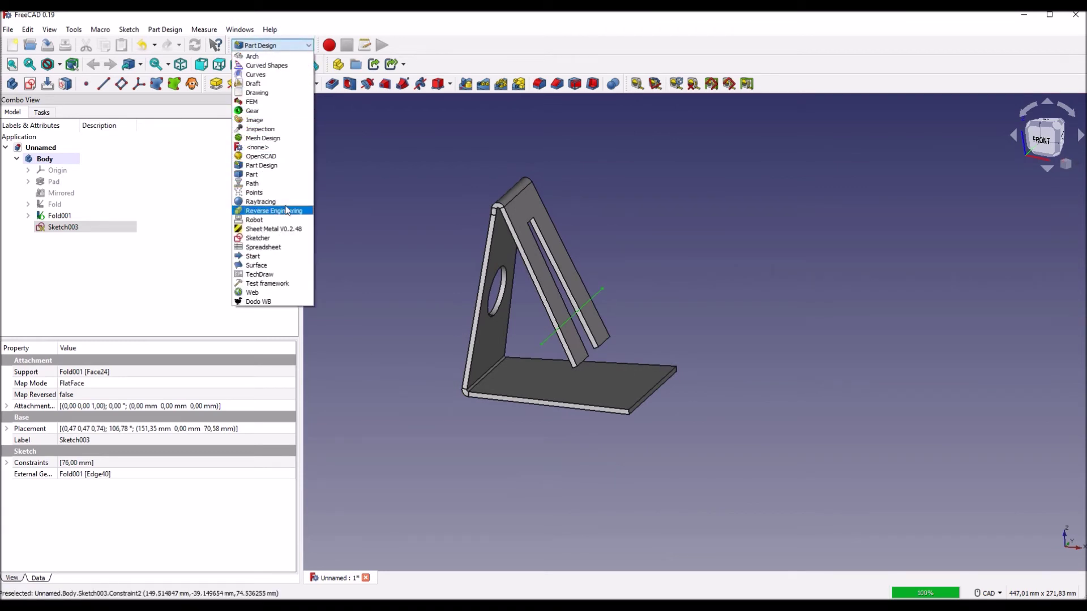
{"action": "left_click", "coordinate": [275, 230]}
{"action": "scroll", "coordinate": [623, 345], "scroll_direction": "up", "scroll_amount": 5}
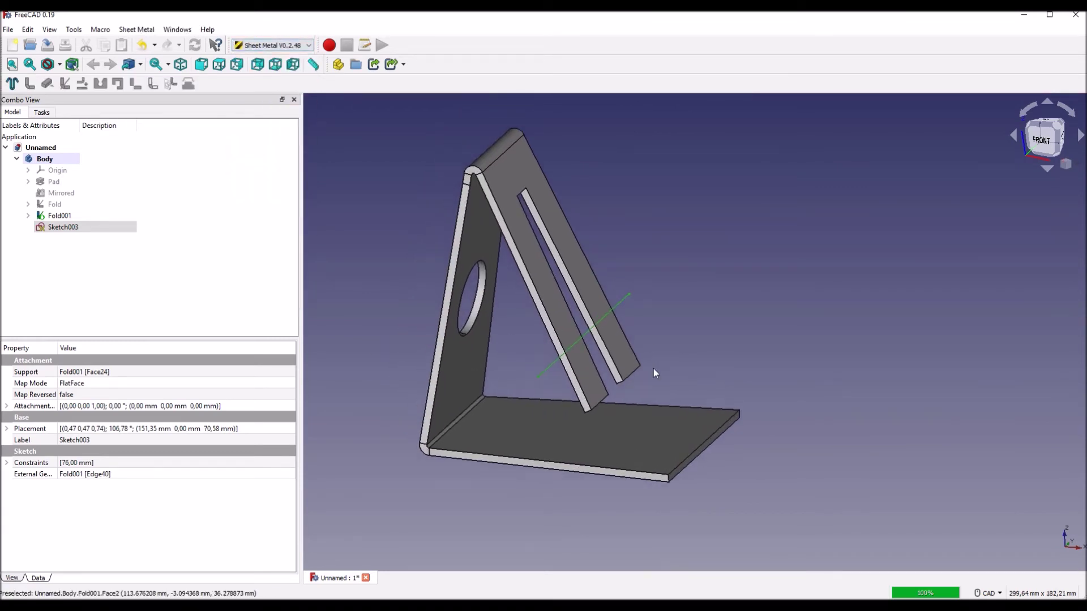
{"action": "left_click", "coordinate": [588, 371]}
{"action": "left_click", "coordinate": [544, 372], "text": "ctrl"}
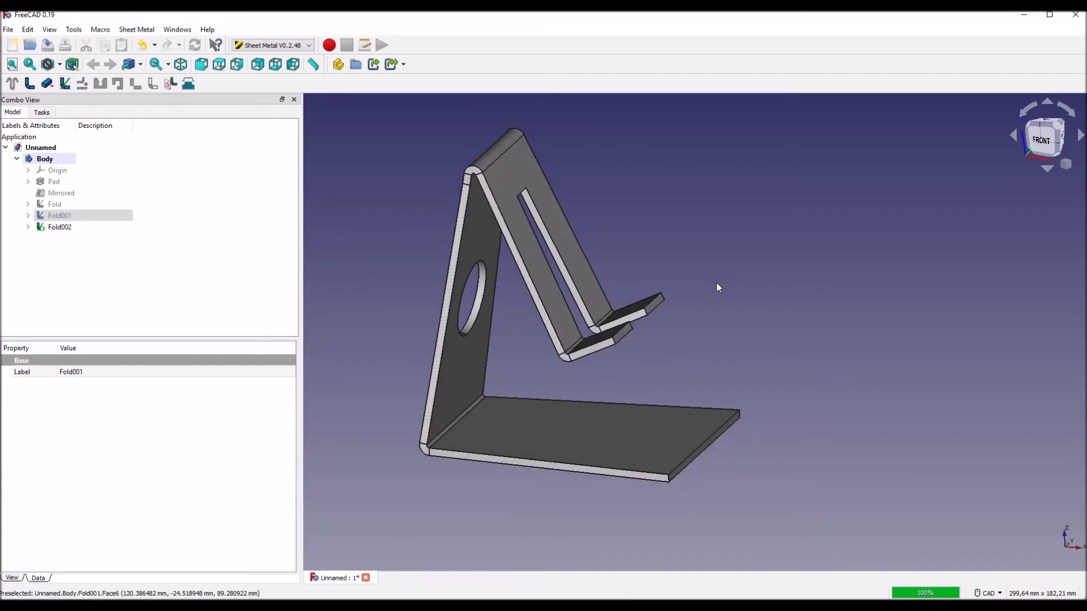
Switch to the Part Design workbench and create a sketch on the inner face of the front prong's folded tip
{"action": "middle_click_drag", "start_coordinate": [670, 332], "coordinate": [709, 335]}
{"action": "middle_click_drag", "start_coordinate": [572, 365], "coordinate": [601, 354]}
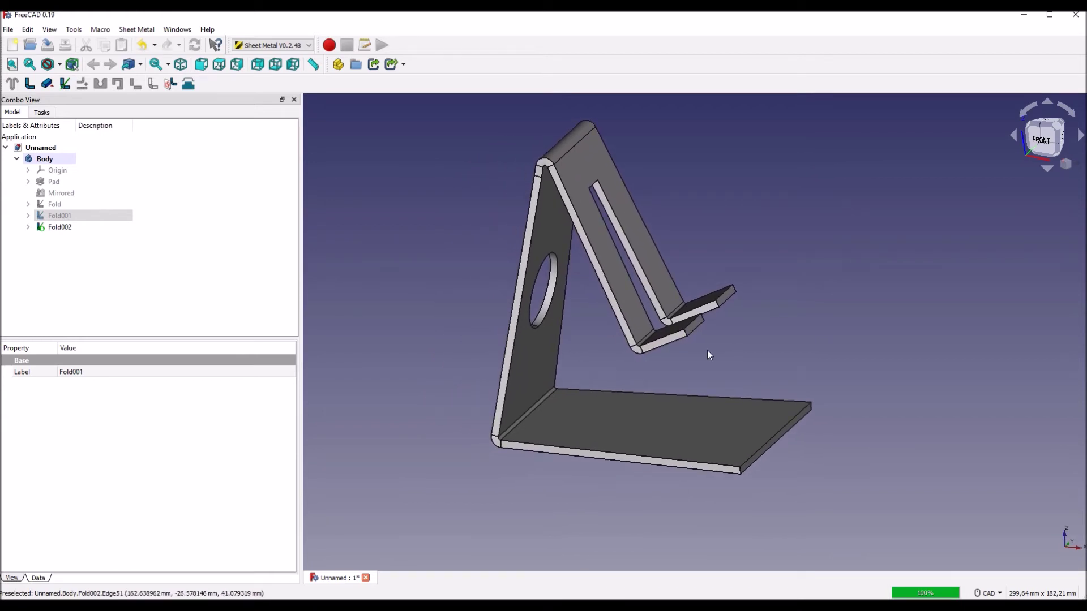
{"action": "middle_click_drag", "start_coordinate": [726, 348], "coordinate": [699, 351]}
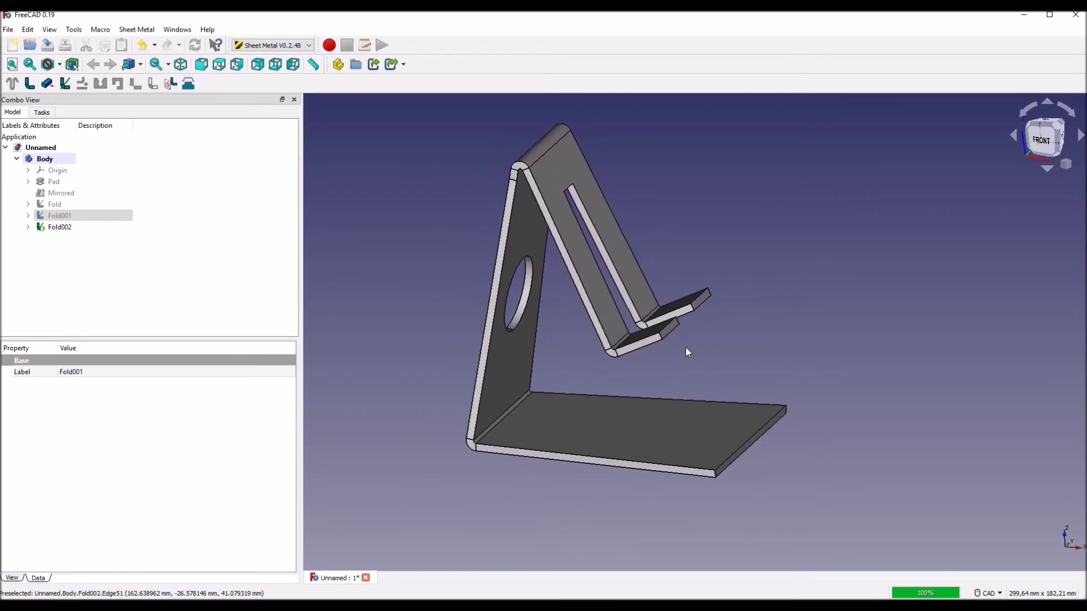
{"action": "left_click", "coordinate": [643, 334]}
{"action": "left_click", "coordinate": [269, 46]}
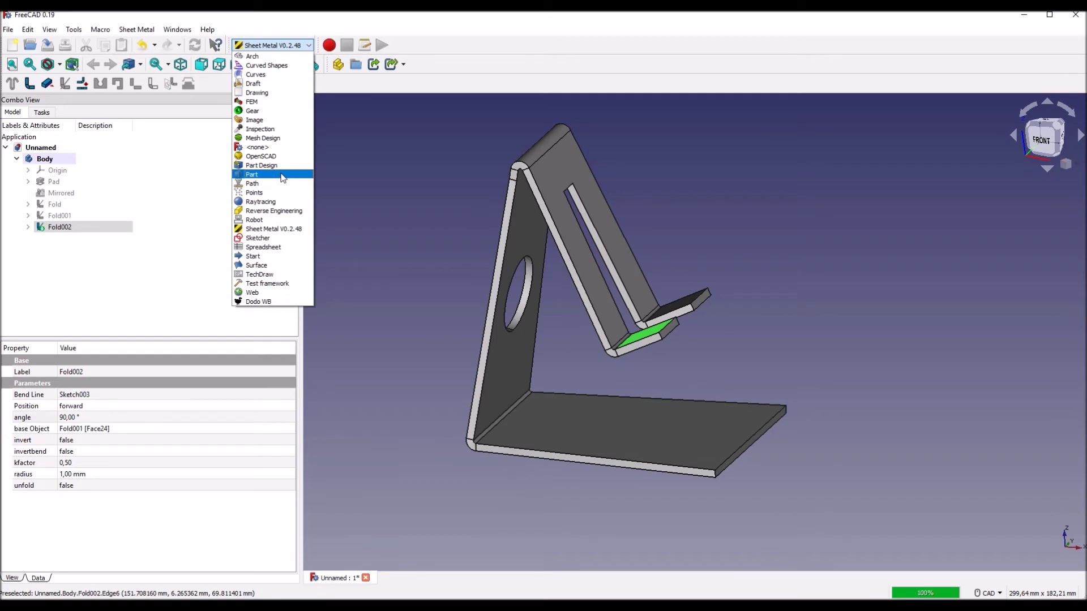
{"action": "left_click", "coordinate": [261, 165]}
{"action": "left_click", "coordinate": [37, 146]}
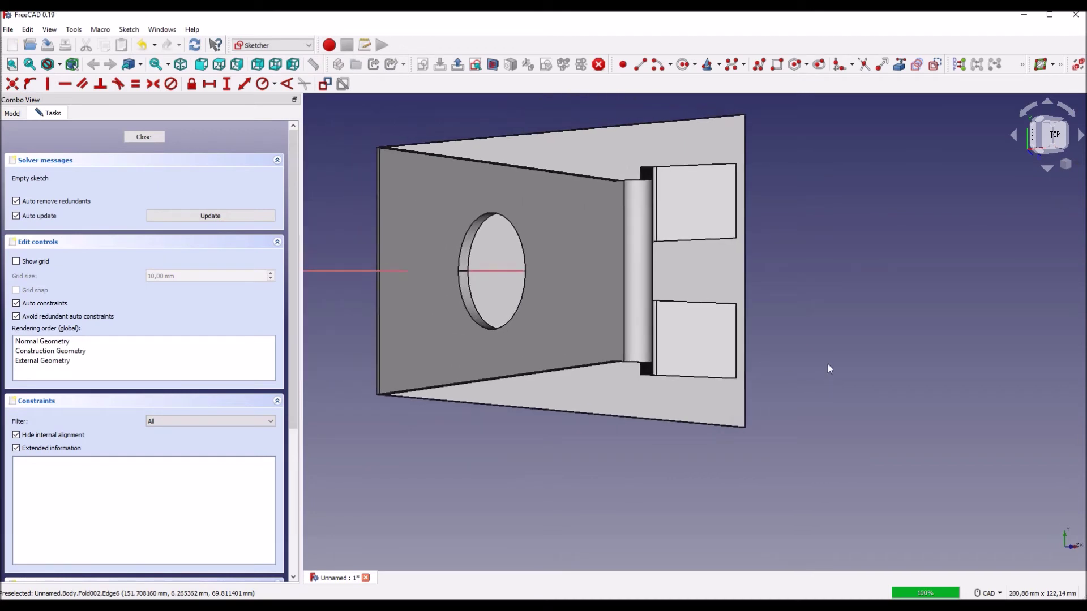
Link the end edge of the front prong's folded tip as external geometry and draw a vertical line about 44 mm long across the tip
{"action": "left_click", "coordinate": [736, 346]}
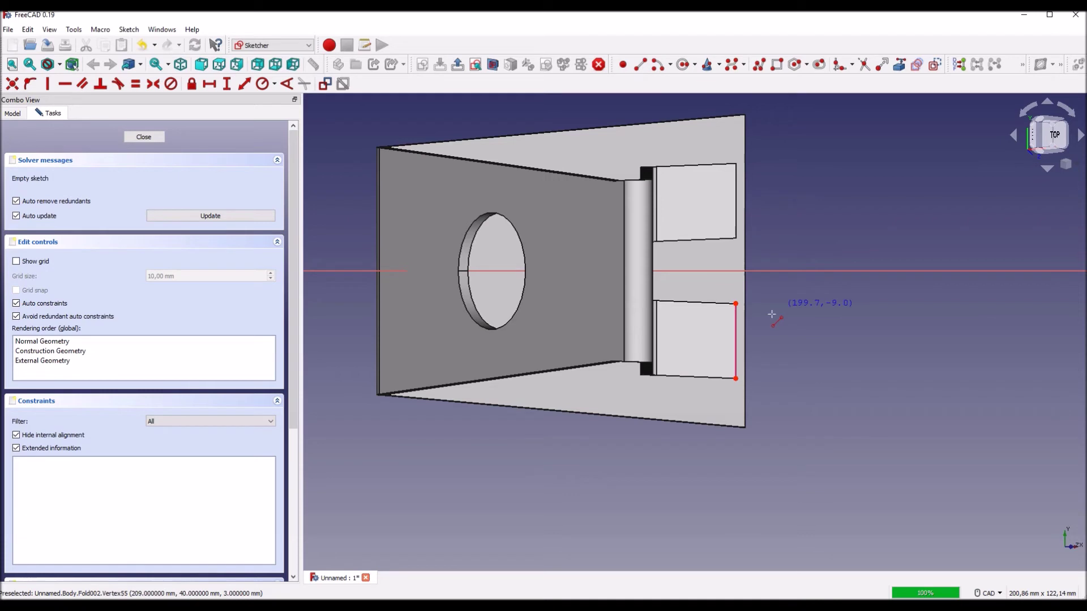
{"action": "left_click", "coordinate": [696, 453]}
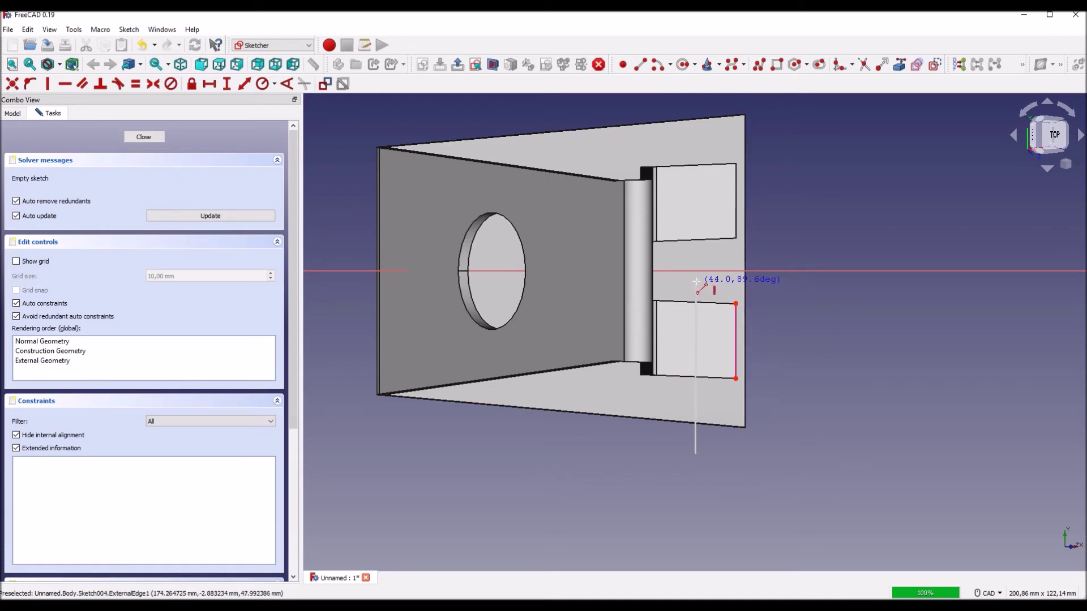
{"action": "left_click", "coordinate": [695, 281]}
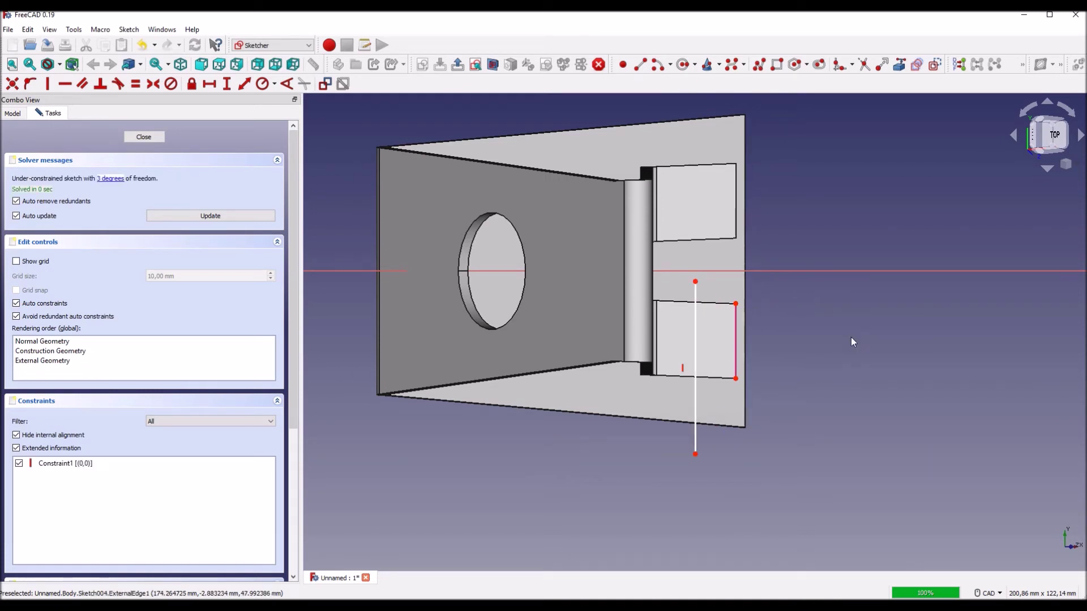
Constrain the line's horizontal distance from the linked end edge to 10 mm and place the dimension clear of the part
{"action": "left_click", "coordinate": [209, 84]}
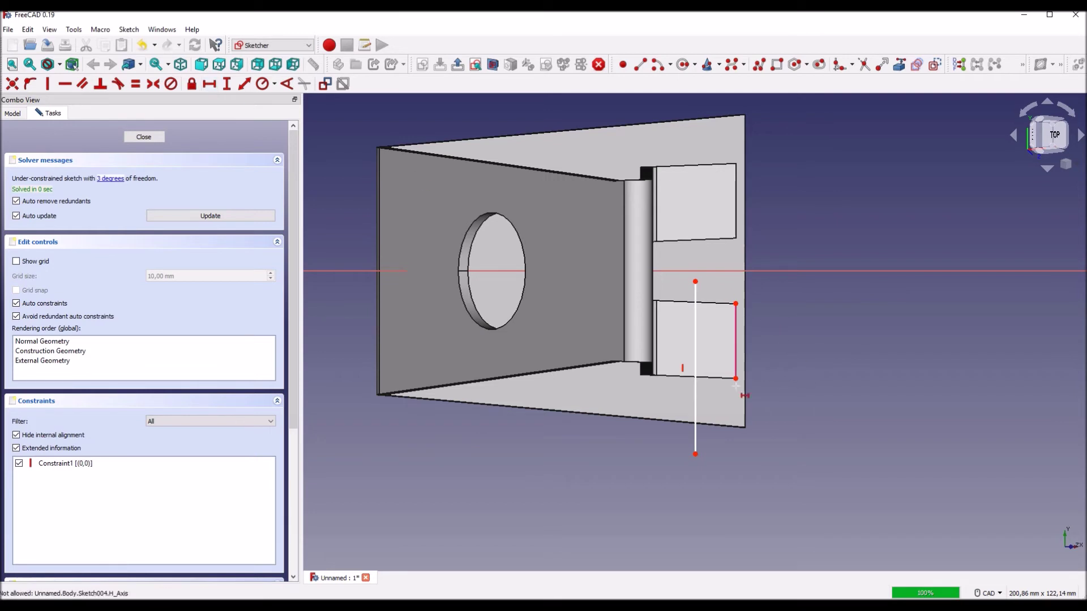
{"action": "left_click", "coordinate": [694, 454]}
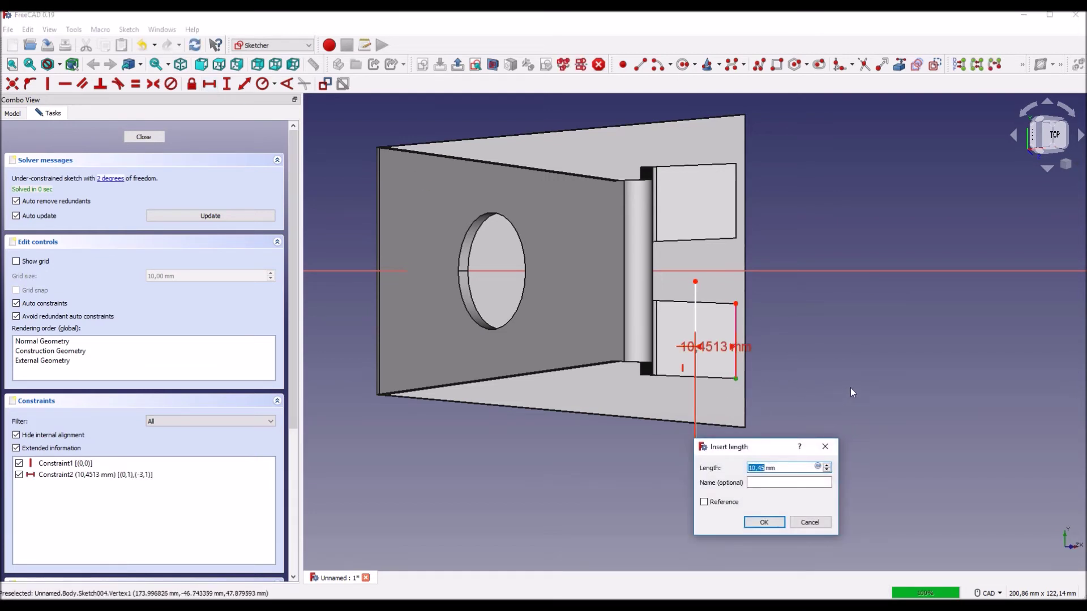
{"action": "type", "text": "10"}
{"action": "key", "text": "Return"}
{"action": "middle_click_drag", "start_coordinate": [849, 387], "coordinate": [821, 372]}
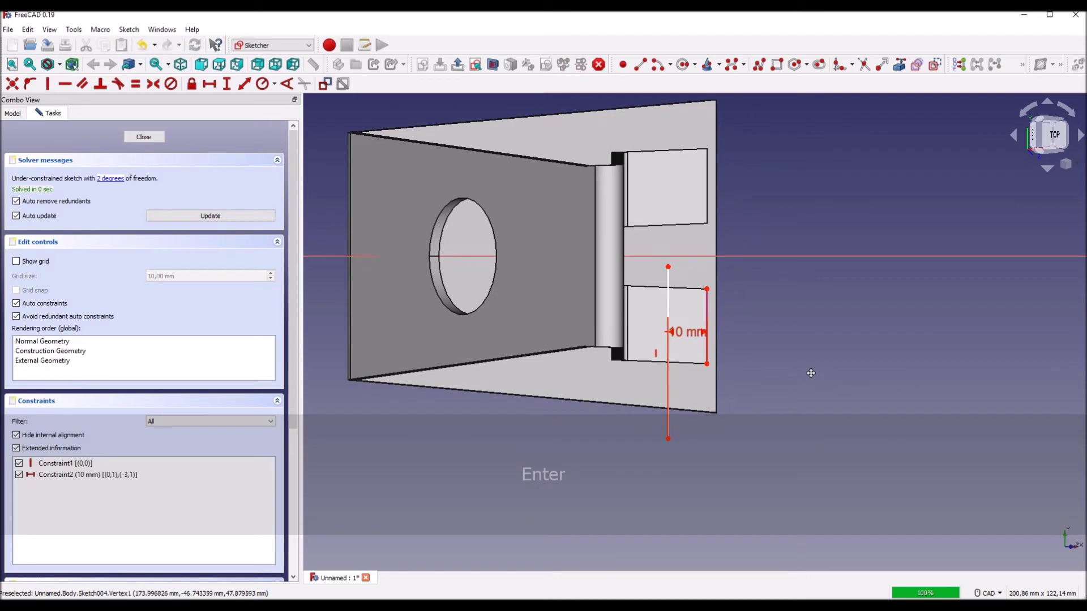
{"action": "mouse_move", "coordinate": [689, 341]}
{"action": "left_mouse_down"}
{"action": "mouse_move", "coordinate": [778, 394]}
{"action": "mouse_move", "coordinate": [800, 457]}
{"action": "left_mouse_up"}
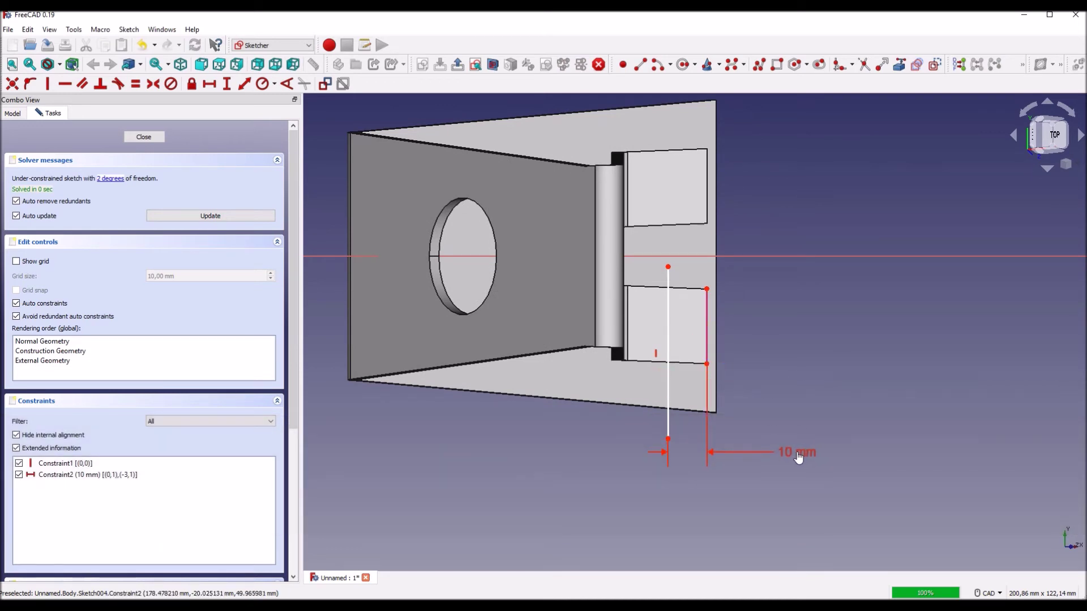
Change the line's horizontal distance from the tip's end edge to 13 mm, and after that to 12 mm
{"action": "middle_click_drag", "start_coordinate": [806, 361], "coordinate": [837, 368]}
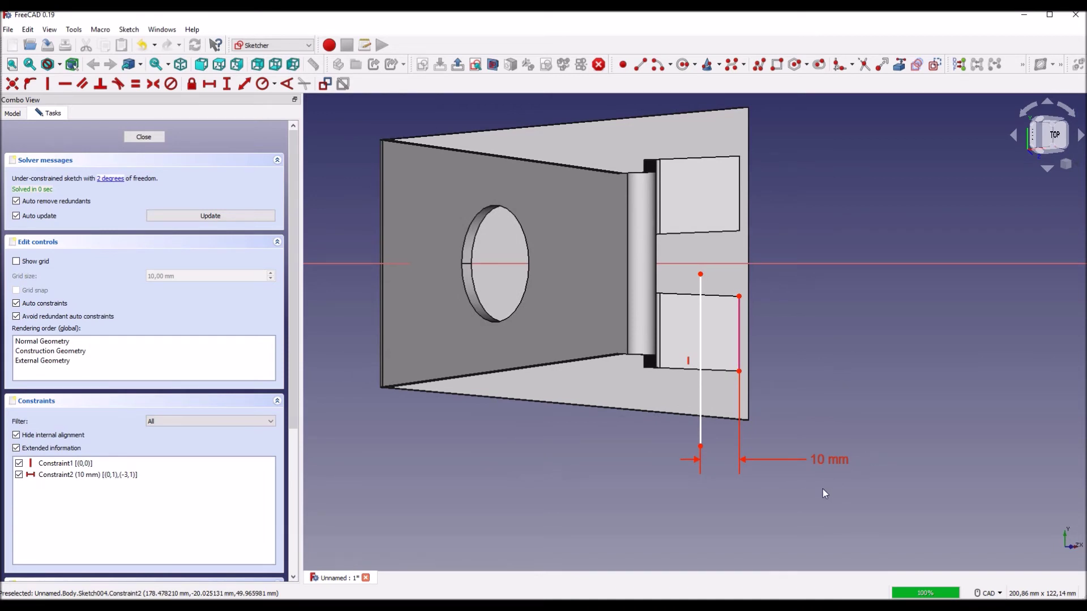
{"action": "middle_click_drag", "start_coordinate": [822, 488], "coordinate": [809, 471]}
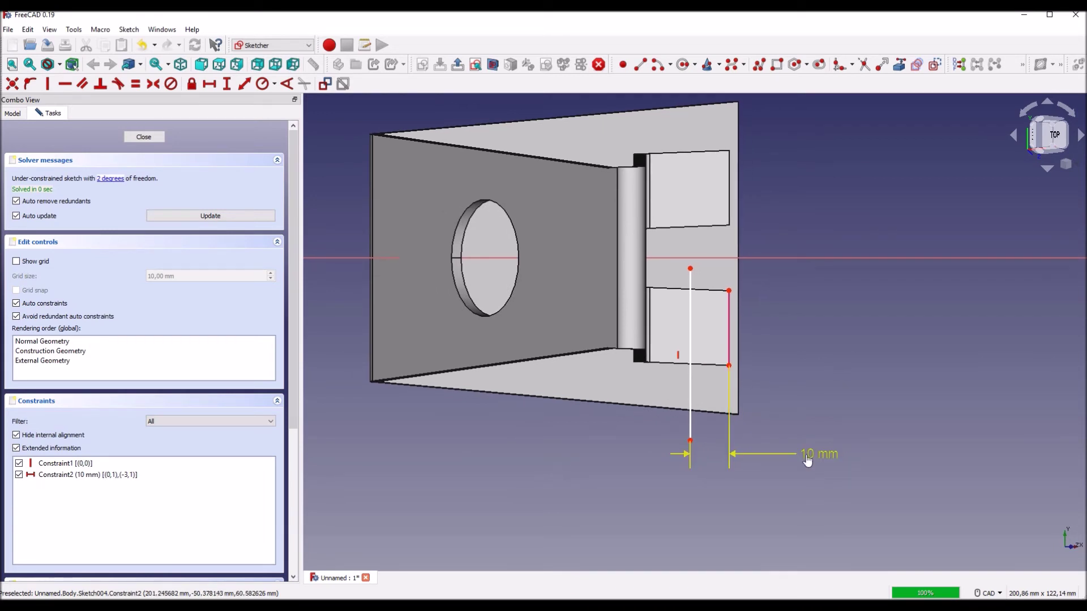
{"action": "double_click", "coordinate": [807, 460]}
{"action": "type", "text": "13"}
{"action": "key", "text": "Return"}
{"action": "double_click", "coordinate": [808, 457]}
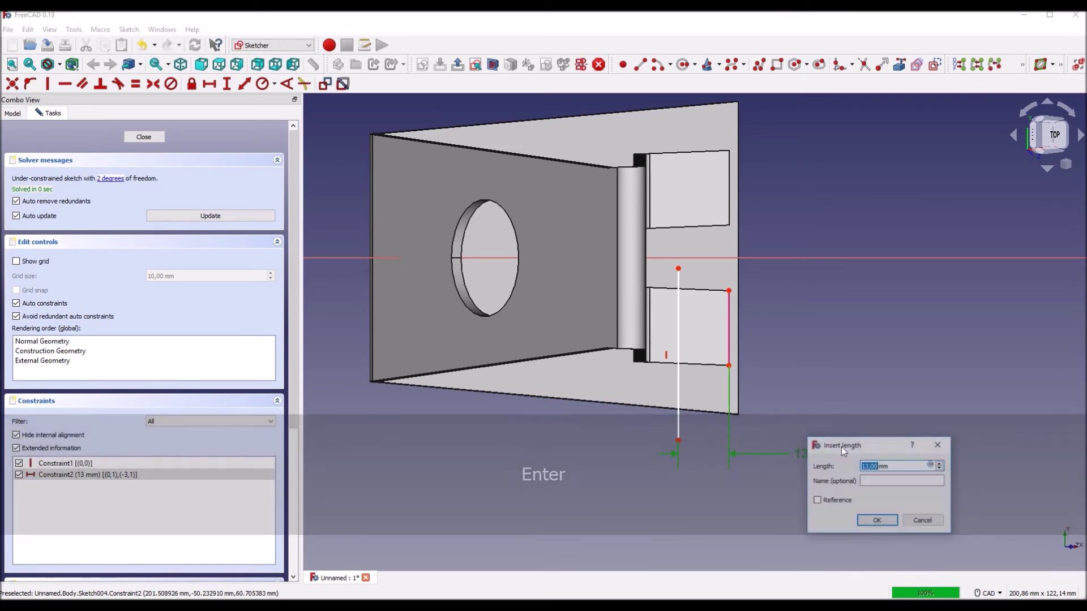
{"action": "type", "text": "12"}
{"action": "key", "text": "Return"}
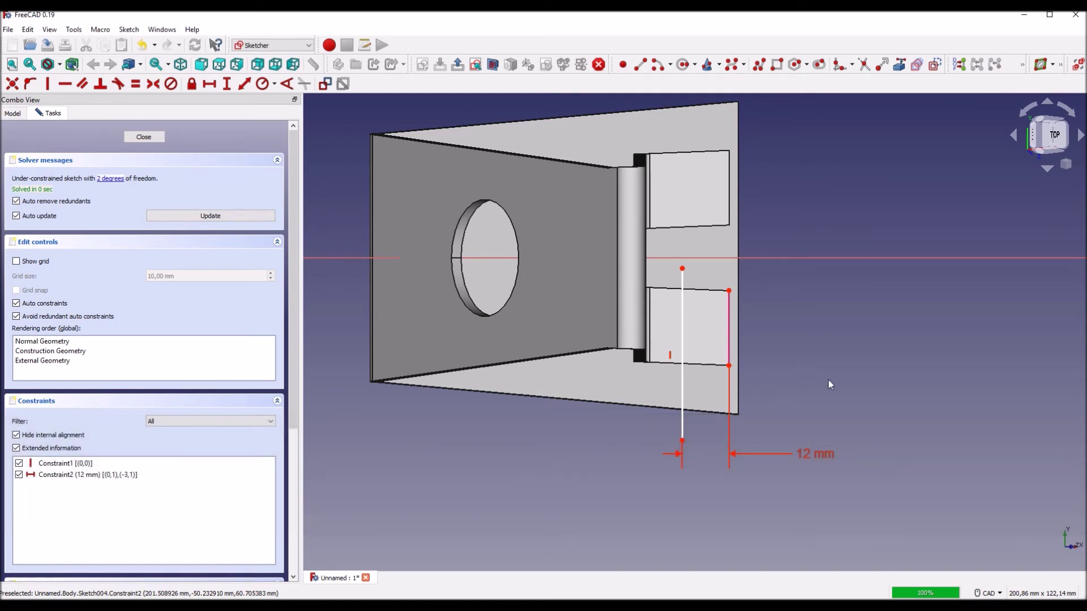
Try to dimension the line horizontally from the tip's bend edge, linked as external geometry, and undo the link
{"action": "scroll", "coordinate": [817, 334], "scroll_direction": "up", "scroll_amount": 3}
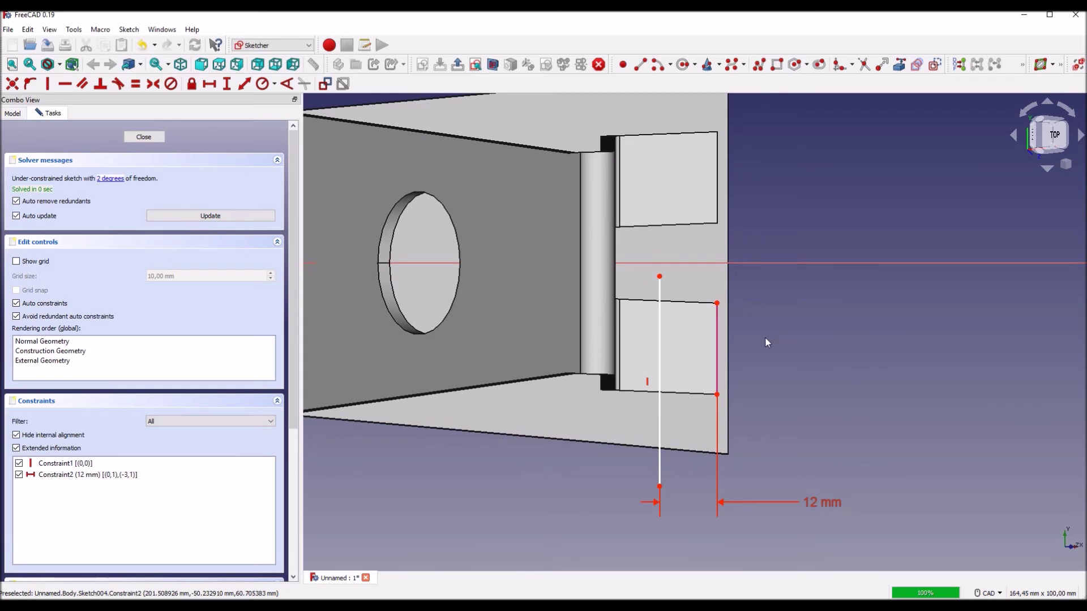
{"action": "left_click", "coordinate": [899, 64]}
{"action": "left_click", "coordinate": [620, 345]}
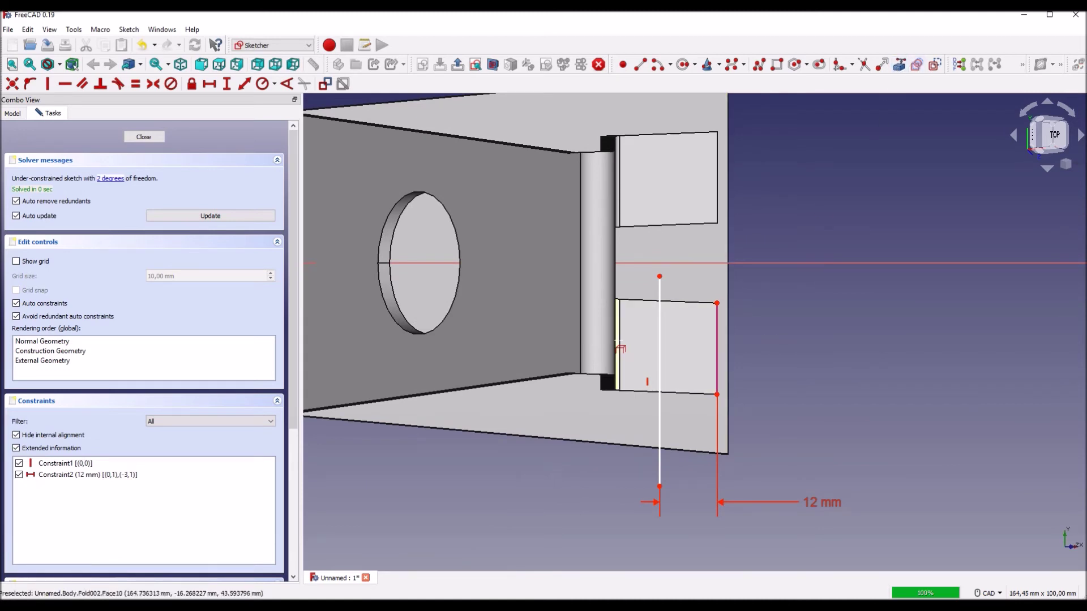
{"action": "left_click", "coordinate": [209, 84]}
{"action": "left_click", "coordinate": [660, 276]}
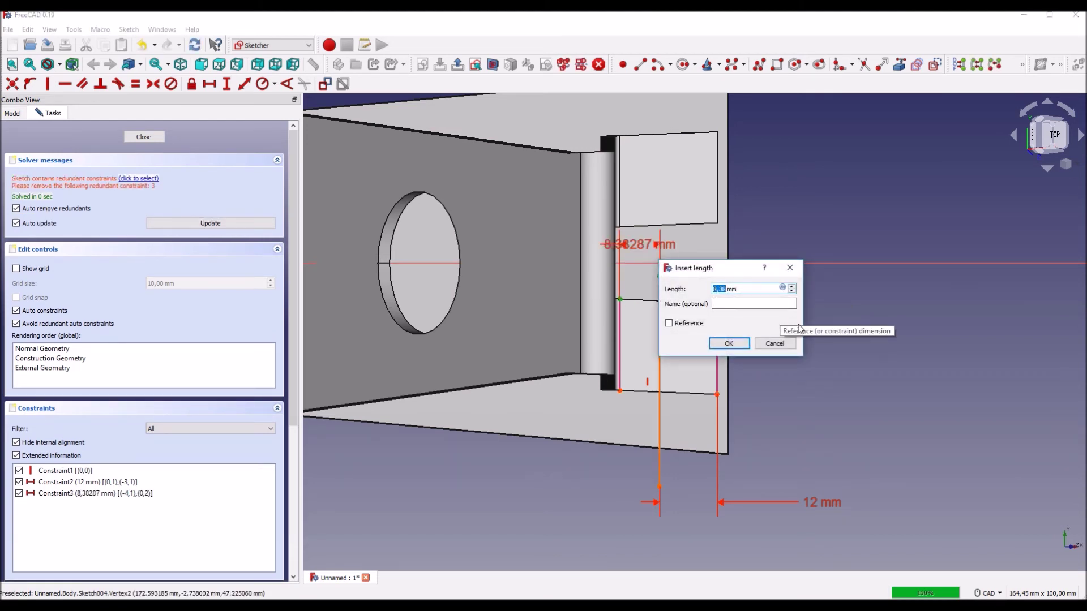
{"action": "left_click", "coordinate": [774, 343]}
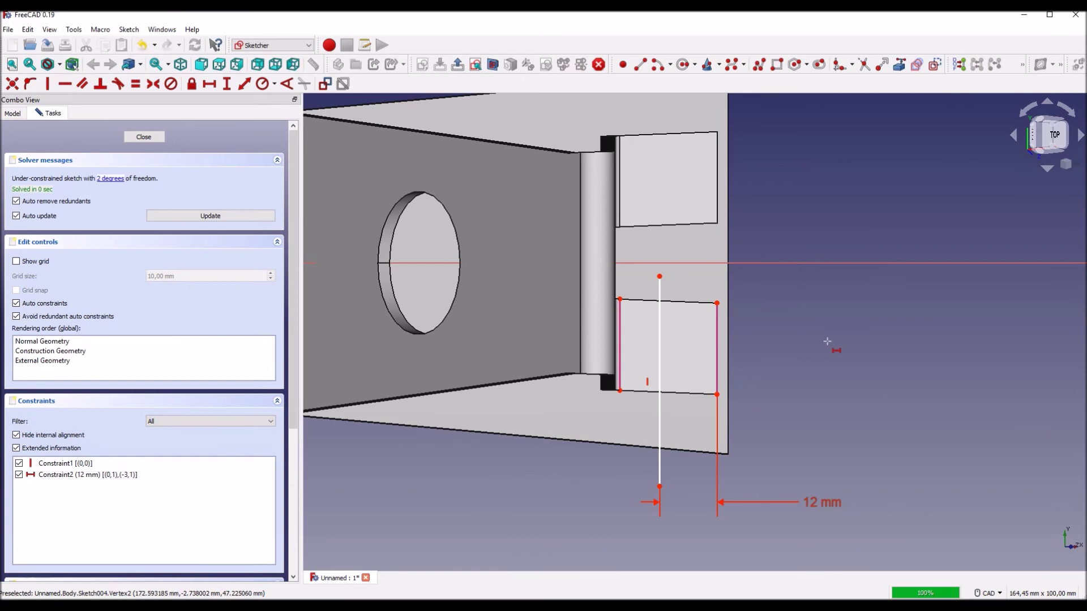
{"action": "key", "text": "ctrl"}
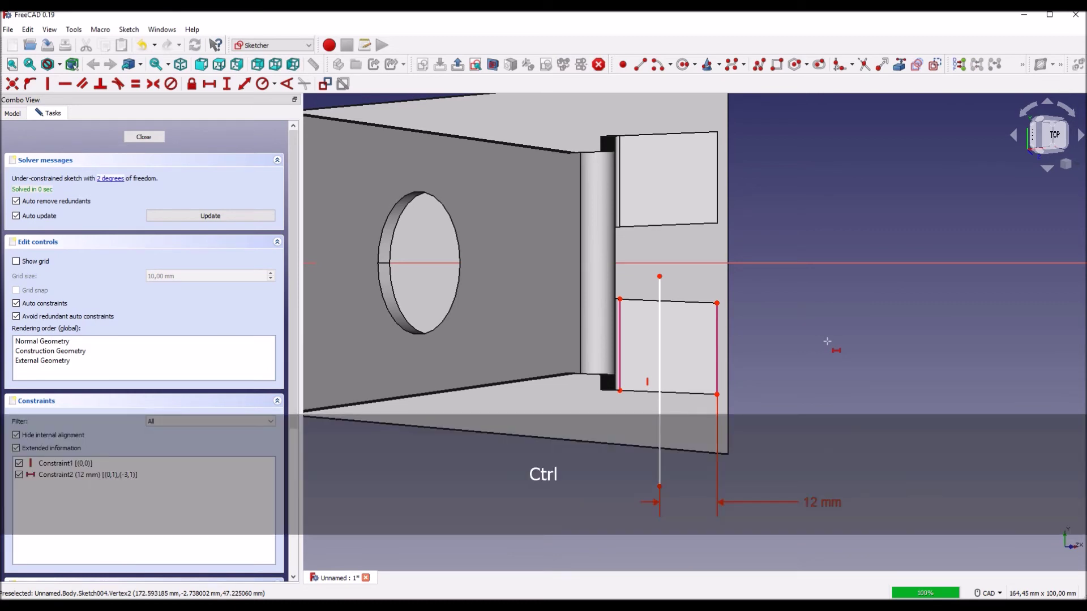
{"action": "key", "text": "ctrl+z"}
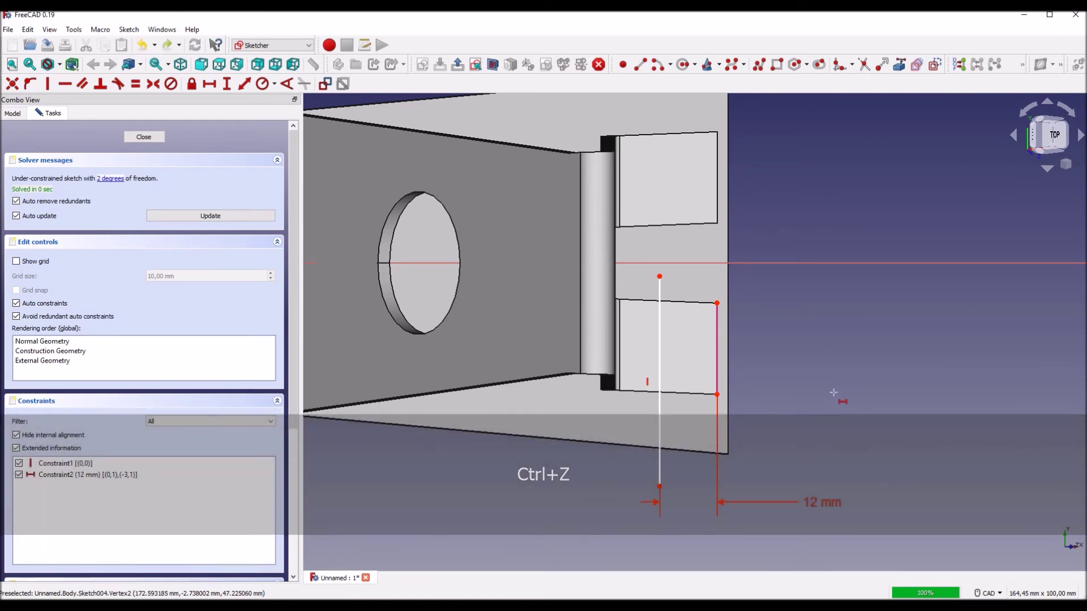
Set the line's horizontal distance from the tip's end edge to 10 mm and close the sketch
{"action": "double_click", "coordinate": [819, 503]}
{"action": "type", "text": "10"}
{"action": "key", "text": "Return"}
{"action": "middle_click_drag", "start_coordinate": [826, 386], "coordinate": [837, 350]}
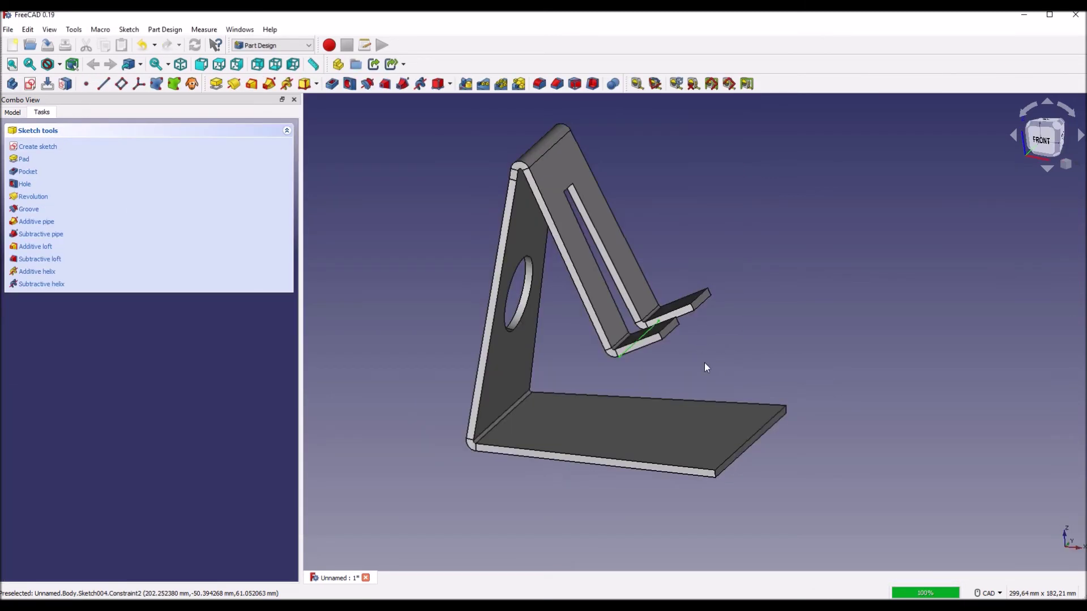
Switch to the Sheet Metal workbench and fold the front prong's tip along the sketched line
{"action": "mouse_move", "coordinate": [704, 368]}
{"action": "middle_mouse_down"}
{"action": "mouse_move", "coordinate": [651, 354]}
{"action": "mouse_move", "coordinate": [536, 283]}
{"action": "middle_mouse_up"}
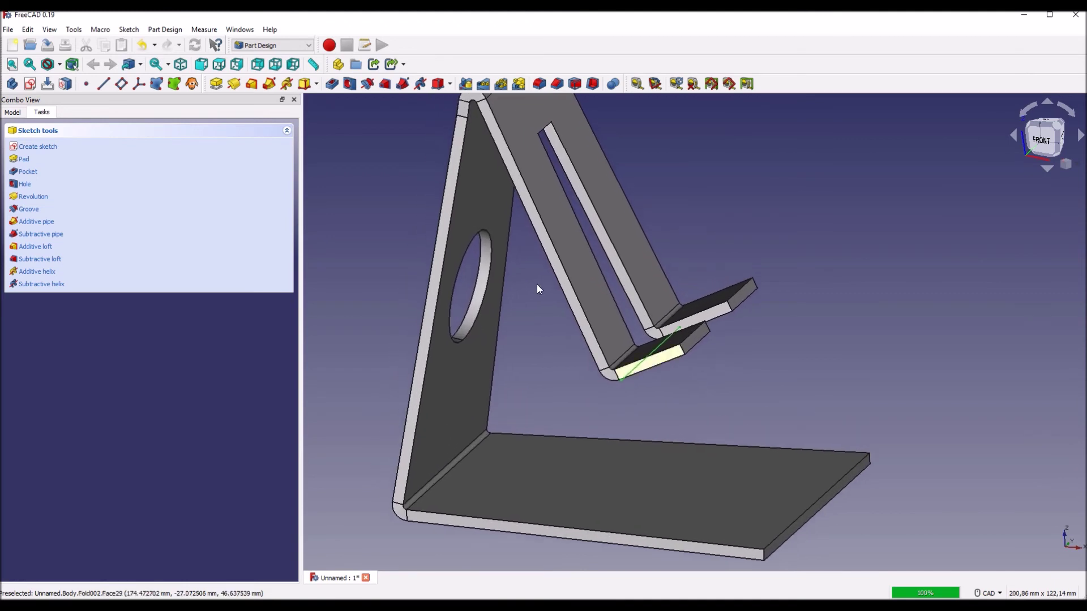
{"action": "left_click", "coordinate": [272, 45]}
{"action": "left_click", "coordinate": [266, 231]}
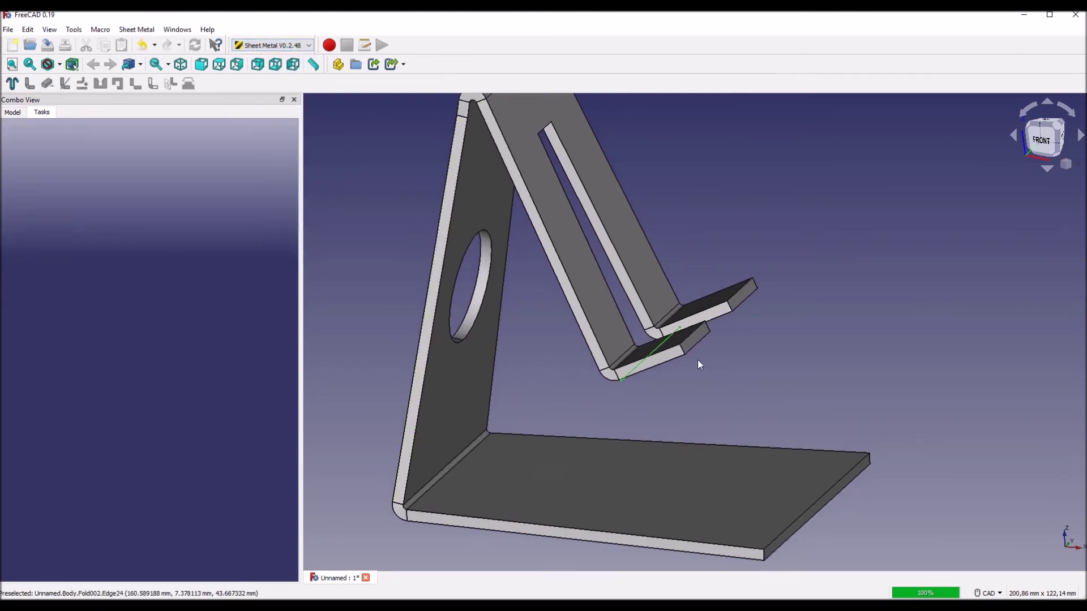
{"action": "left_click", "coordinate": [656, 354]}
{"action": "left_click", "coordinate": [626, 376], "text": "ctrl"}
{"action": "left_click", "coordinate": [65, 84]}
Switch to the Part Design workbench and create a sketch on the inner face of the rear prong's folded tip
{"action": "middle_click_drag", "start_coordinate": [753, 346], "coordinate": [726, 283]}
{"action": "left_click", "coordinate": [726, 283]}
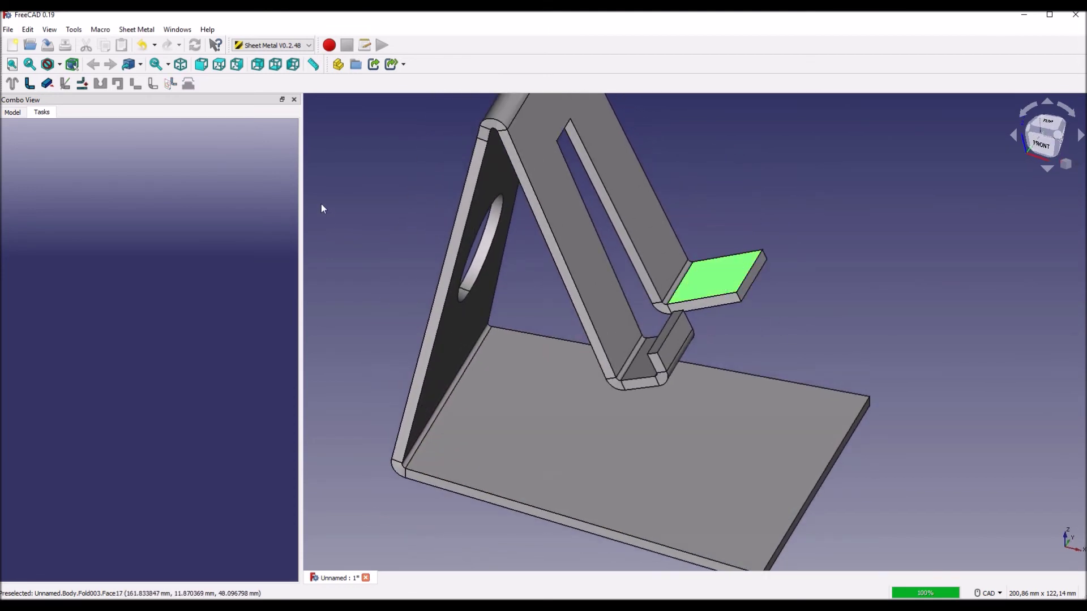
{"action": "left_click", "coordinate": [257, 48]}
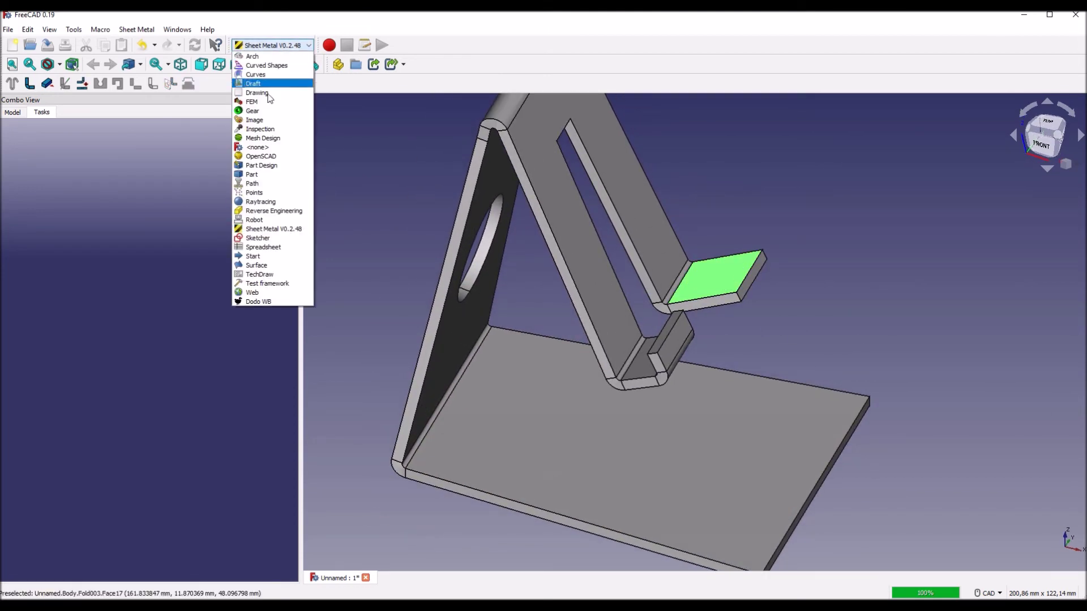
{"action": "left_click", "coordinate": [262, 162]}
{"action": "left_click", "coordinate": [30, 84]}
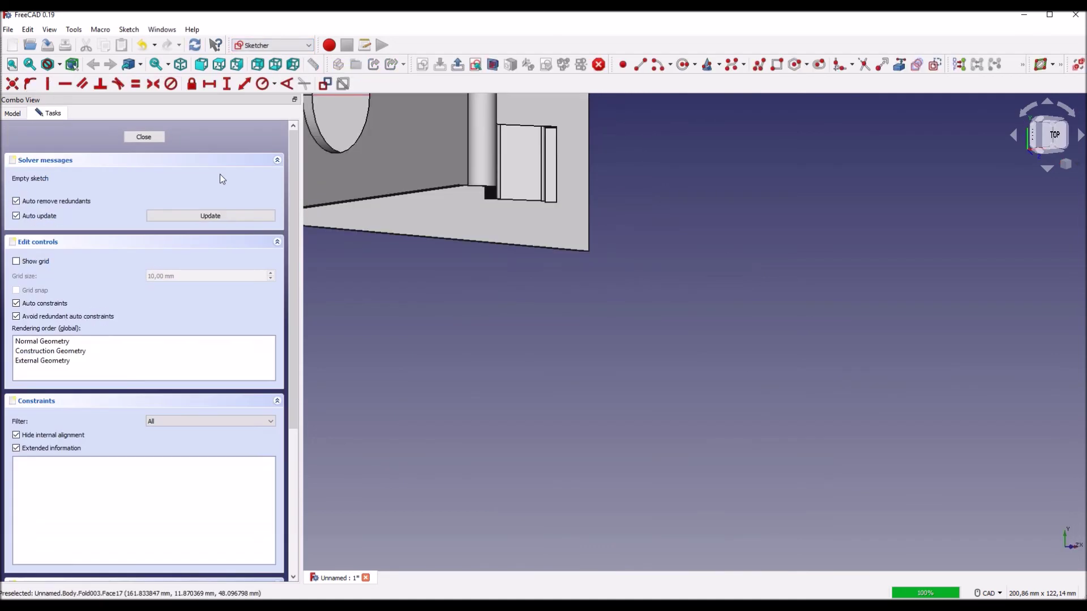
Link the end edge of the rear prong's tip as external geometry and draw a vertical line across the tip
{"action": "middle_click_drag", "start_coordinate": [643, 196], "coordinate": [714, 425]}
{"action": "scroll", "coordinate": [712, 299], "scroll_direction": "up", "scroll_amount": 1}
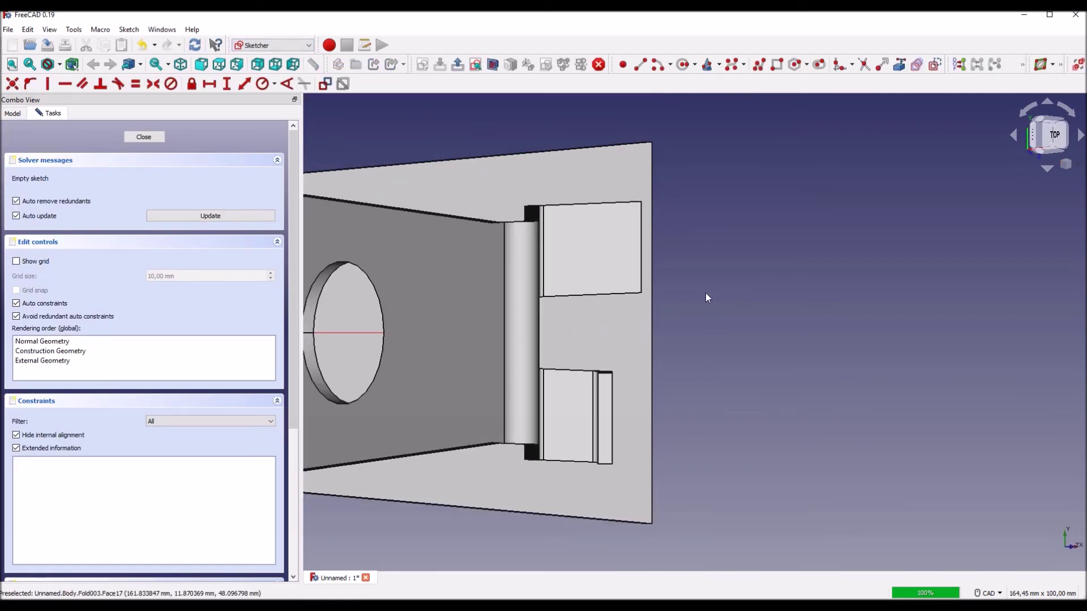
{"action": "middle_click_drag", "start_coordinate": [705, 293], "coordinate": [759, 302]}
{"action": "scroll", "coordinate": [759, 301], "scroll_direction": "up", "scroll_amount": 1}
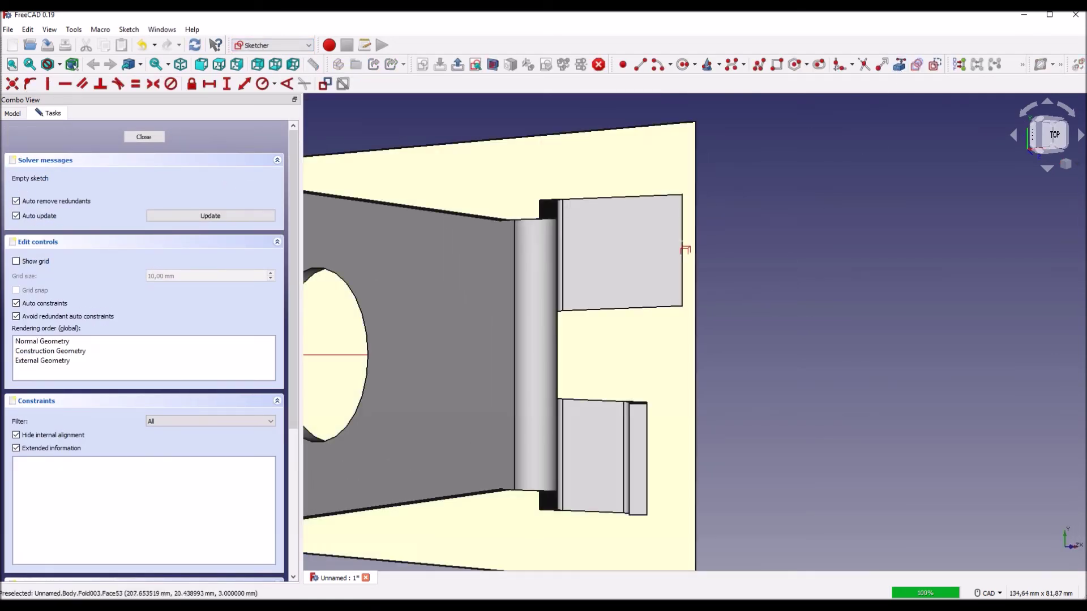
{"action": "left_click", "coordinate": [682, 247]}
{"action": "left_click", "coordinate": [642, 65]}
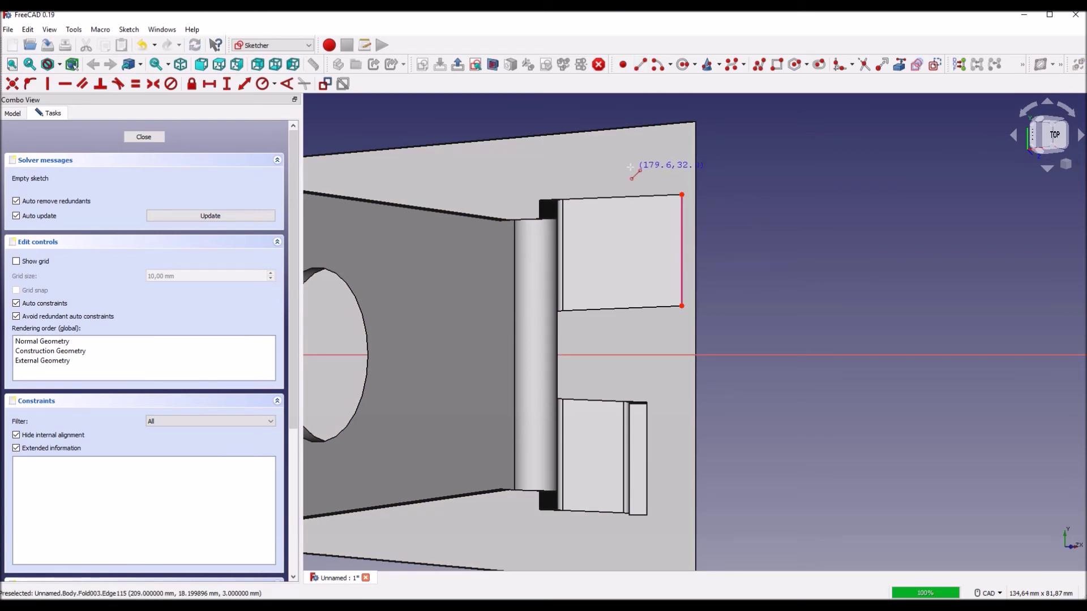
{"action": "left_click", "coordinate": [623, 326]}
{"action": "right_click", "coordinate": [801, 240]}
{"action": "scroll", "coordinate": [800, 238], "scroll_direction": "down", "scroll_amount": 2}
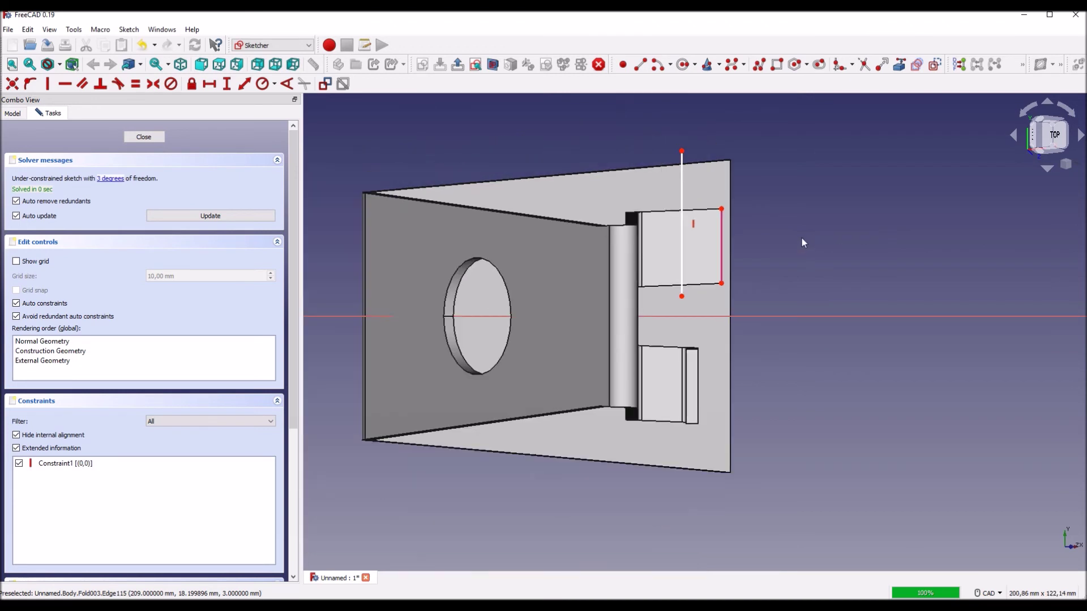
Constrain the line's horizontal distance from the rear tip's end edge to 10 mm, move the dimension clear of the part and close the sketch
{"action": "middle_click_drag", "start_coordinate": [800, 237], "coordinate": [803, 259]}
{"action": "left_click", "coordinate": [209, 89]}
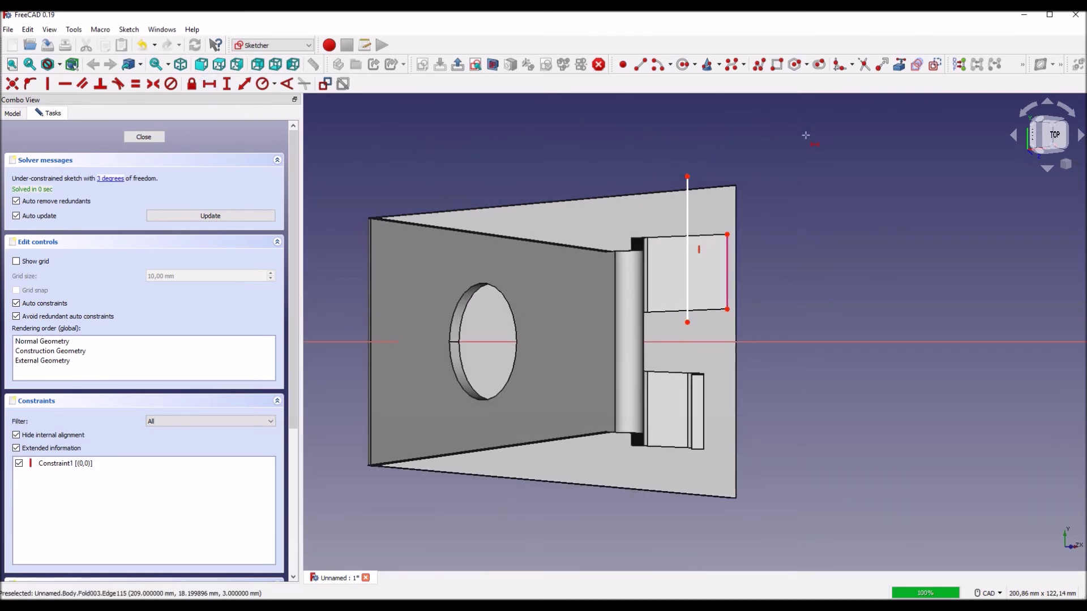
{"action": "left_click", "coordinate": [688, 177]}
{"action": "left_click", "coordinate": [727, 233]}
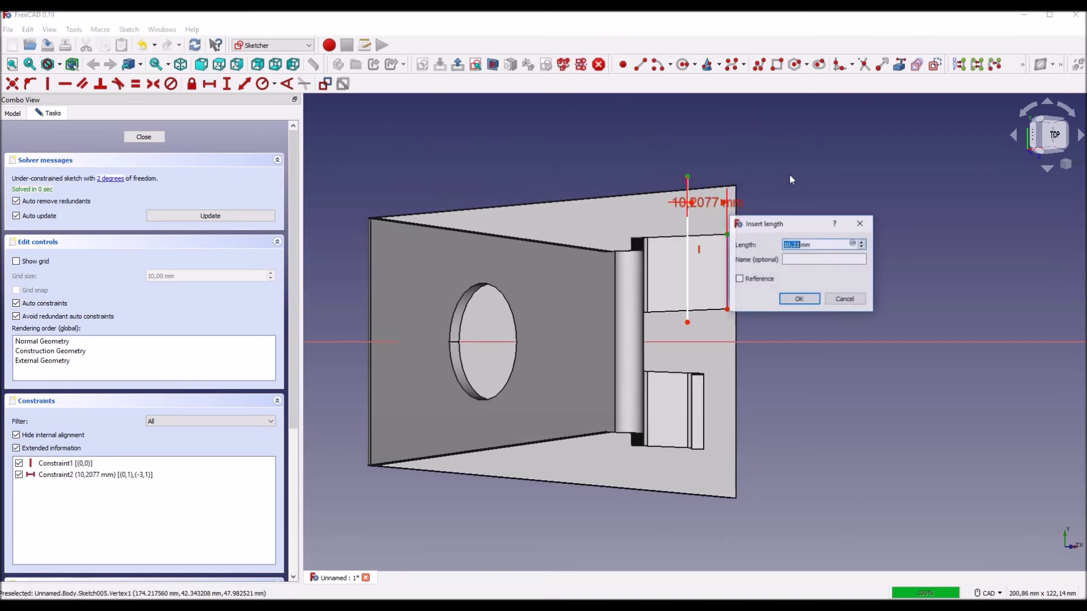
{"action": "type", "text": "10"}
{"action": "key", "text": "Return"}
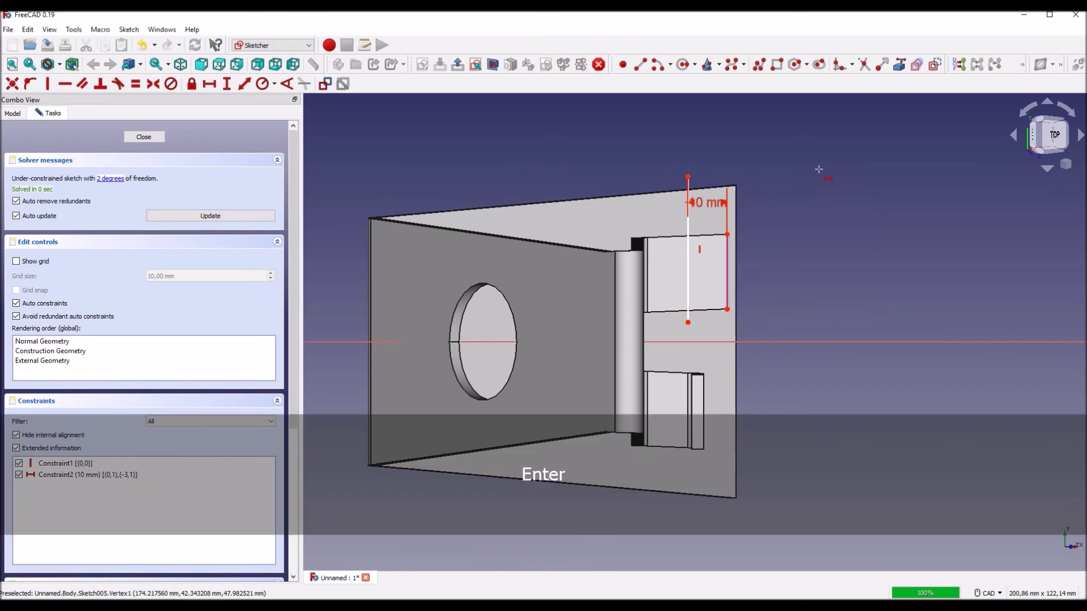
{"action": "left_click_drag", "start_coordinate": [711, 202], "coordinate": [815, 164]}
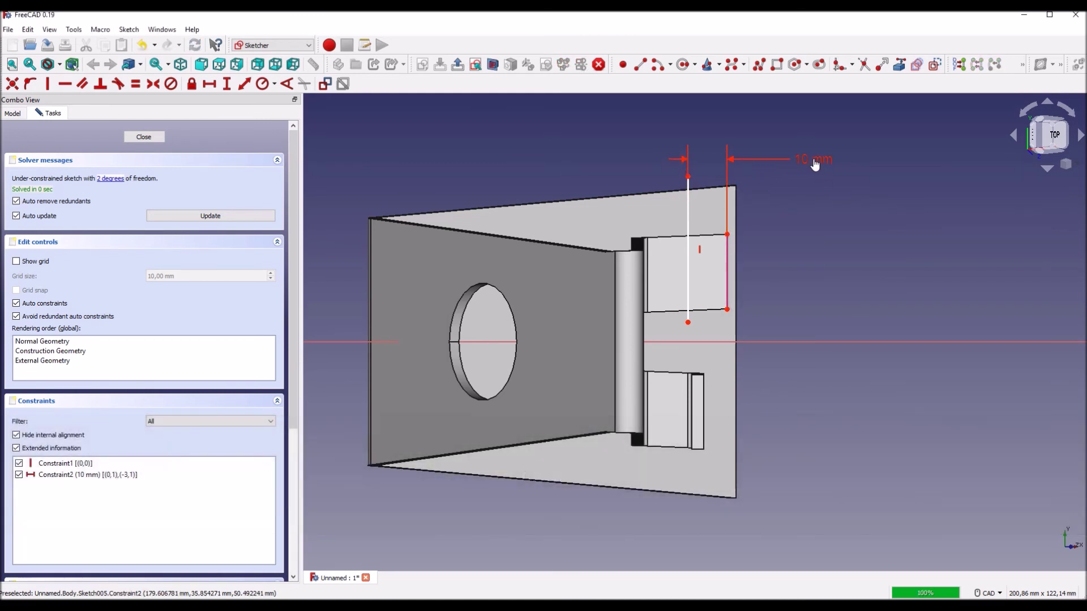
{"action": "middle_click_drag", "start_coordinate": [816, 188], "coordinate": [801, 232]}
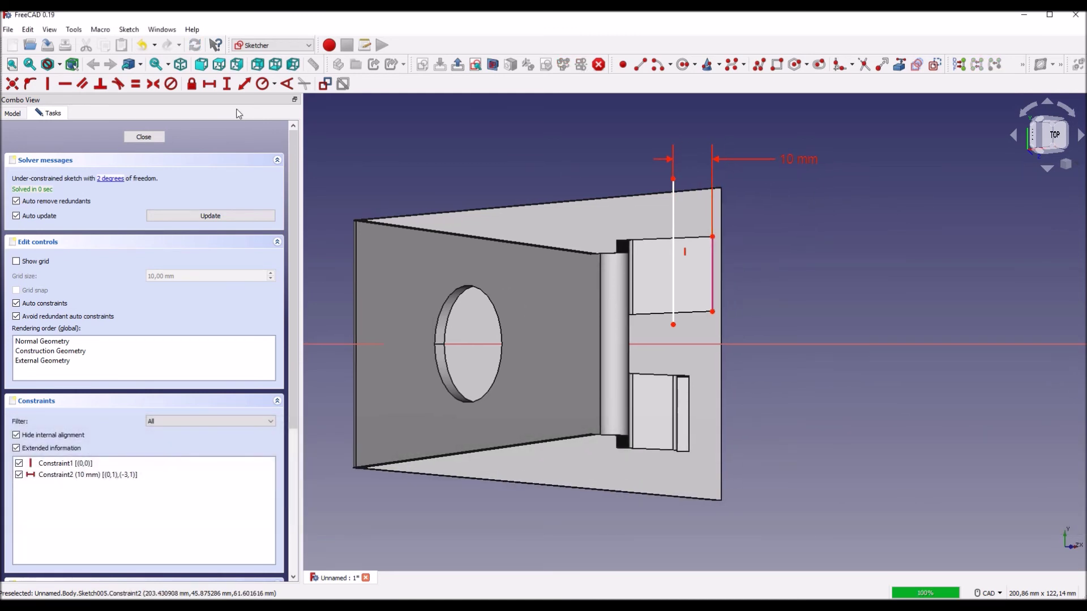
{"action": "left_click", "coordinate": [144, 137]}
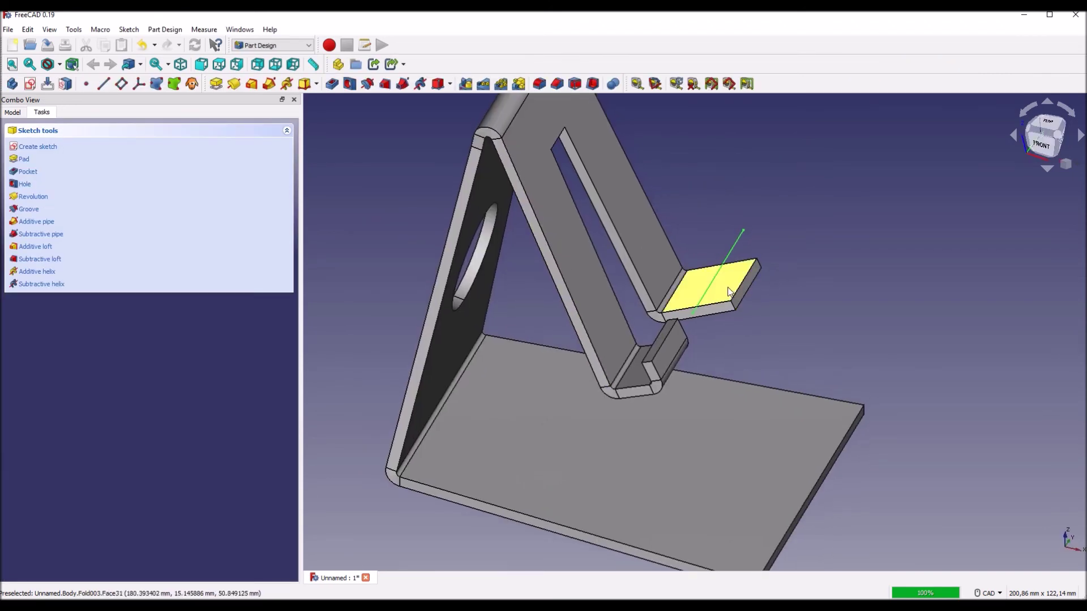
Switch to the Sheet Metal workbench and fold the rear prong's tip upward along the sketched line
{"action": "left_click", "coordinate": [736, 267]}
{"action": "left_click", "coordinate": [731, 250], "text": "ctrl"}
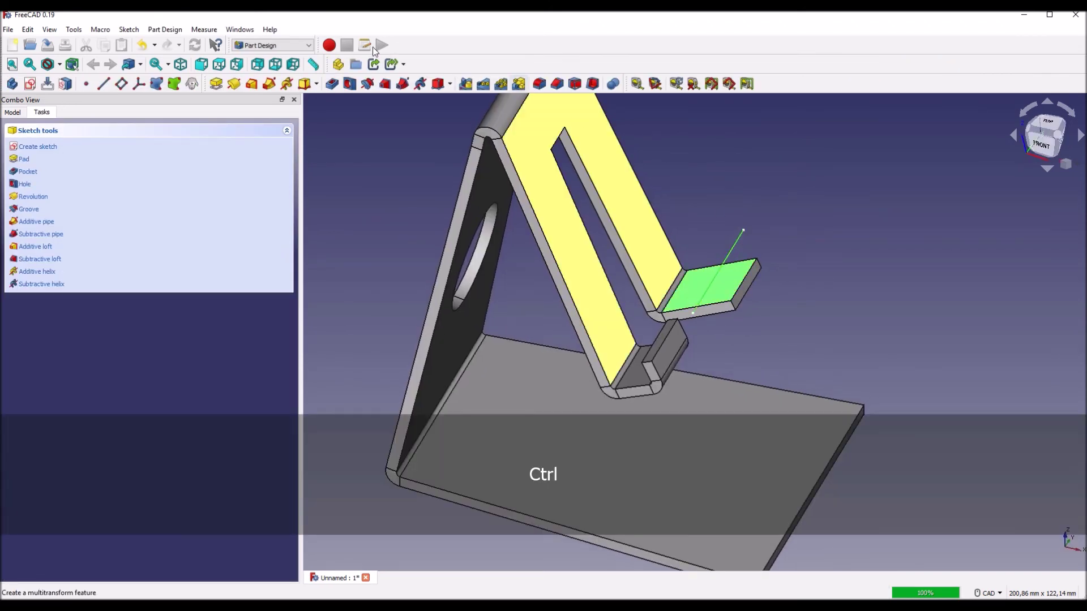
{"action": "left_click", "coordinate": [290, 50]}
{"action": "left_click", "coordinate": [271, 228]}
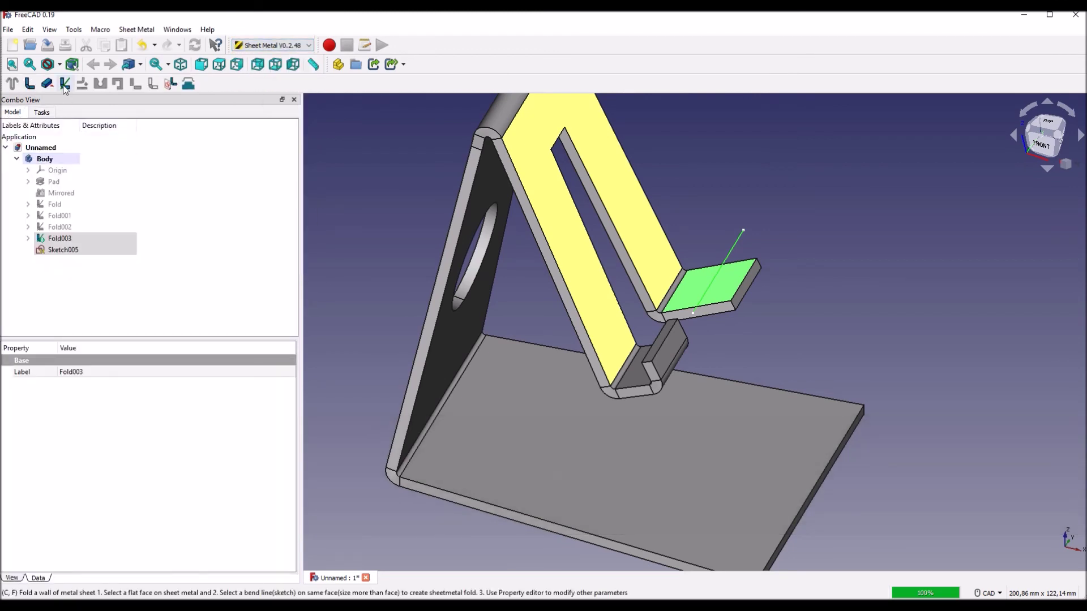
{"action": "scroll", "coordinate": [776, 293], "scroll_direction": "down", "scroll_amount": 2}
{"action": "middle_click_drag", "start_coordinate": [777, 293], "coordinate": [553, 342]}
{"action": "middle_click_drag", "start_coordinate": [829, 428], "coordinate": [761, 416]}
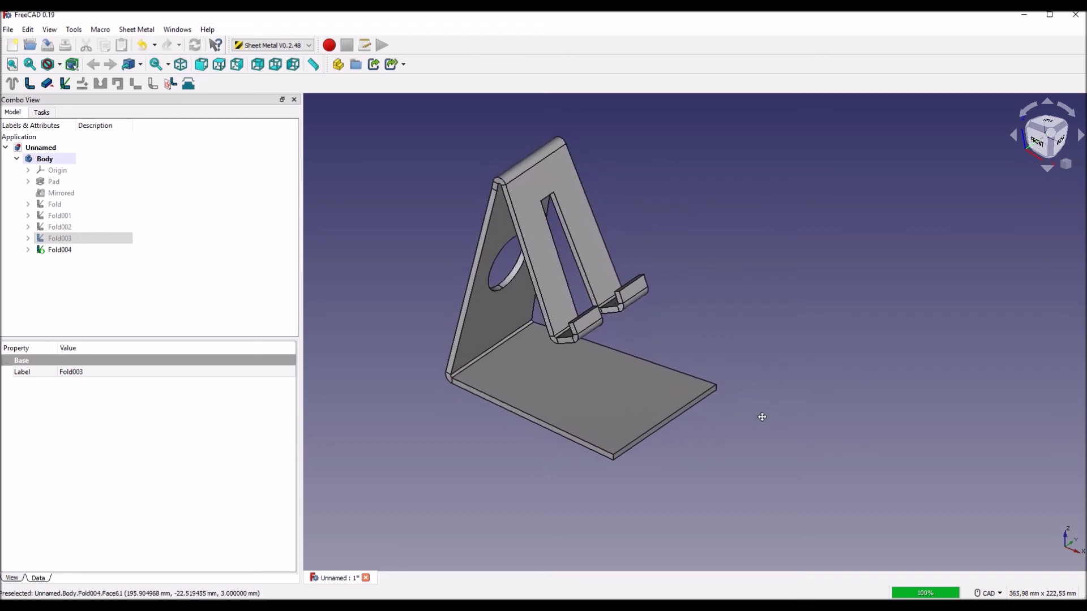
Switch to the Part Design workbench and fillet the base's two free corners, the prong lips' corners and the slot's closed-end corners with a 5 mm radius
{"action": "left_click", "coordinate": [267, 45]}
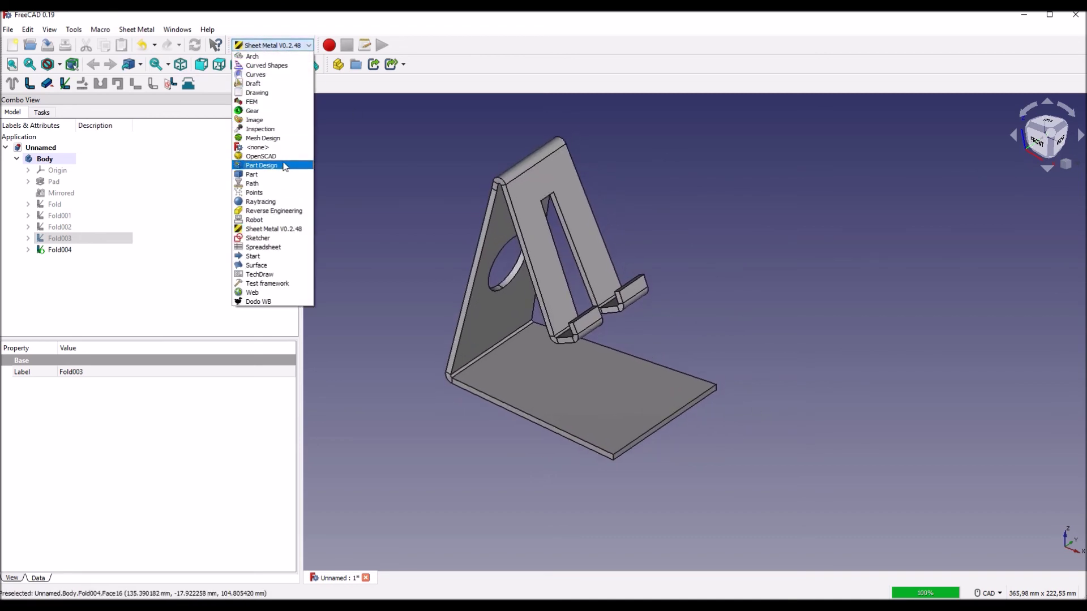
{"action": "left_click", "coordinate": [282, 171]}
{"action": "scroll", "coordinate": [763, 368], "scroll_direction": "up", "scroll_amount": 2}
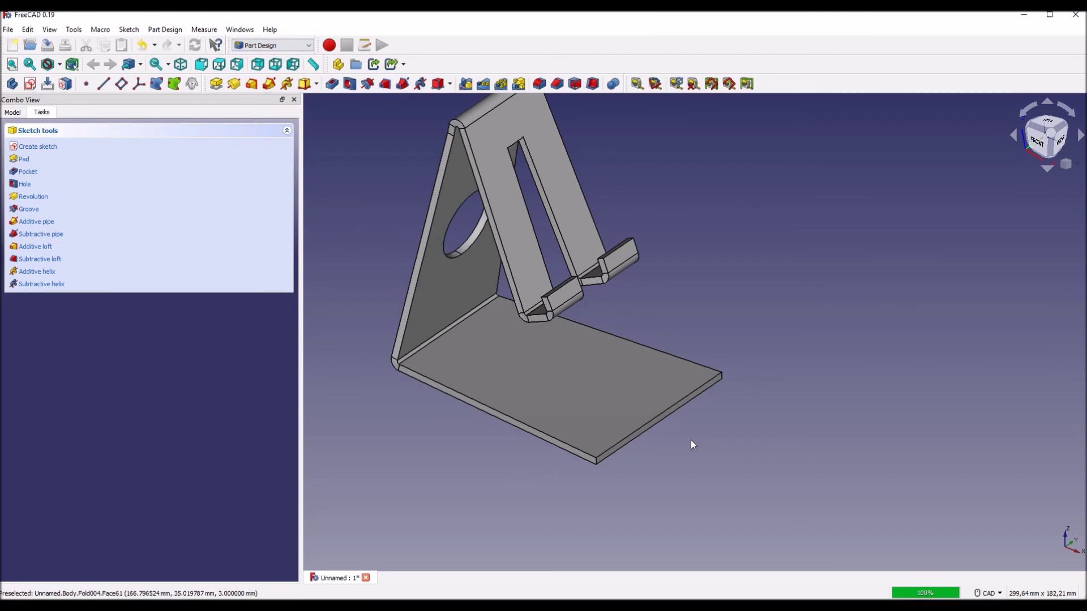
{"action": "left_click", "coordinate": [595, 462]}
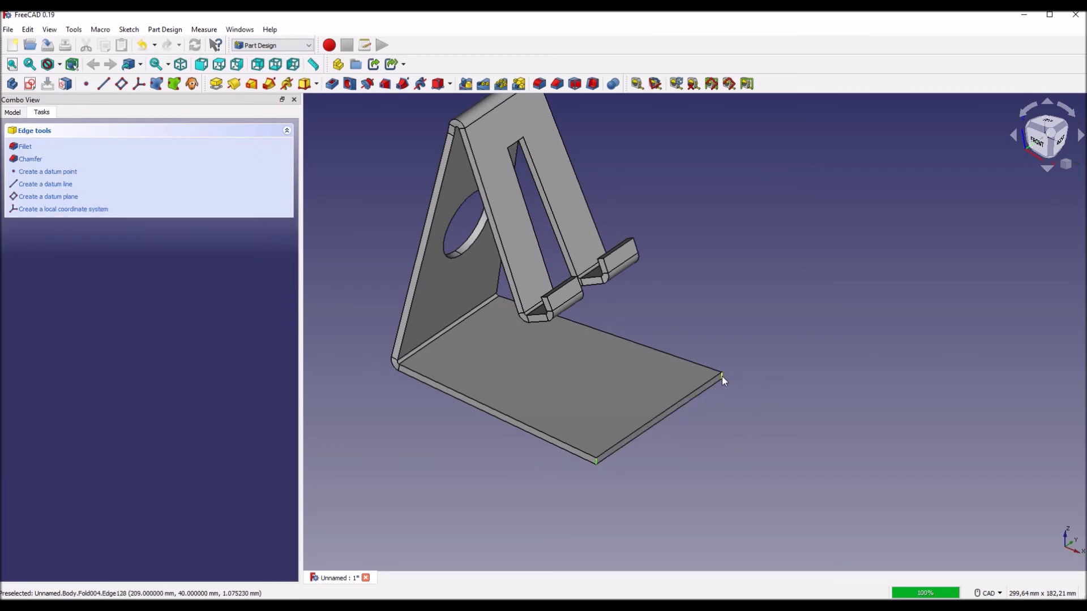
{"action": "left_click", "coordinate": [722, 376], "text": "ctrl"}
{"action": "scroll", "coordinate": [788, 317], "scroll_direction": "down", "scroll_amount": 1}
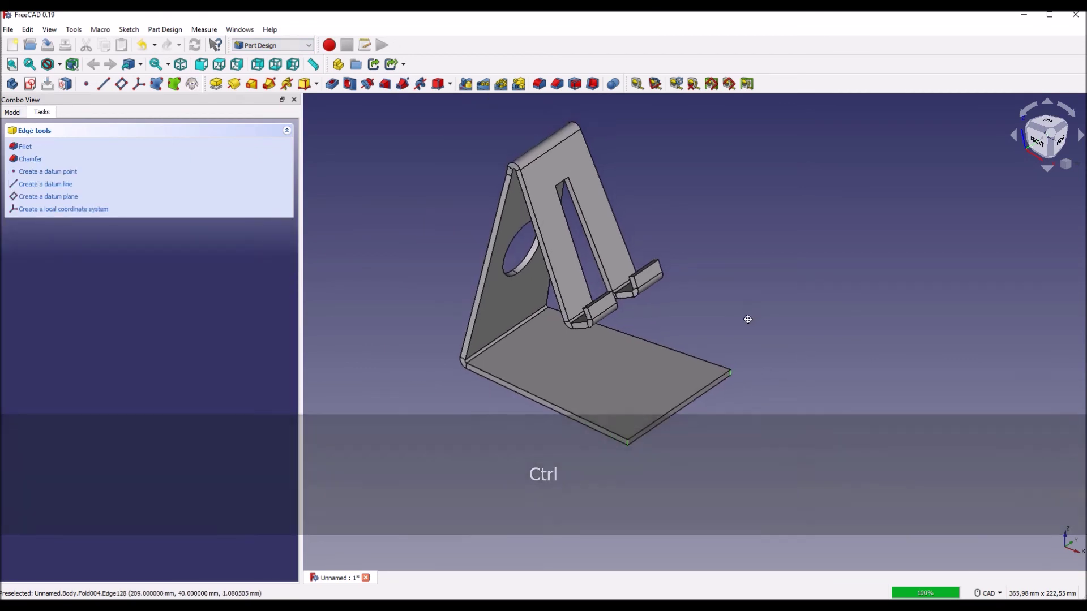
{"action": "middle_click_drag", "start_coordinate": [740, 317], "coordinate": [712, 335]}
{"action": "scroll", "coordinate": [640, 294], "scroll_direction": "up", "scroll_amount": 3}
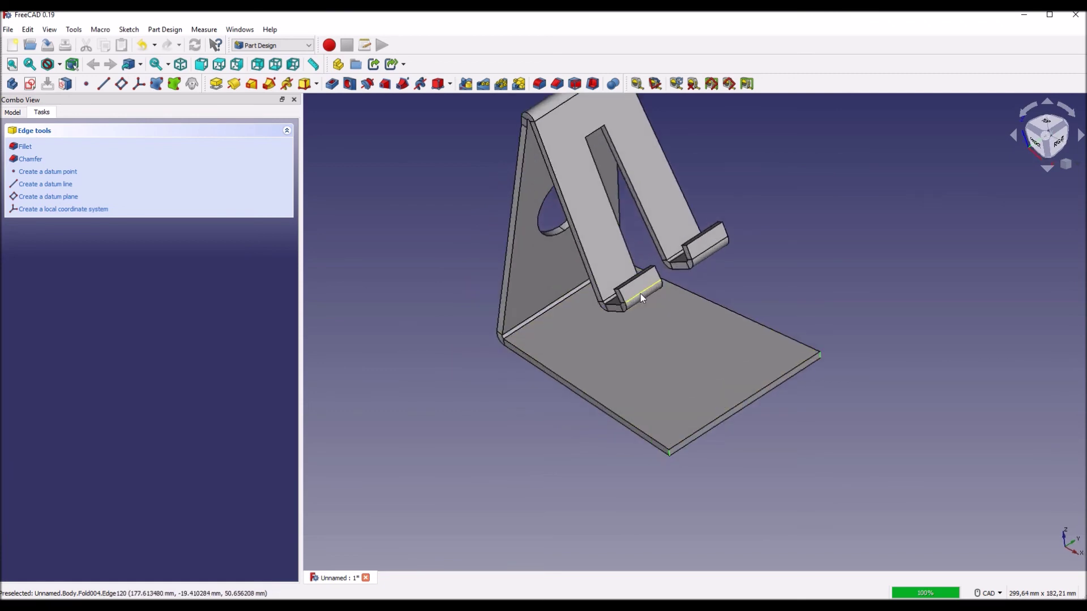
{"action": "left_click", "coordinate": [597, 288], "text": "ctrl"}
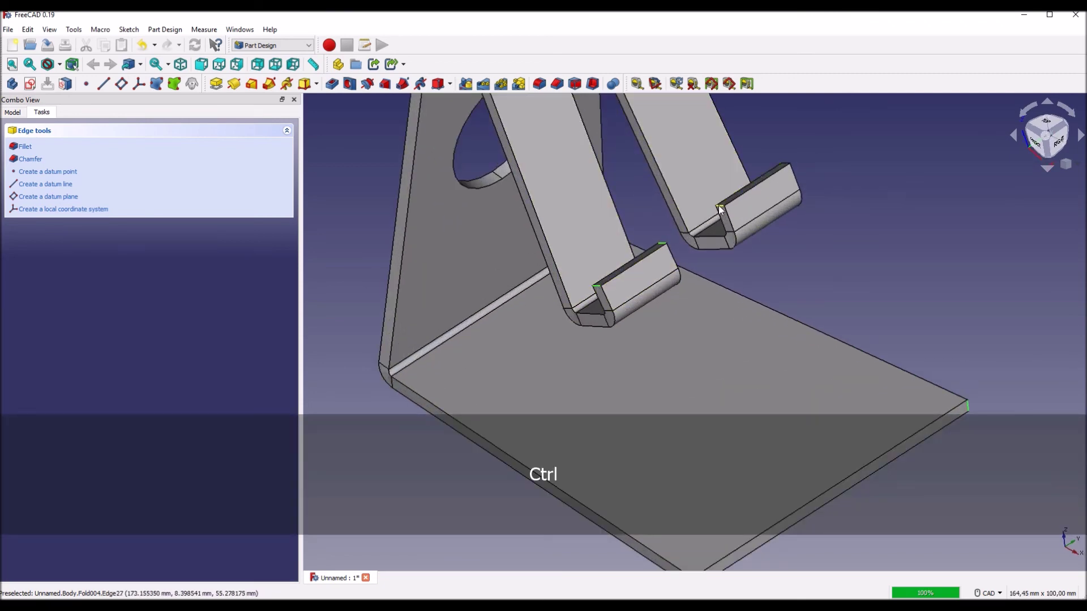
{"action": "left_click", "coordinate": [786, 163], "text": "ctrl"}
{"action": "middle_click_drag", "start_coordinate": [853, 218], "coordinate": [855, 396]}
{"action": "middle_click_drag", "start_coordinate": [561, 205], "coordinate": [610, 196]}
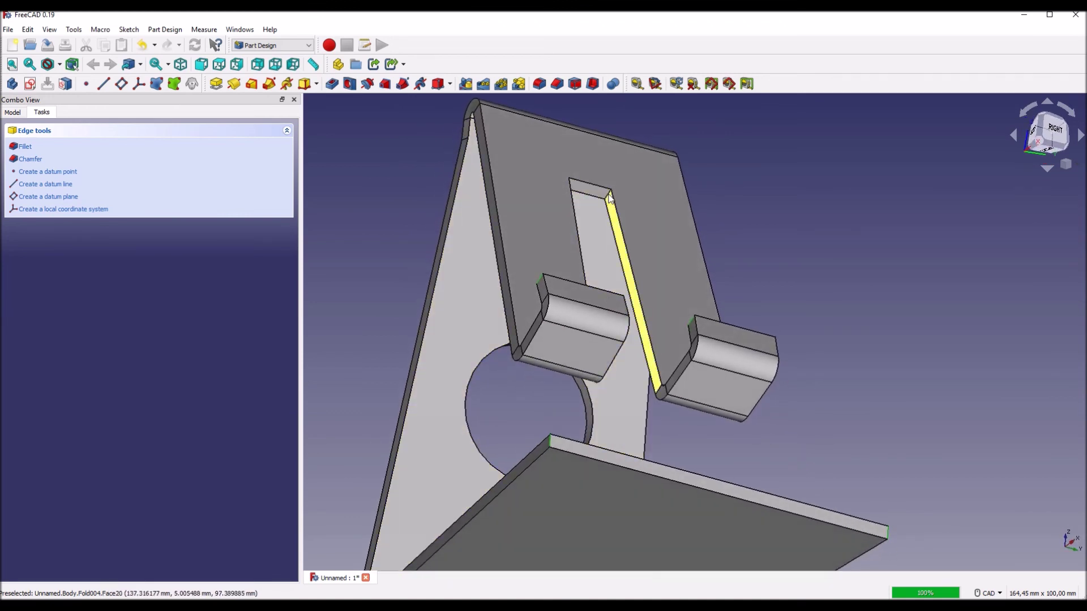
{"action": "middle_click_drag", "start_coordinate": [631, 232], "coordinate": [545, 238]}
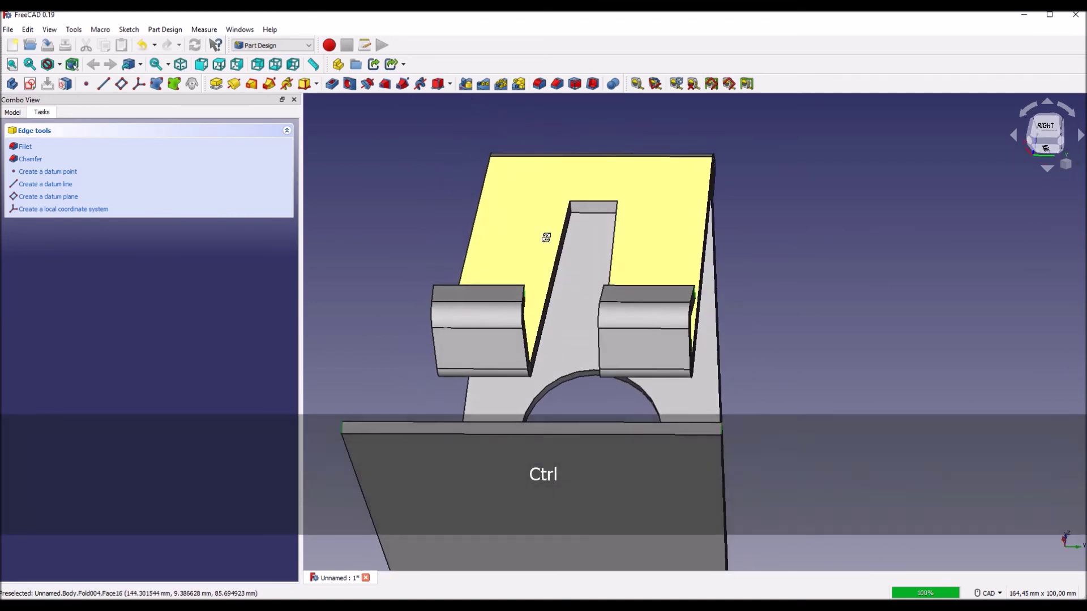
{"action": "scroll", "coordinate": [685, 238], "scroll_direction": "up", "scroll_amount": 3}
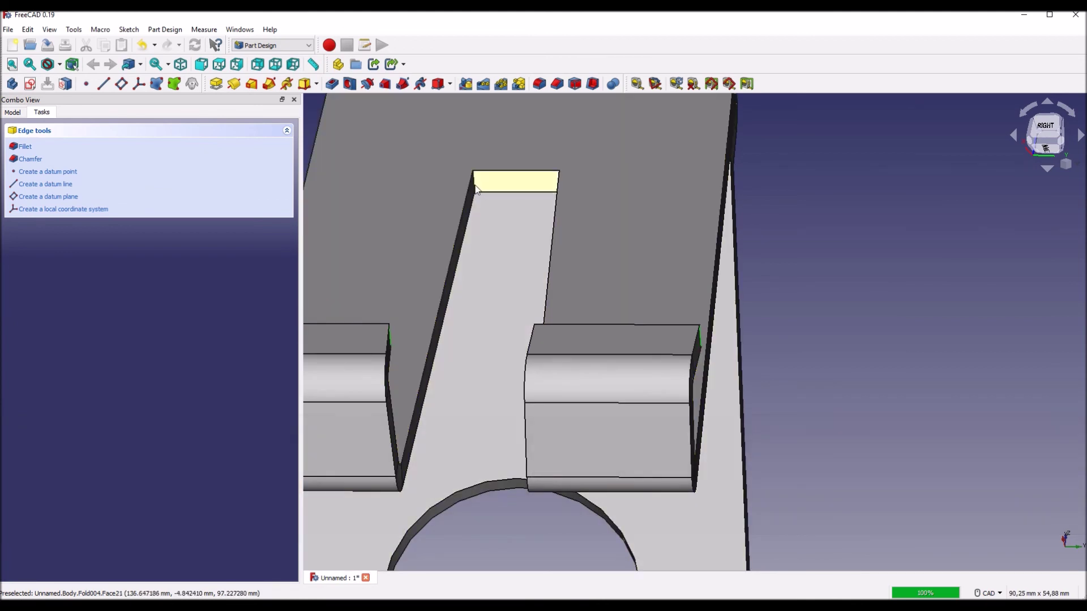
{"action": "left_click", "coordinate": [474, 182], "text": "ctrl"}
{"action": "scroll", "coordinate": [606, 277], "scroll_direction": "down", "scroll_amount": 4}
{"action": "middle_click_drag", "start_coordinate": [733, 294], "coordinate": [767, 448]}
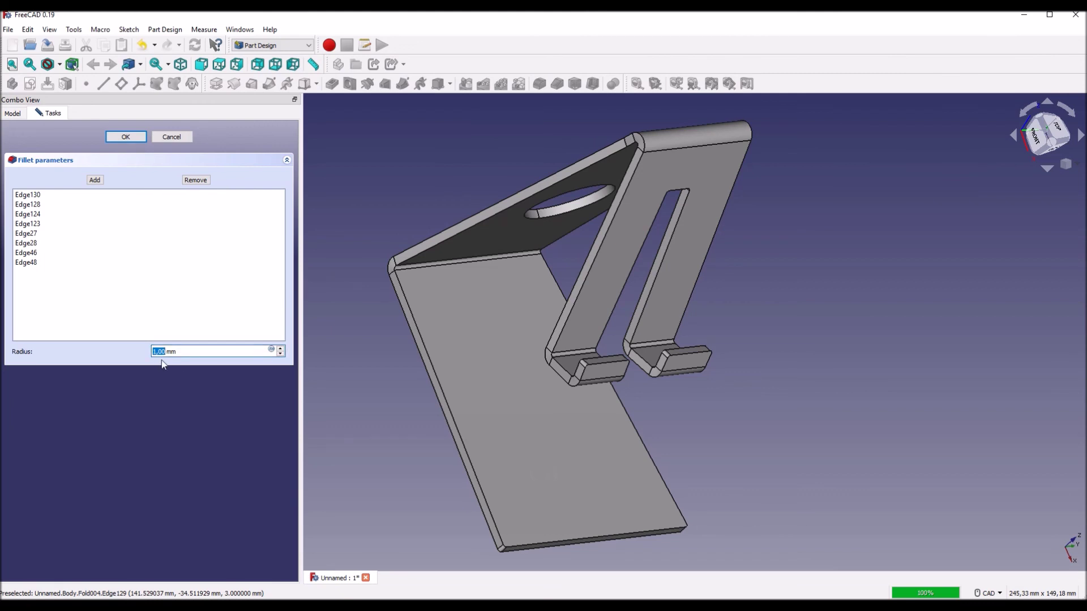
{"action": "type", "text": "5"}
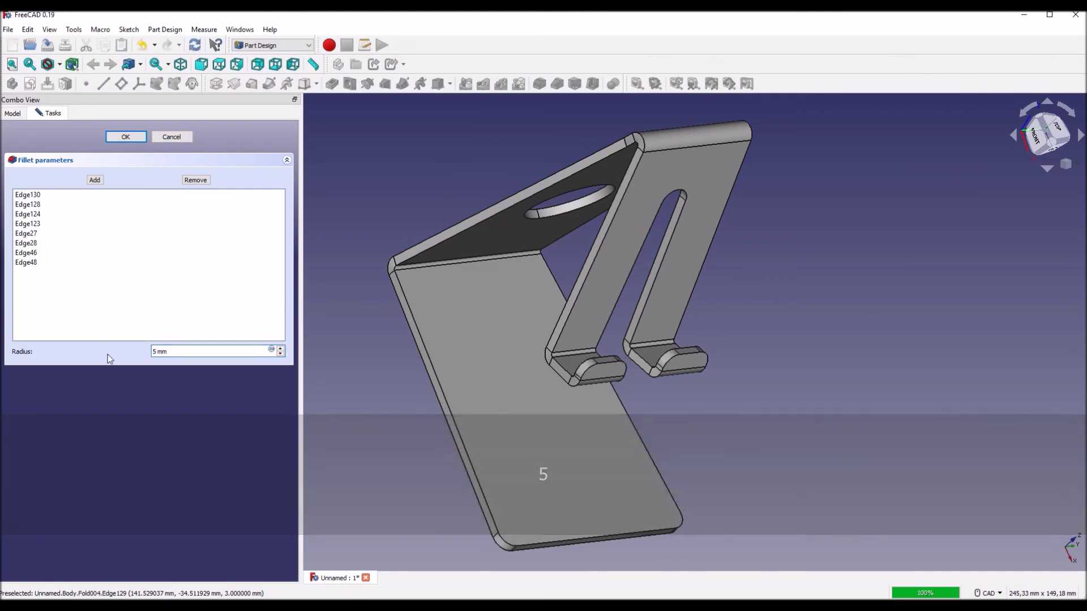
{"action": "middle_click_drag", "start_coordinate": [798, 303], "coordinate": [759, 372]}
{"action": "left_click", "coordinate": [126, 137]}
Examine the filleted stand from the front, top and right side and from oblique angles
{"action": "scroll", "coordinate": [408, 289], "scroll_direction": "down", "scroll_amount": 3}
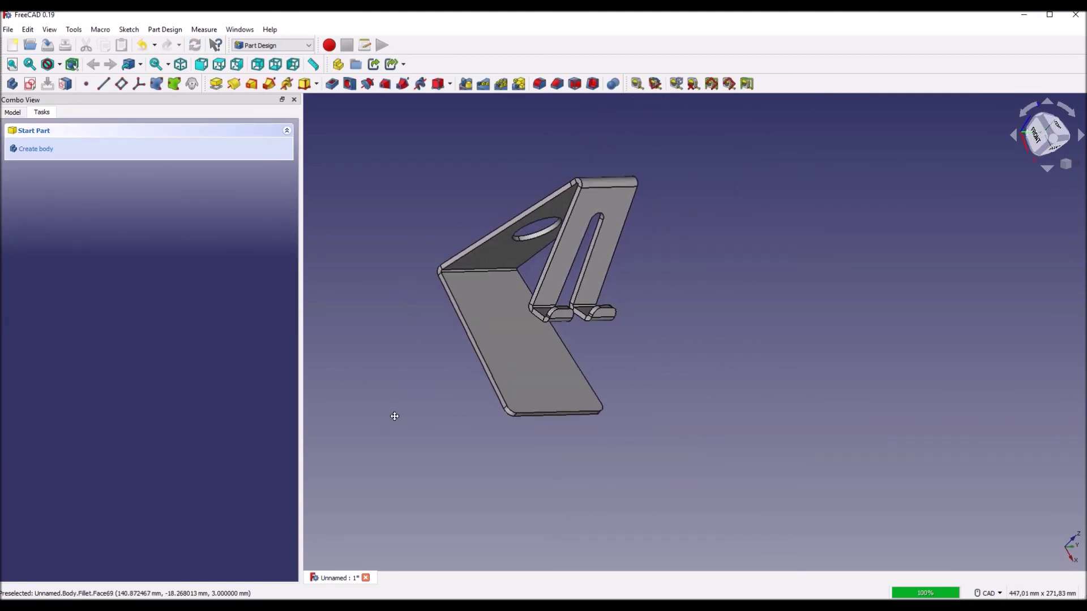
{"action": "middle_click_drag", "start_coordinate": [394, 416], "coordinate": [477, 449]}
{"action": "middle_click_drag", "start_coordinate": [581, 214], "coordinate": [459, 408]}
{"action": "key", "text": "1"}
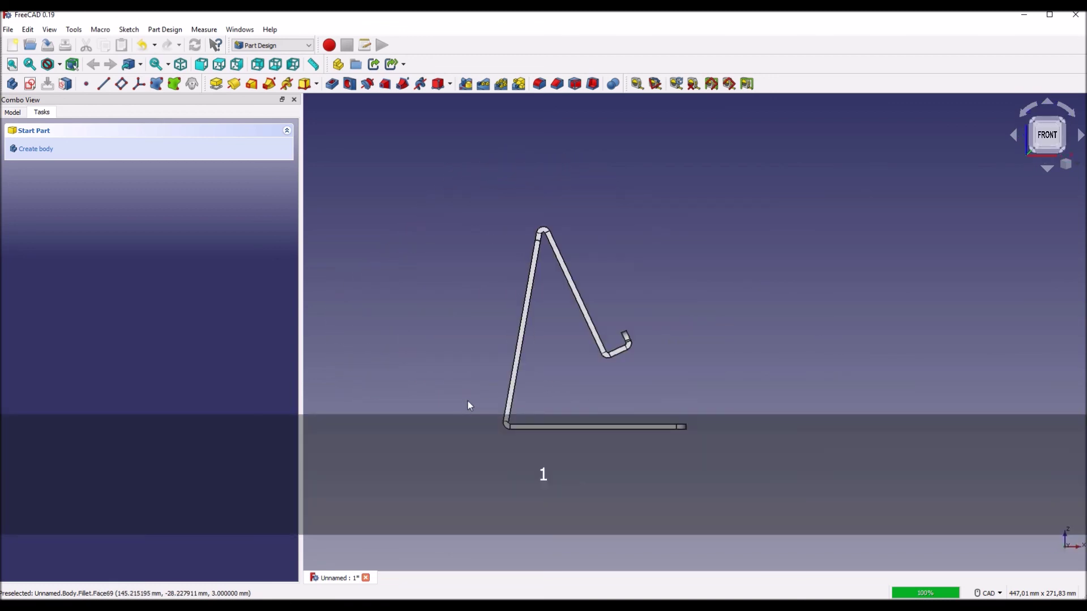
{"action": "middle_click_drag", "start_coordinate": [786, 356], "coordinate": [768, 299]}
{"action": "key", "text": "2"}
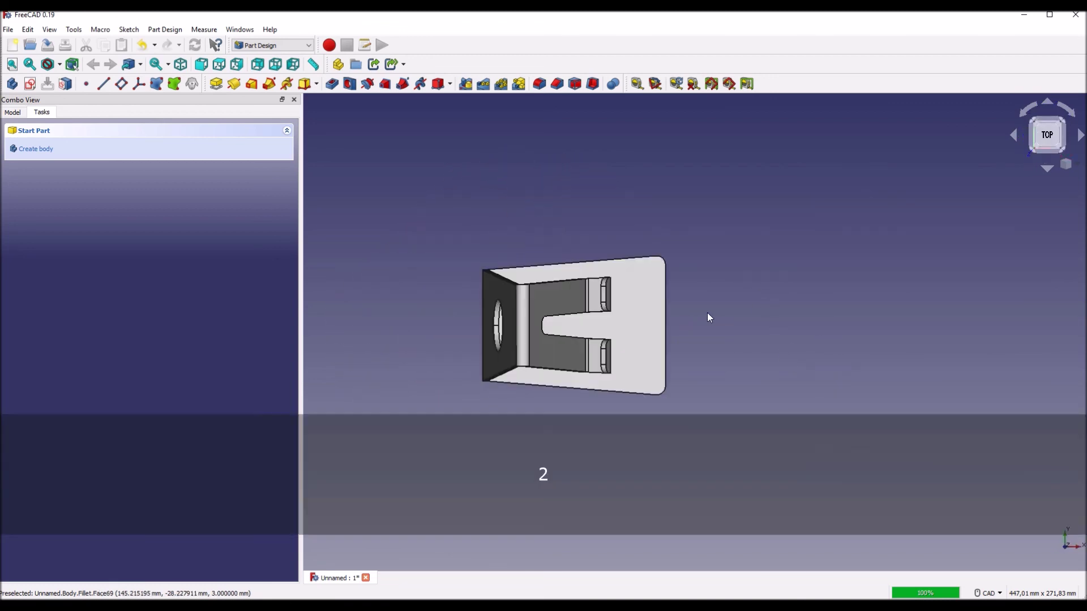
{"action": "scroll", "coordinate": [727, 335], "scroll_direction": "up", "scroll_amount": 1}
{"action": "middle_click_drag", "start_coordinate": [726, 335], "coordinate": [813, 303]}
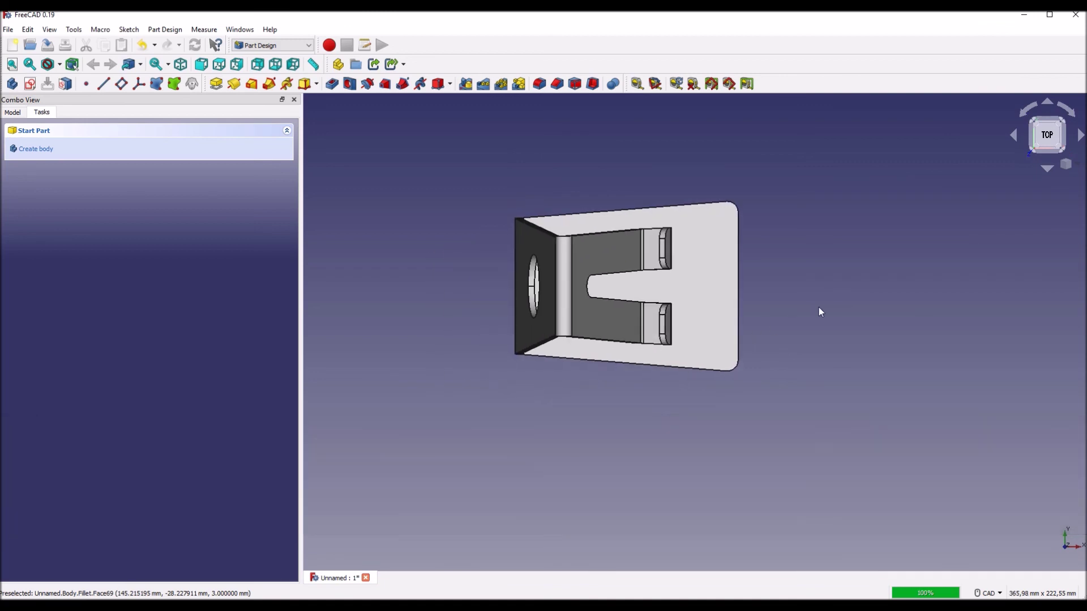
{"action": "key", "text": "3"}
{"action": "middle_click_drag", "start_coordinate": [900, 277], "coordinate": [816, 281]}
{"action": "middle_click_drag", "start_coordinate": [478, 313], "coordinate": [806, 313]}
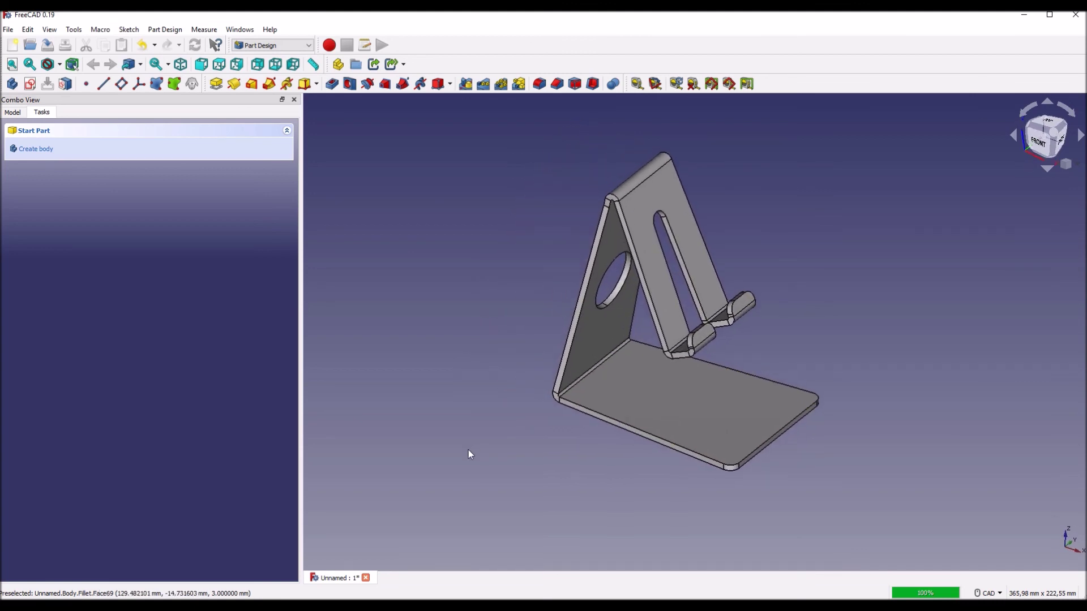